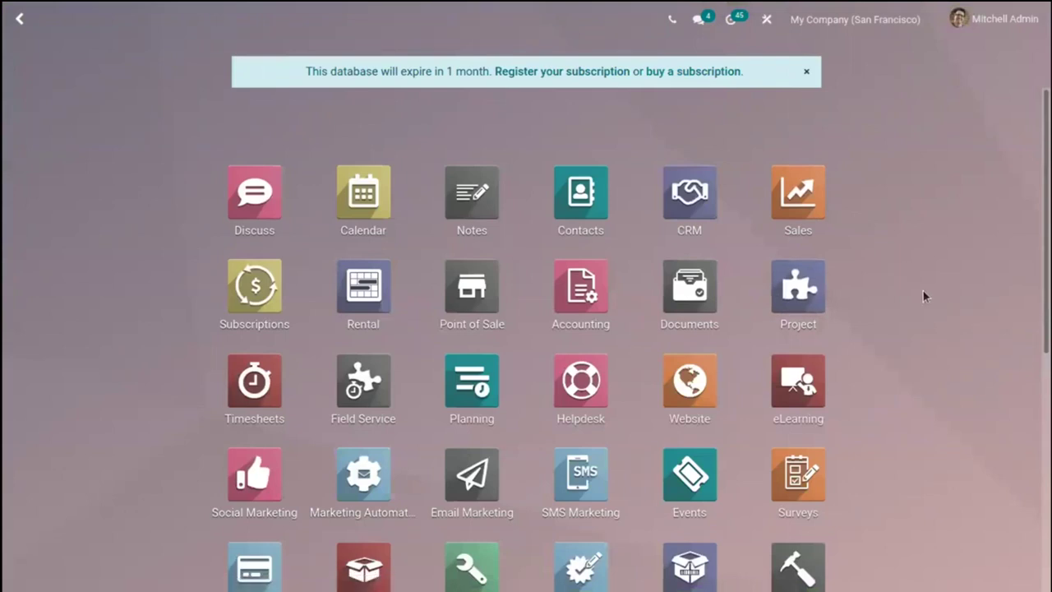
Open the Sales application's settings and review the Pricelists option with advanced price rules under Pricing
{"action": "left_click", "coordinate": [799, 189]}
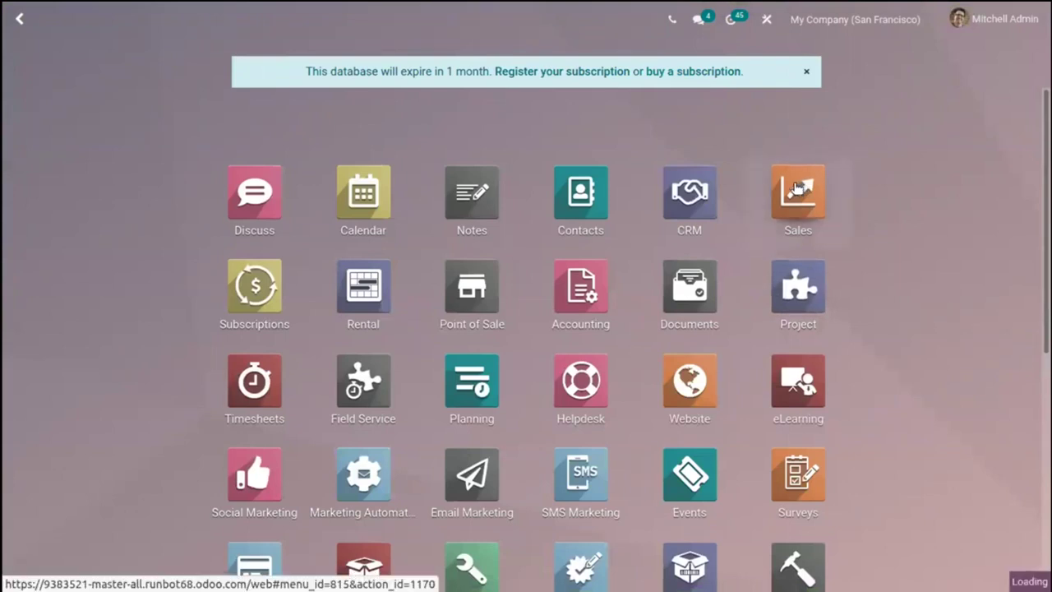
{"action": "left_click", "coordinate": [364, 19]}
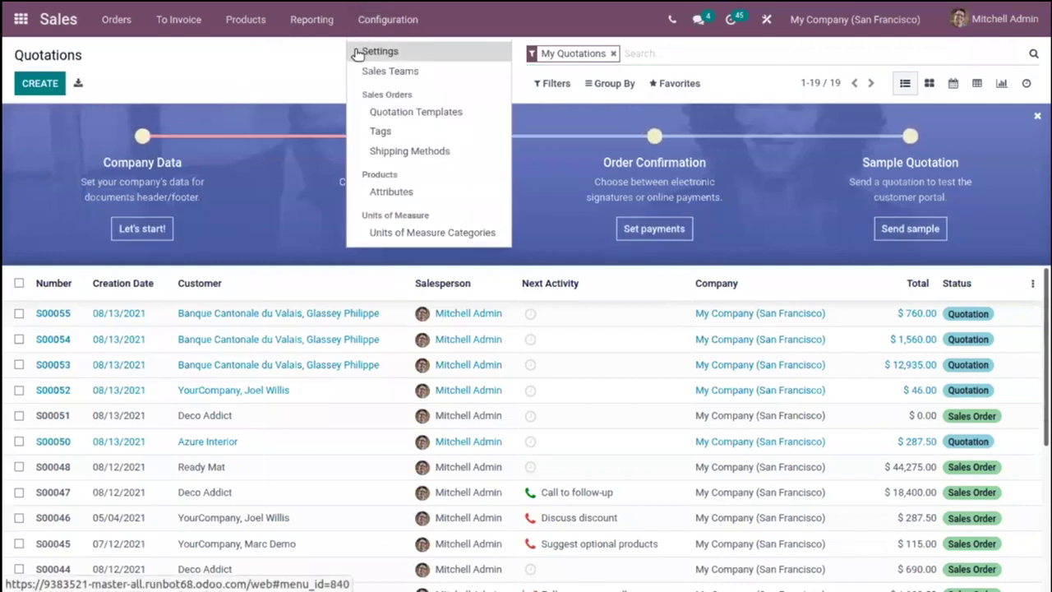
{"action": "left_click", "coordinate": [374, 52]}
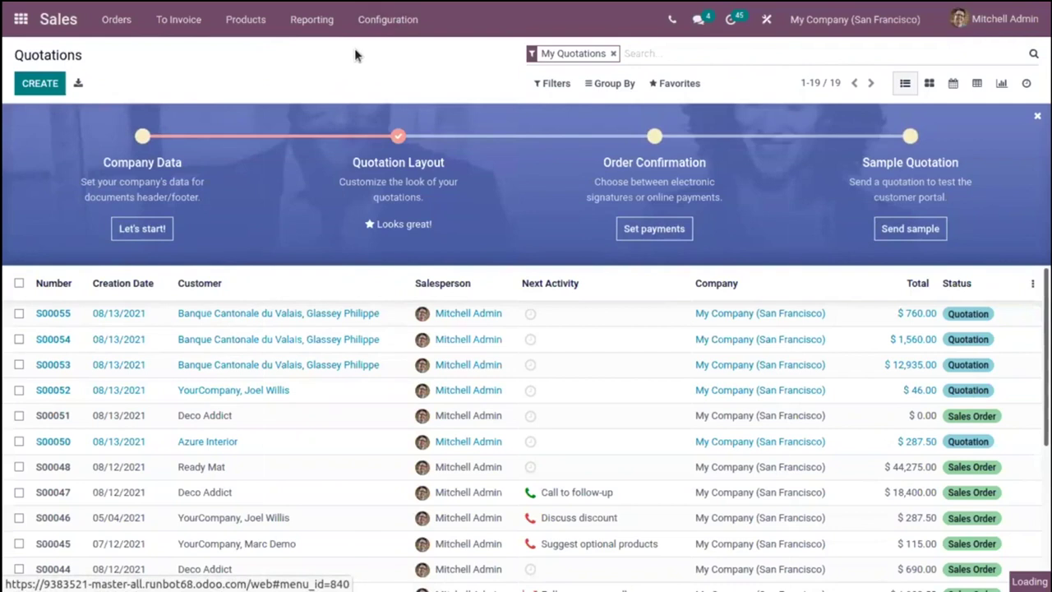
{"action": "scroll", "coordinate": [167, 394], "scroll_direction": "down", "scroll_amount": 2}
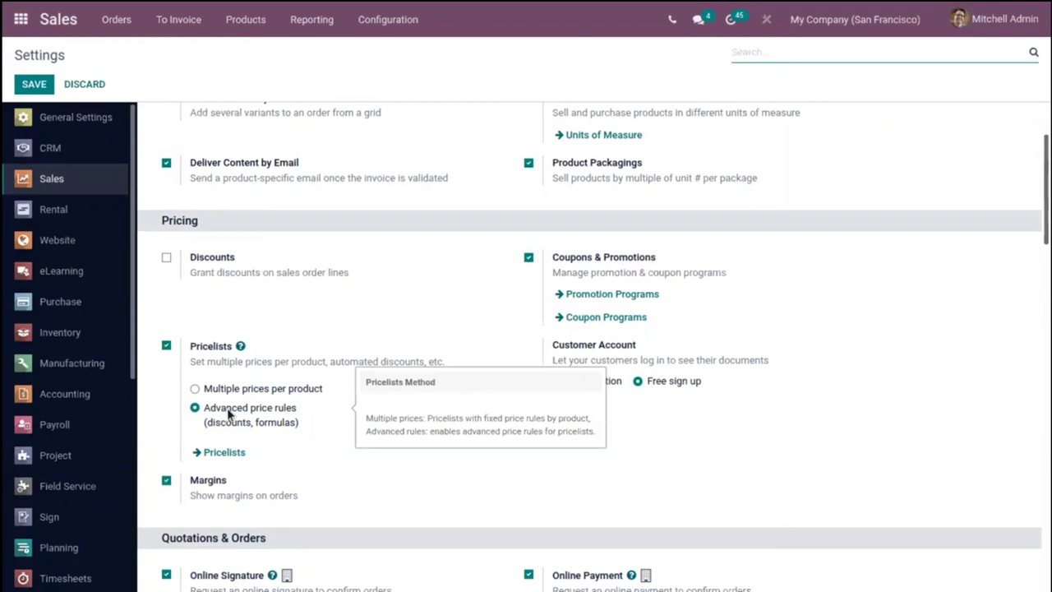
{"action": "left_click", "coordinate": [317, 459]}
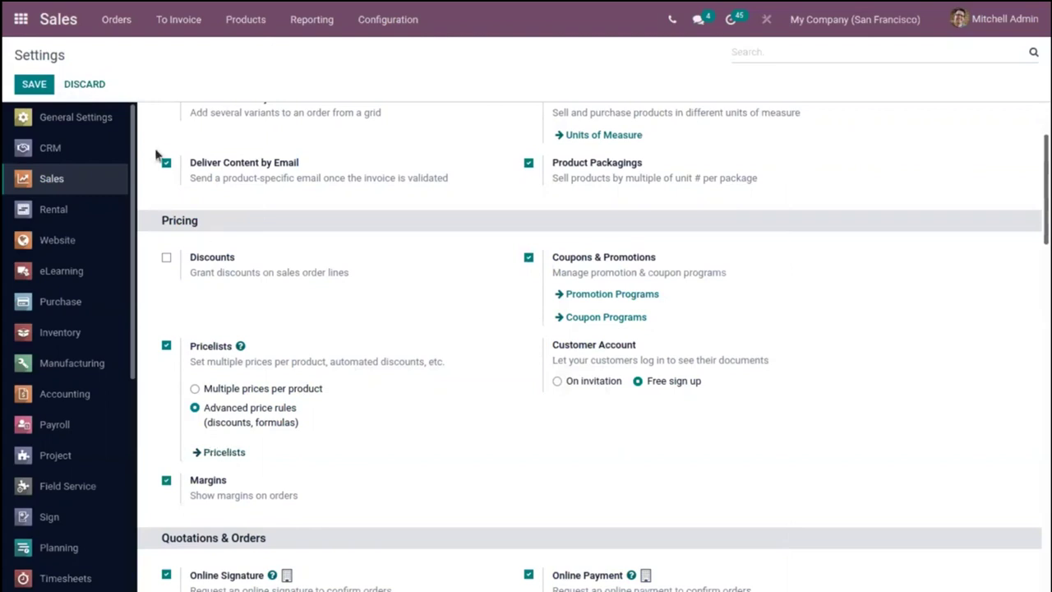
Open the overview of sales pricelists, view it in kanban layout and switch it back to list layout
{"action": "left_click", "coordinate": [247, 22]}
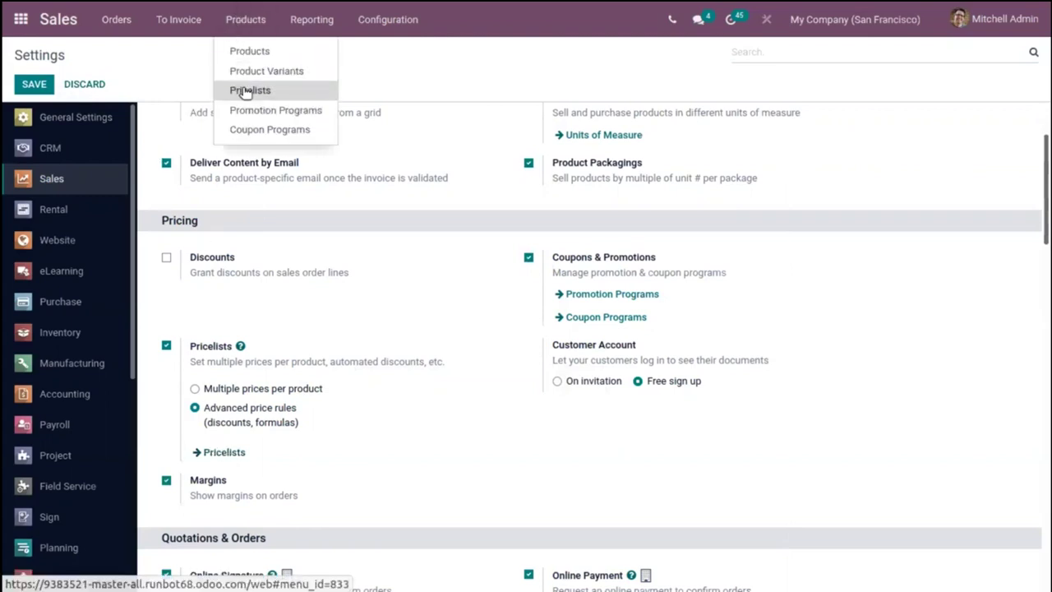
{"action": "left_click", "coordinate": [247, 90]}
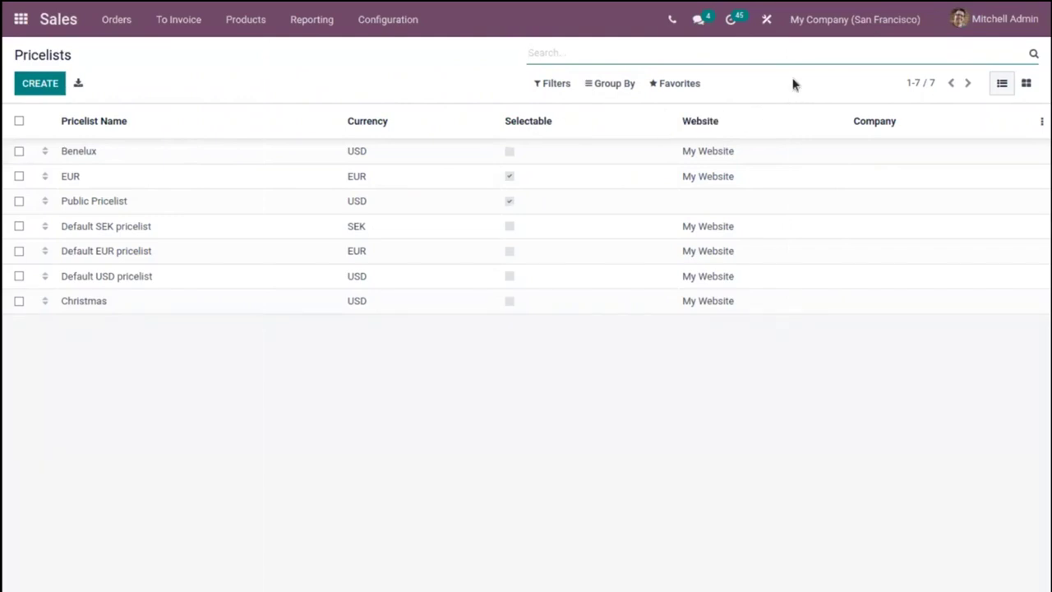
{"action": "left_click", "coordinate": [1028, 84]}
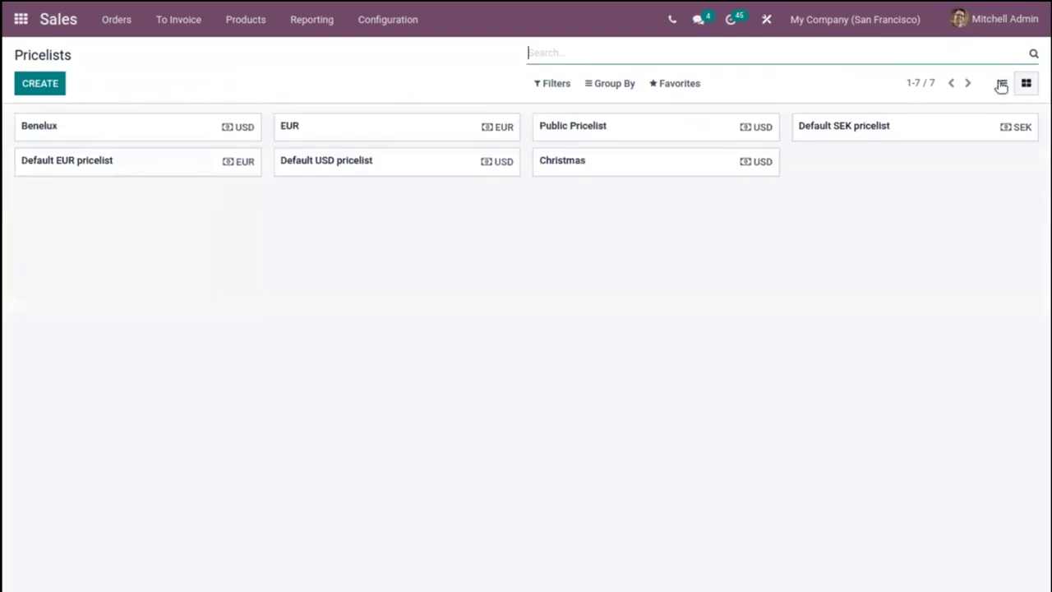
{"action": "left_click", "coordinate": [1002, 83]}
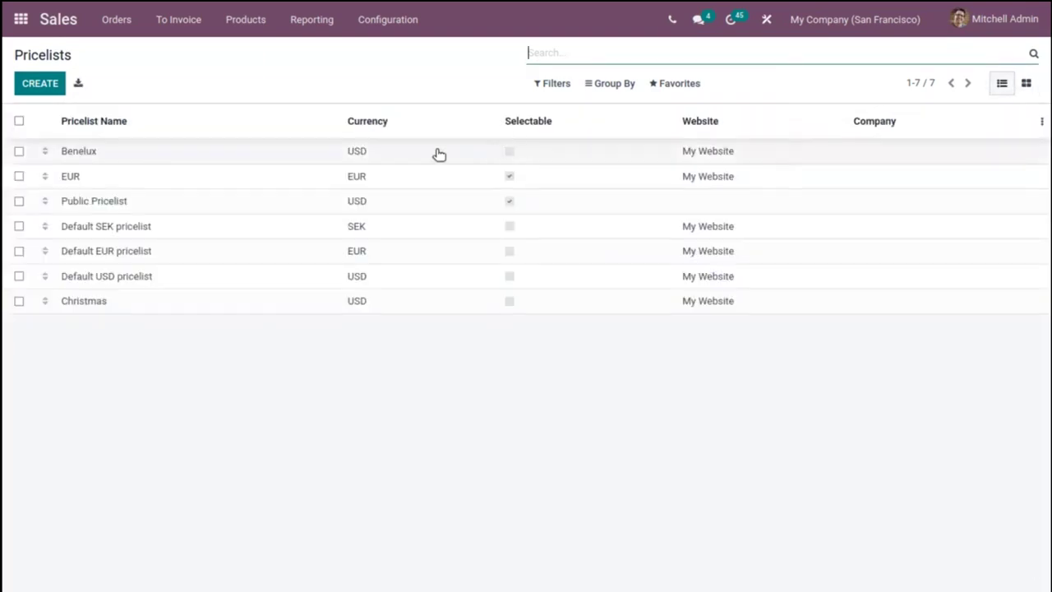
Create a new pricelist named "Default INR Pricelist" with INR as its currency
{"action": "left_click", "coordinate": [37, 83]}
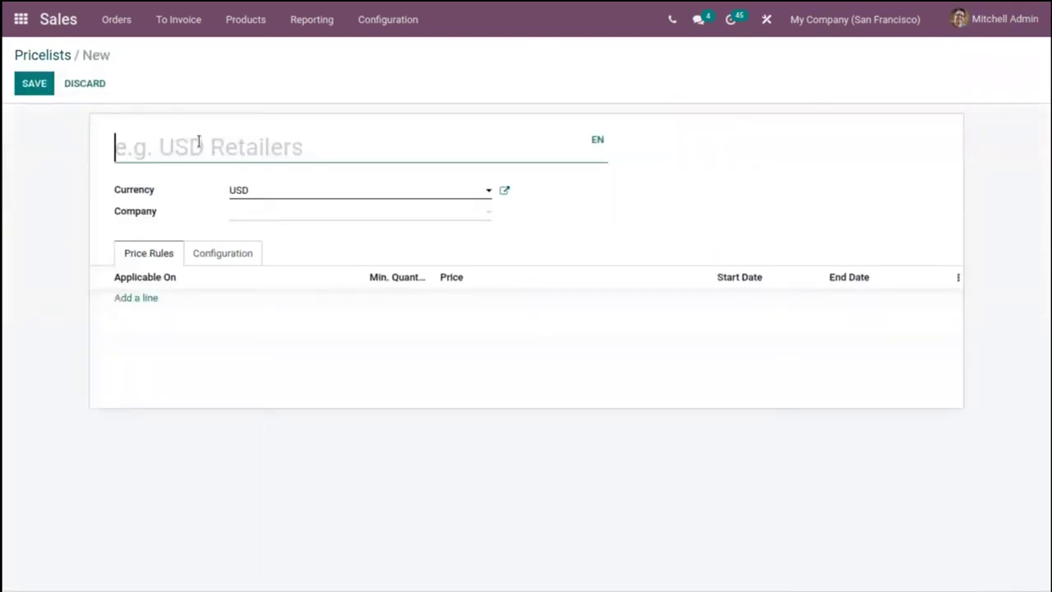
{"action": "type", "text": "De"}
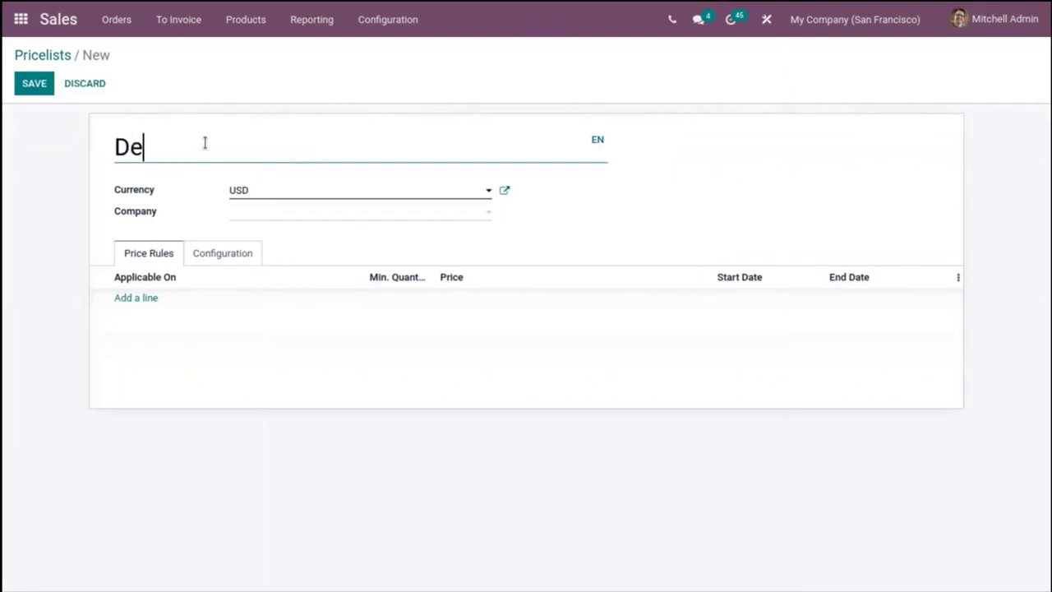
{"action": "type", "text": "fault INR"}
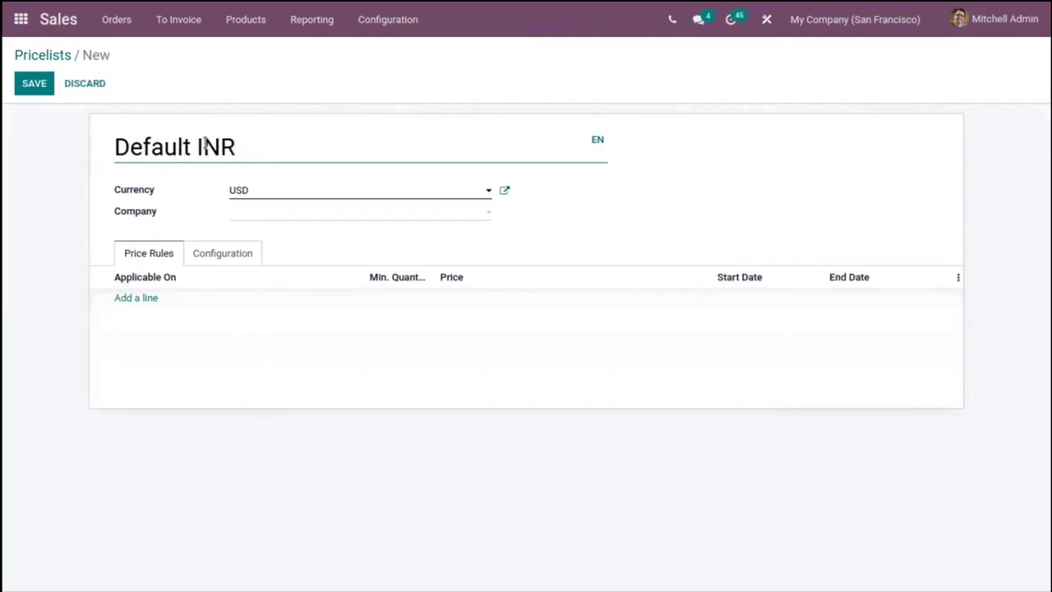
{"action": "type", "text": " Price"}
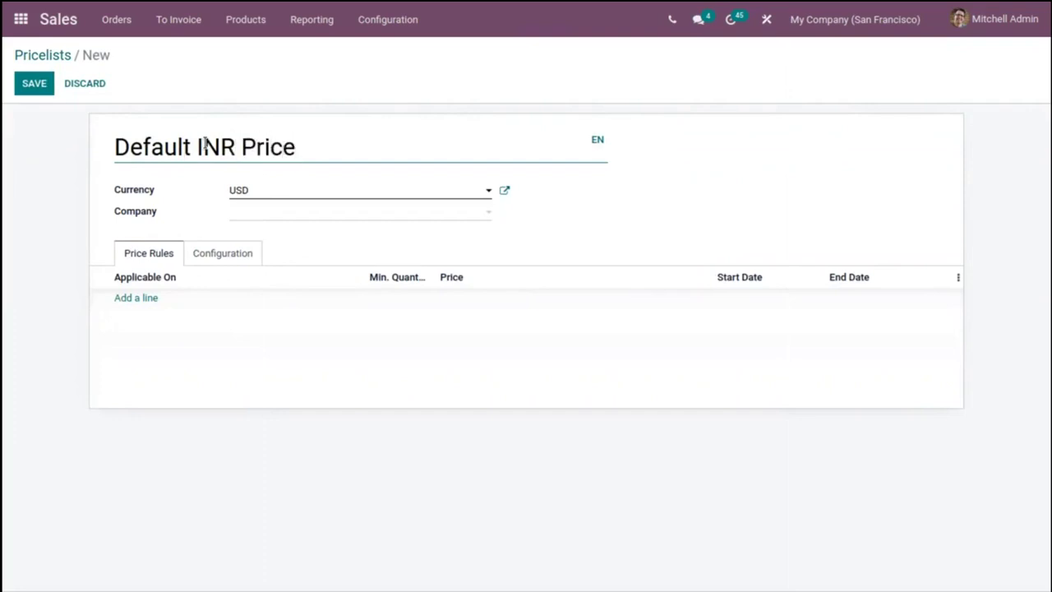
{"action": "type", "text": "list"}
{"action": "left_click", "coordinate": [265, 193]}
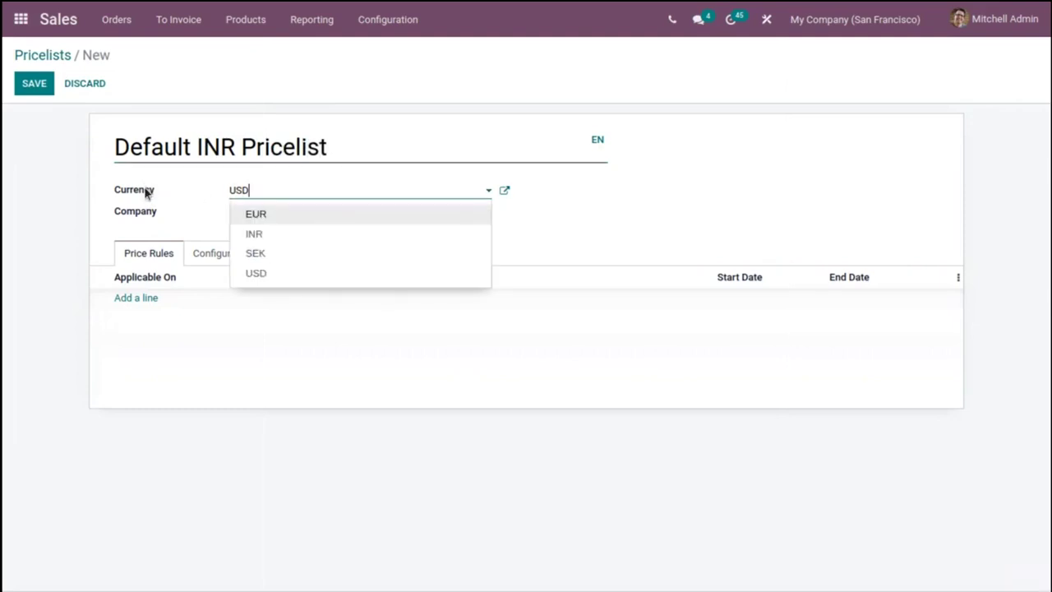
{"action": "left_click", "coordinate": [257, 234]}
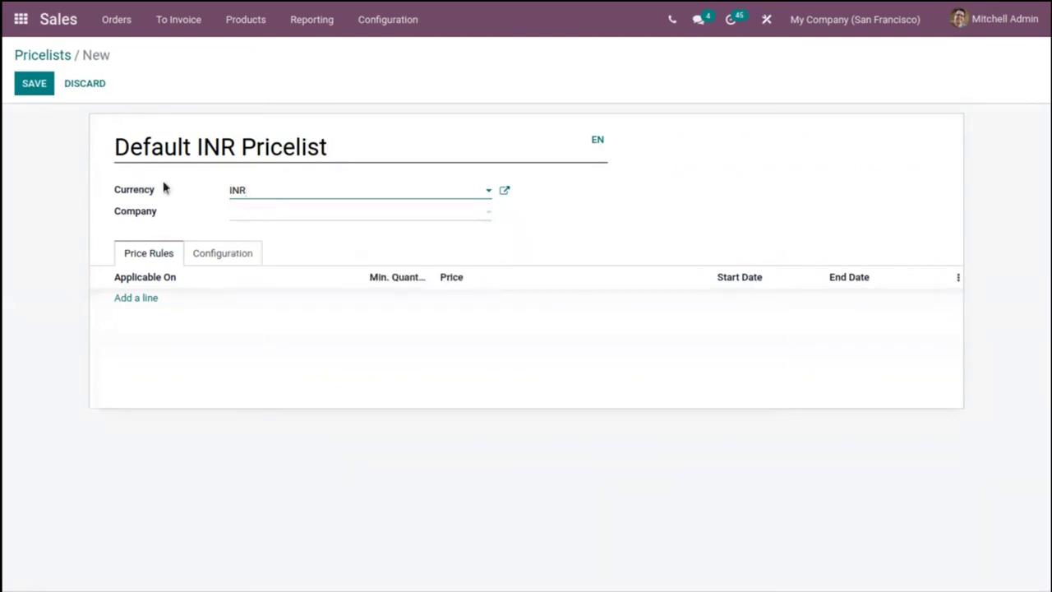
{"action": "left_click", "coordinate": [261, 212]}
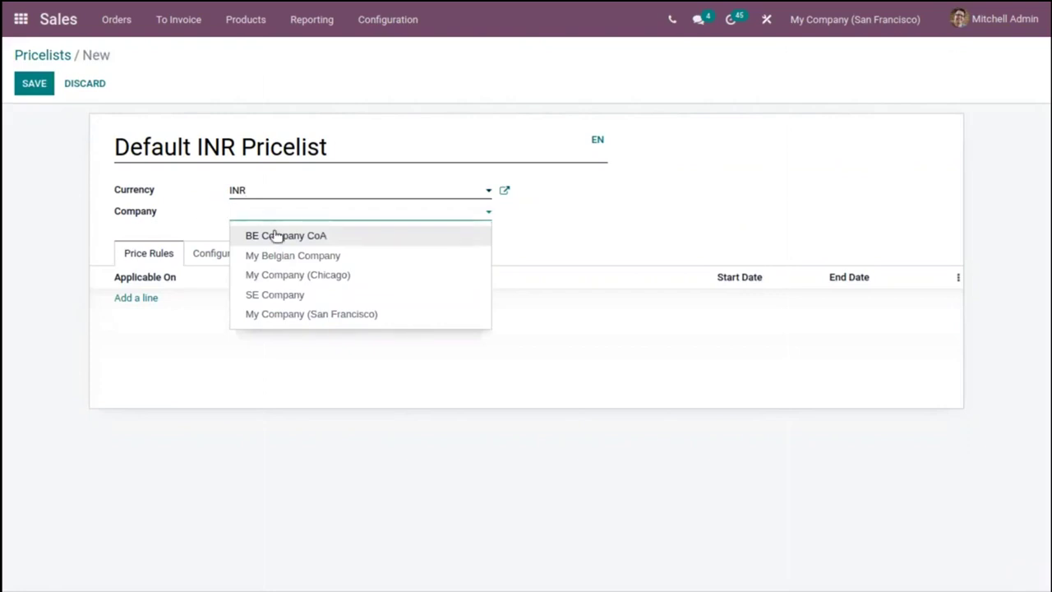
{"action": "left_click", "coordinate": [187, 205]}
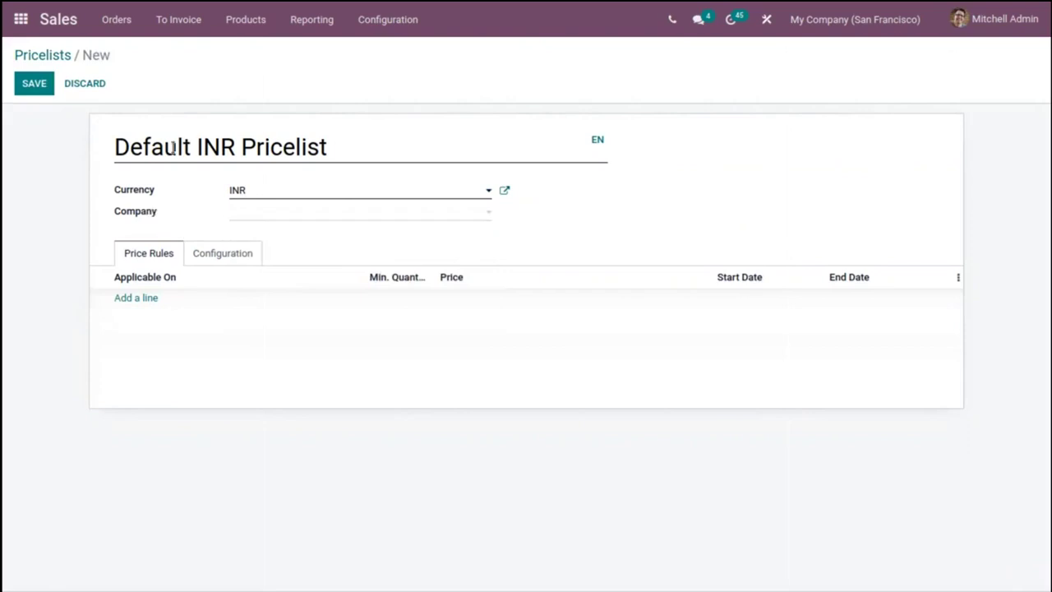
{"action": "left_click", "coordinate": [248, 213]}
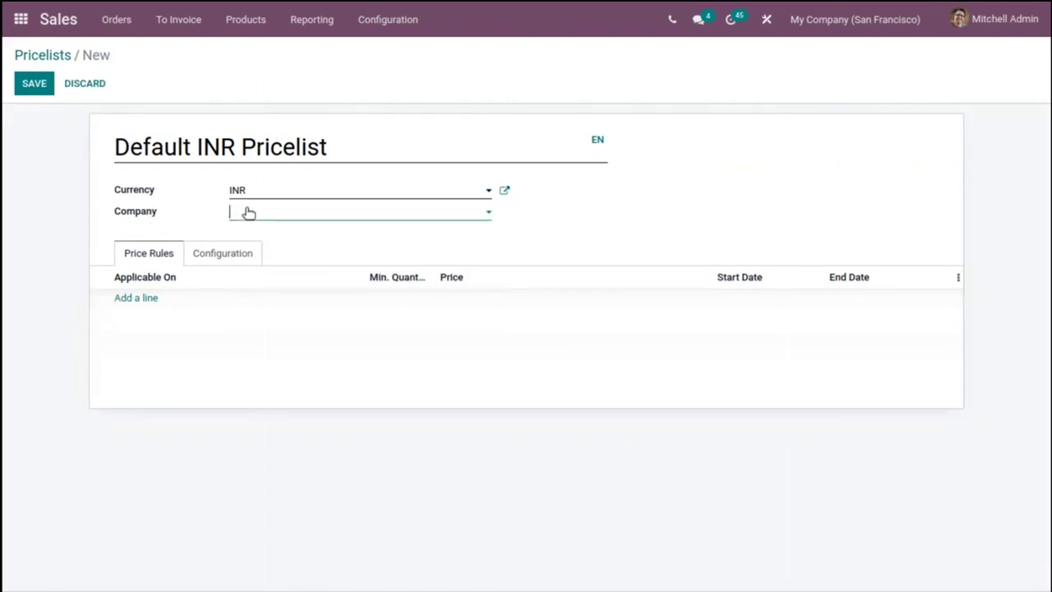
{"action": "left_click", "coordinate": [203, 215]}
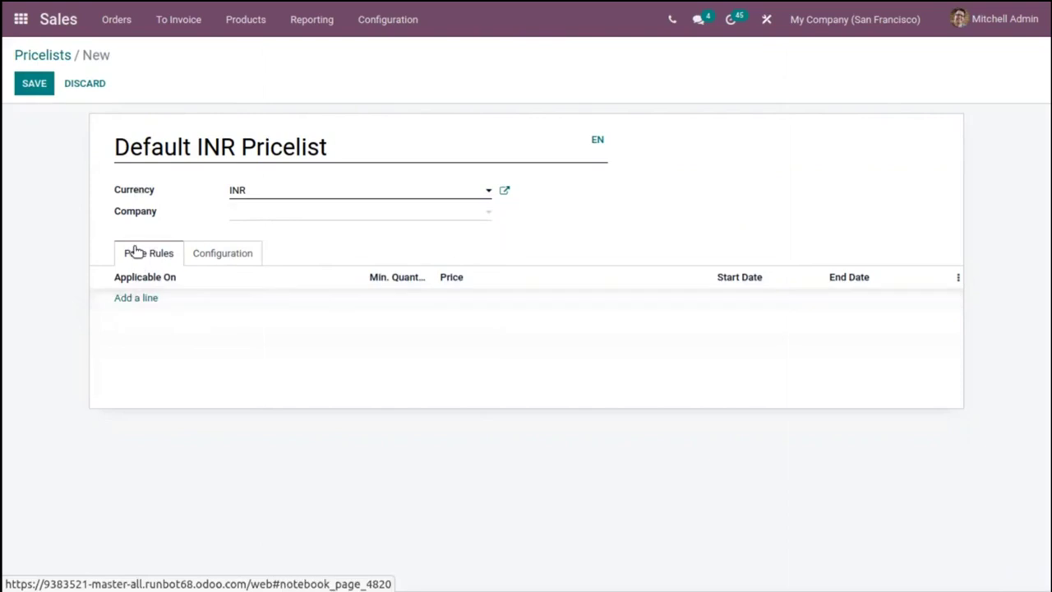
Add a new price rule to the Default INR Pricelist
{"action": "left_click", "coordinate": [138, 298]}
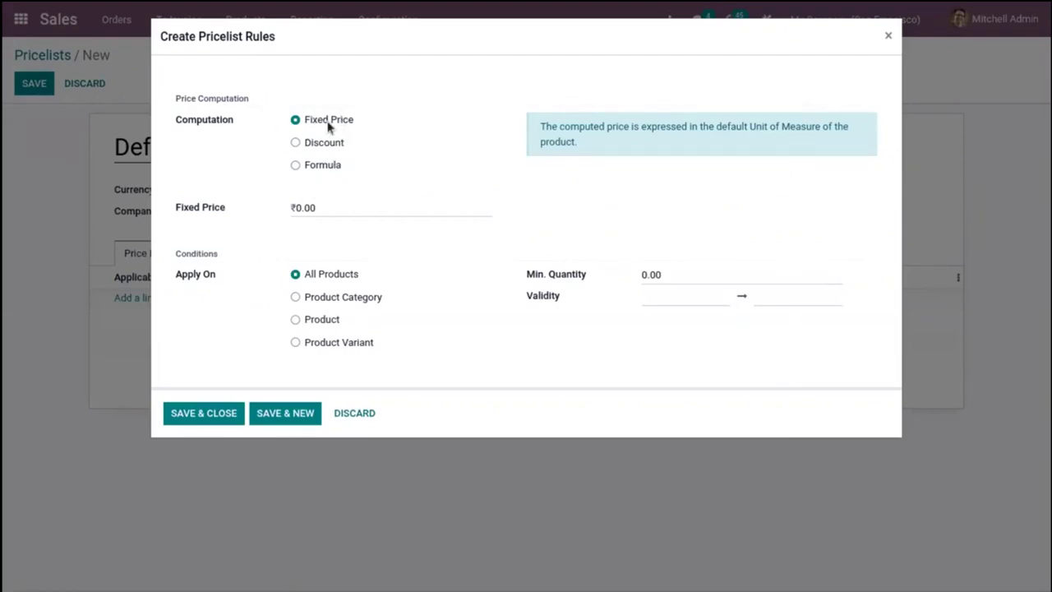
Try the Fixed Price computation for the rule, followed by the Discount computation with 7%
{"action": "left_click", "coordinate": [299, 207]}
{"action": "key", "text": "BackSpace"}
{"action": "left_click", "coordinate": [330, 146]}
{"action": "left_click", "coordinate": [294, 206]}
{"action": "key", "text": "BackSpace"}
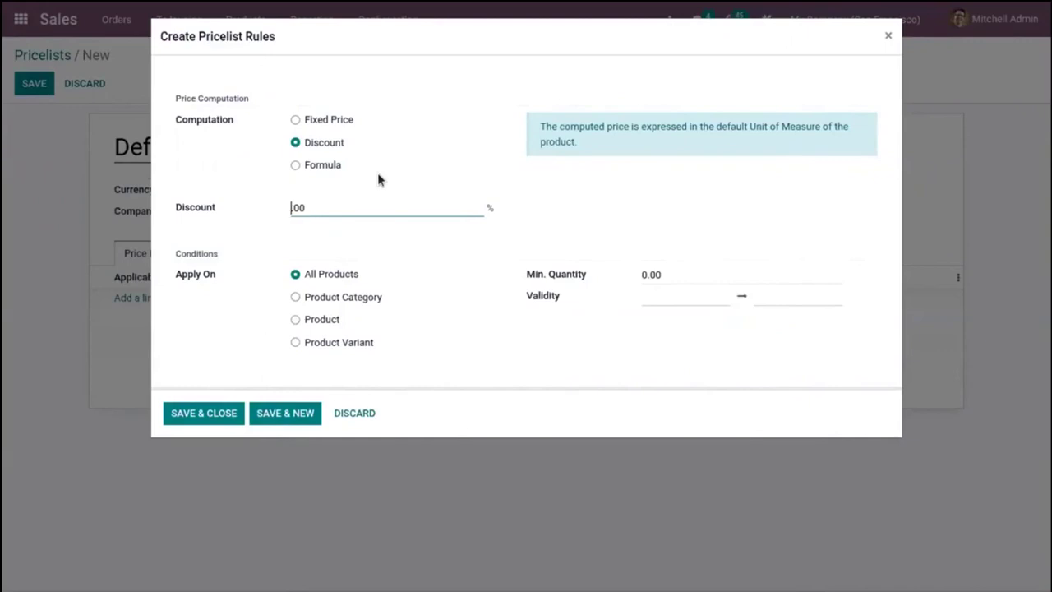
{"action": "type", "text": "7"}
Switch the rule's computation to Formula, try Other Pricelist as its basis, and set the basis back to Sales Price
{"action": "left_click", "coordinate": [334, 167]}
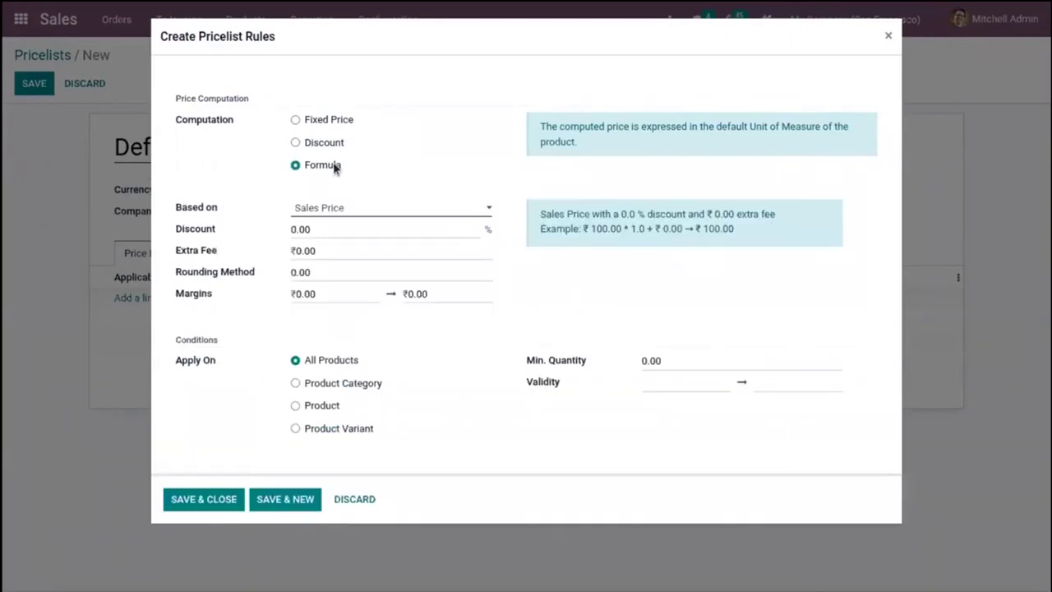
{"action": "left_click", "coordinate": [338, 209]}
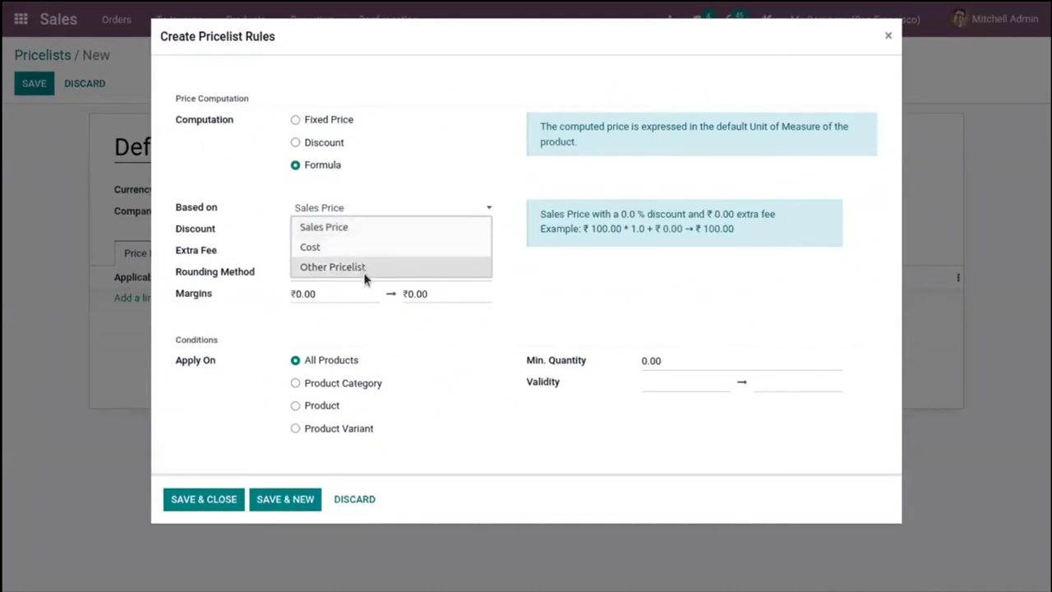
{"action": "left_click", "coordinate": [362, 272]}
{"action": "left_click", "coordinate": [337, 230]}
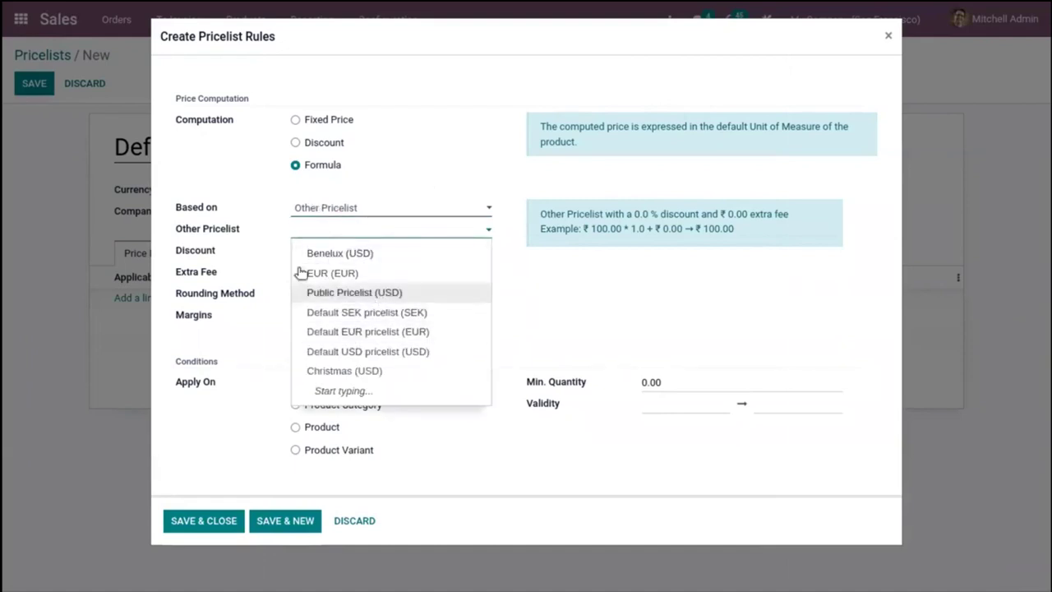
{"action": "left_click", "coordinate": [254, 211]}
{"action": "left_click", "coordinate": [336, 207]}
{"action": "left_click", "coordinate": [345, 228]}
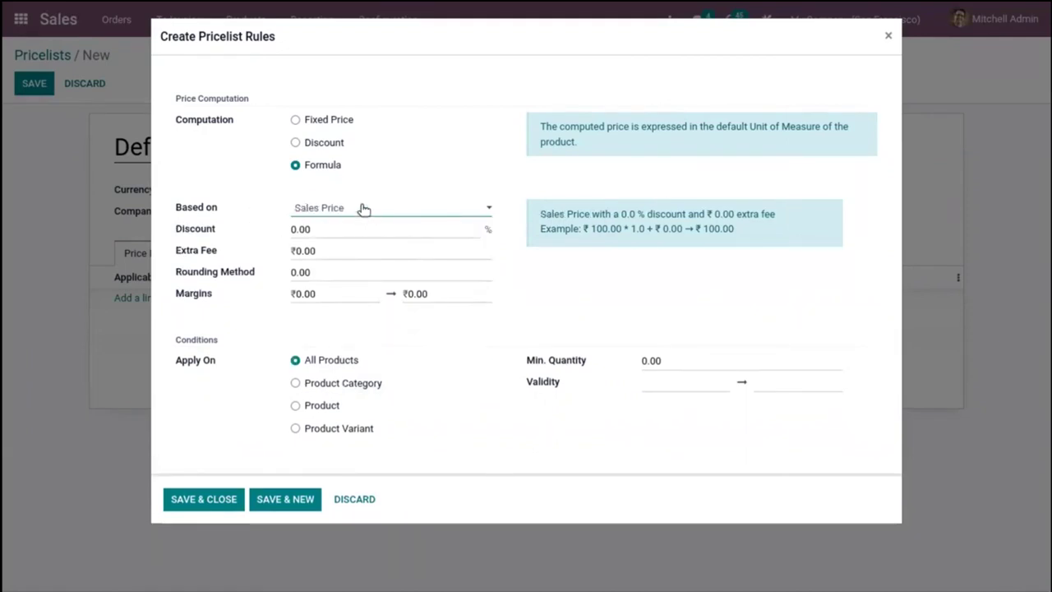
Set the formula's discount to 10%, leaving the extra fee and rounding method at zero
{"action": "left_click", "coordinate": [295, 228]}
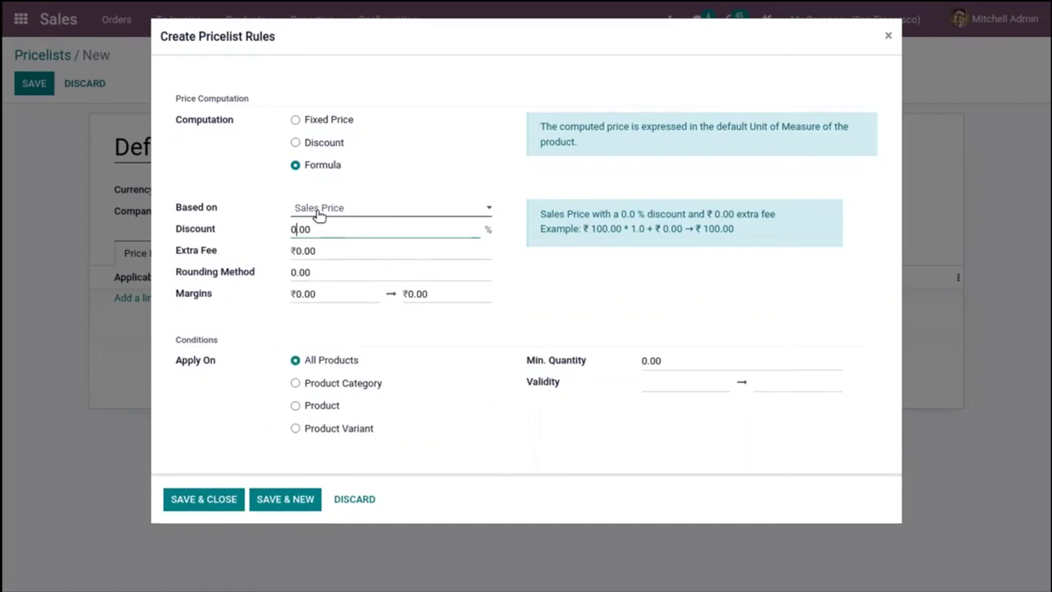
{"action": "key", "text": "BackSpace"}
{"action": "key", "text": "BackSpace"}
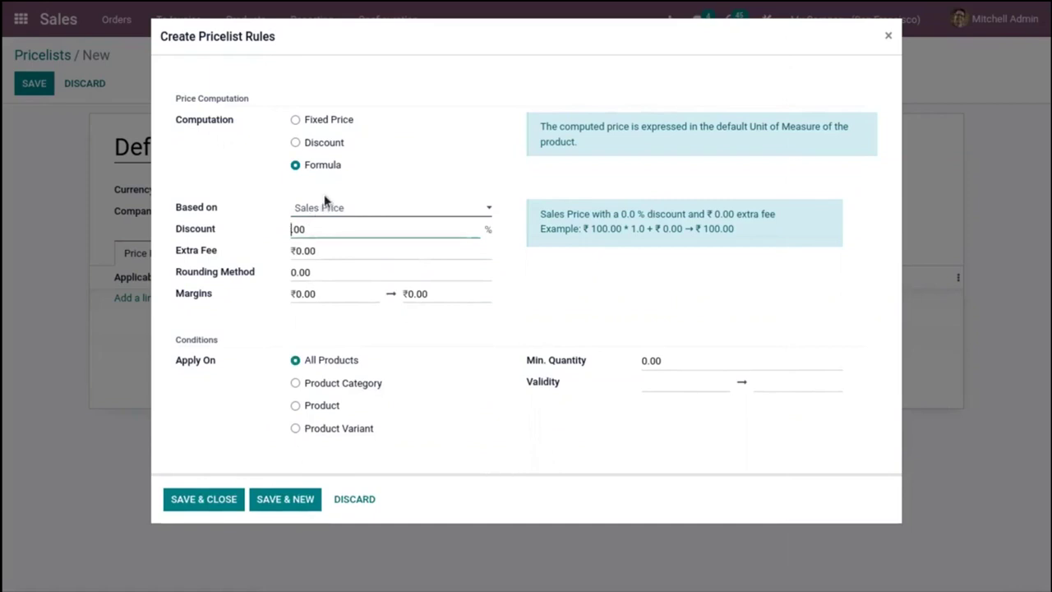
{"action": "type", "text": "10."}
{"action": "left_click", "coordinate": [260, 250]}
{"action": "left_click", "coordinate": [302, 250]}
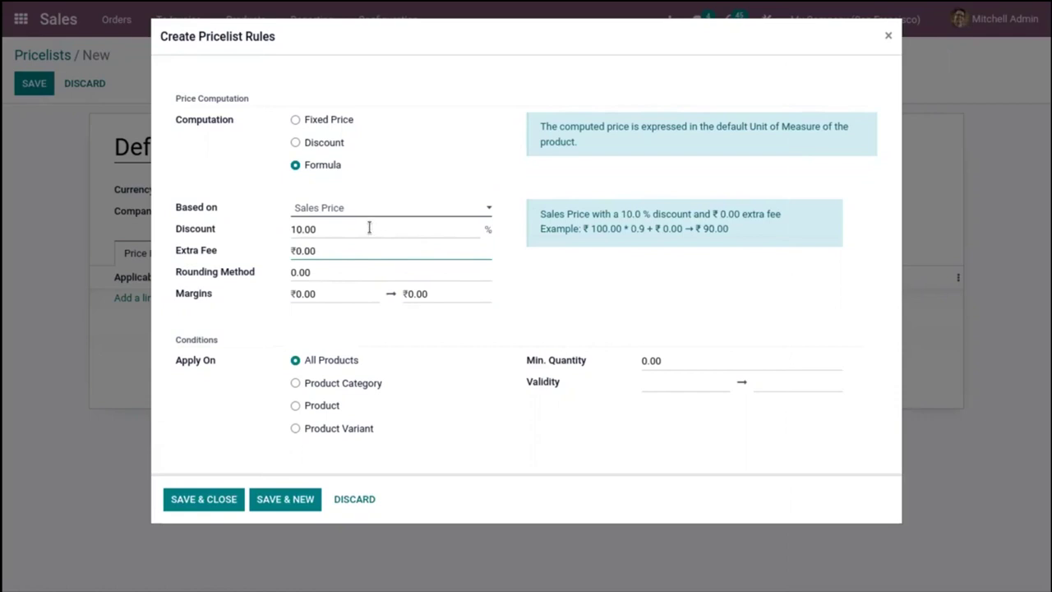
{"action": "left_click", "coordinate": [257, 277]}
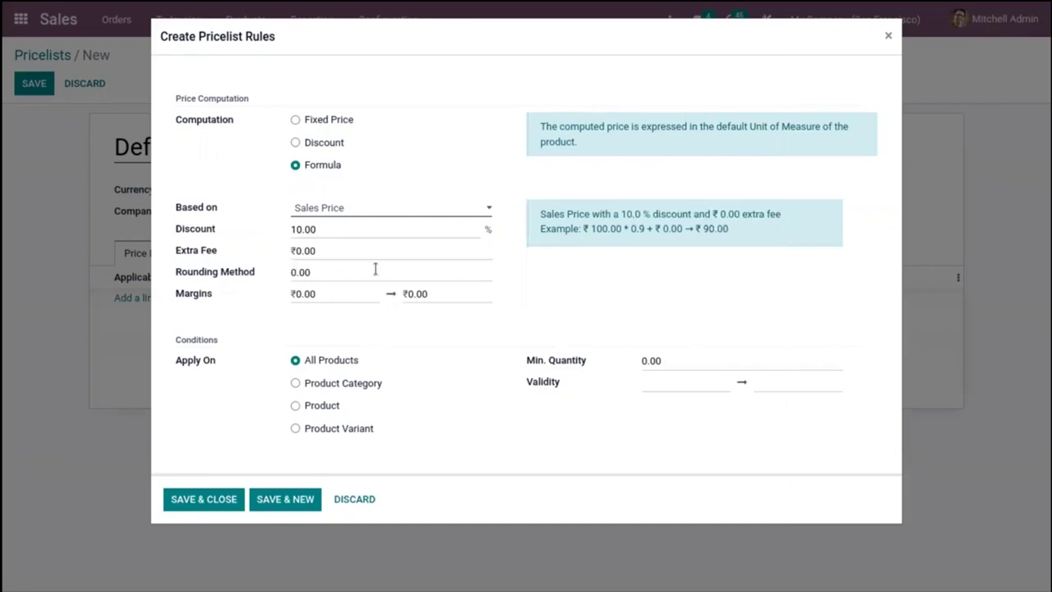
Set the formula's margins to a minimum of ₹5 and a maximum of ₹10
{"action": "left_click", "coordinate": [301, 294]}
{"action": "key", "text": "BackSpace"}
{"action": "type", "text": "5"}
{"action": "left_click", "coordinate": [412, 289]}
{"action": "key", "text": "BackSpace"}
{"action": "left_click", "coordinate": [386, 327]}
Try the category and variant conditions, then apply the price rule to the single product [FURN_6666] ArmChair
{"action": "left_click", "coordinate": [362, 388]}
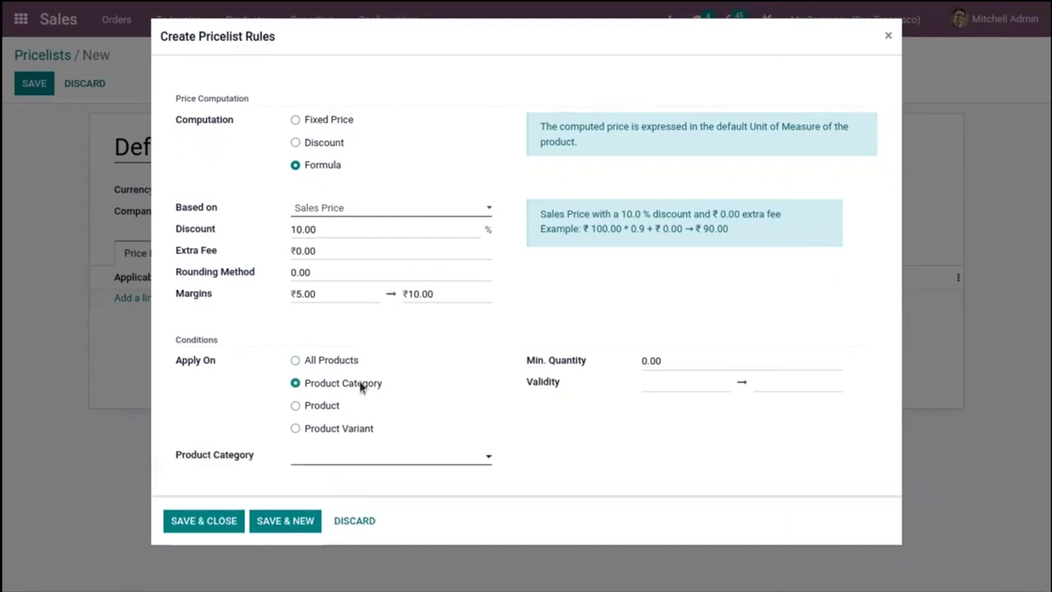
{"action": "left_click", "coordinate": [323, 407]}
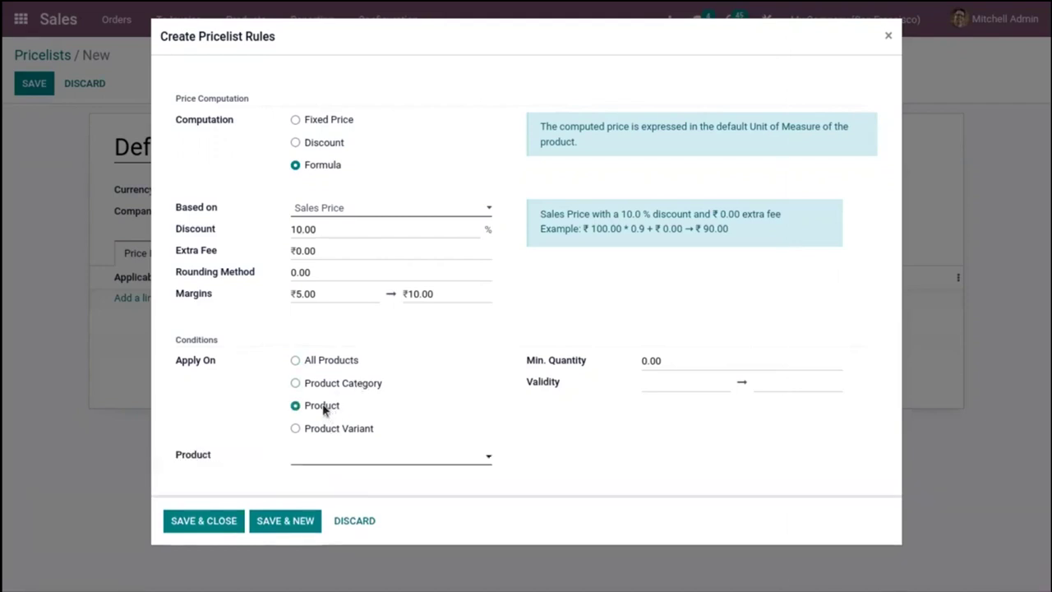
{"action": "left_click", "coordinate": [351, 434]}
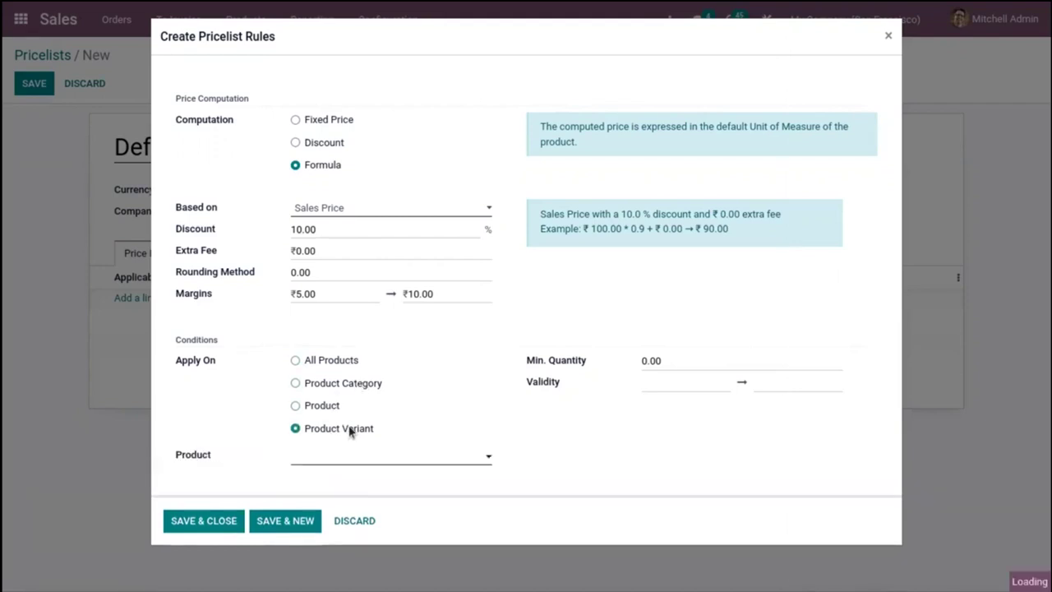
{"action": "left_click", "coordinate": [330, 406]}
{"action": "left_click", "coordinate": [342, 455]}
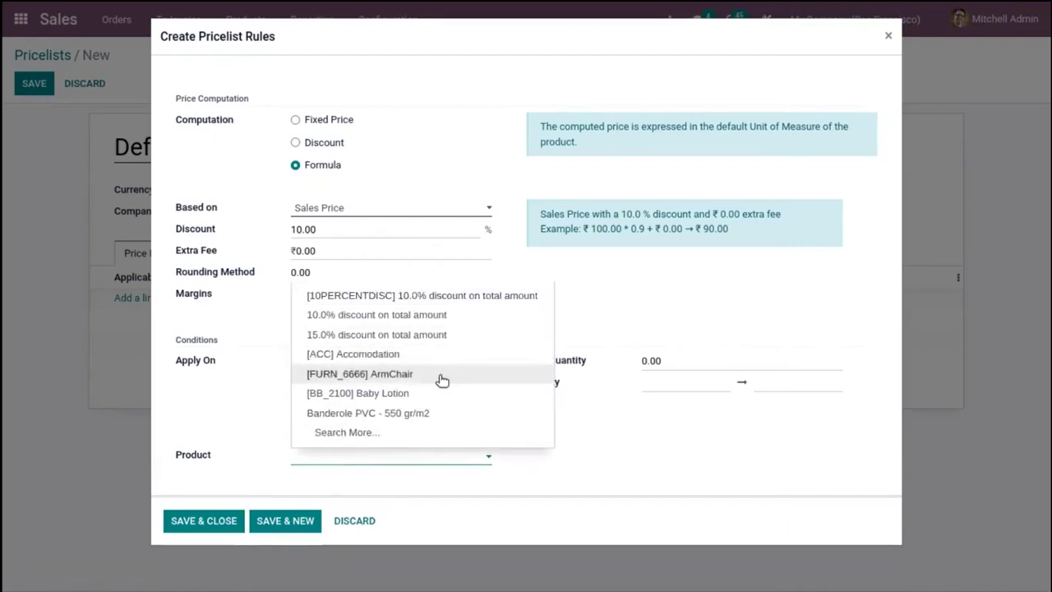
{"action": "left_click", "coordinate": [441, 376]}
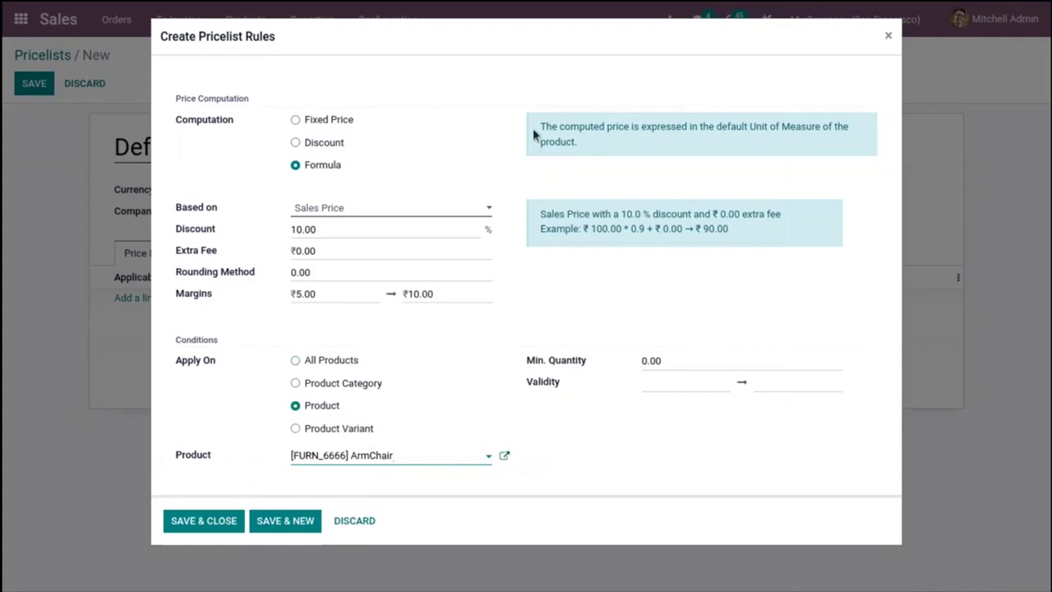
Open the ArmChair product record from the price rule, check its sales price, and return to the rule
{"action": "left_click", "coordinate": [504, 455]}
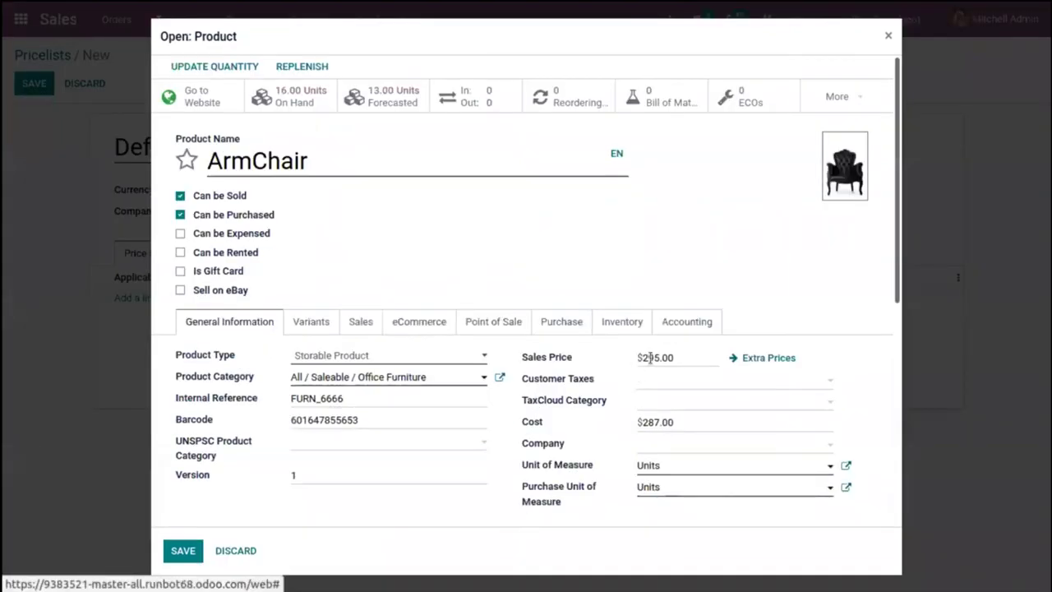
{"action": "left_click_drag", "start_coordinate": [642, 359], "coordinate": [662, 359]}
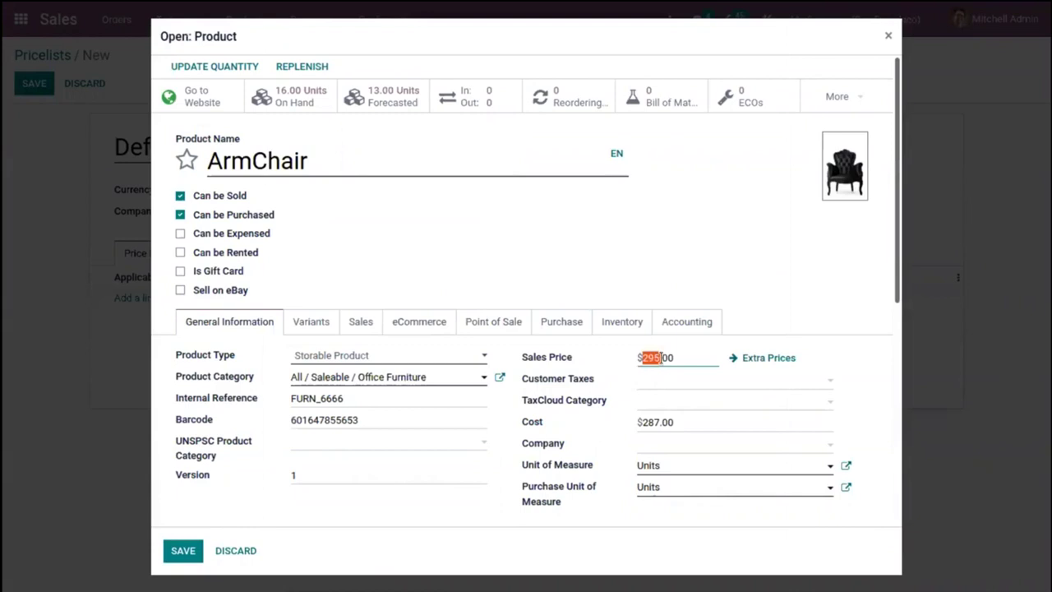
{"action": "left_click", "coordinate": [658, 268]}
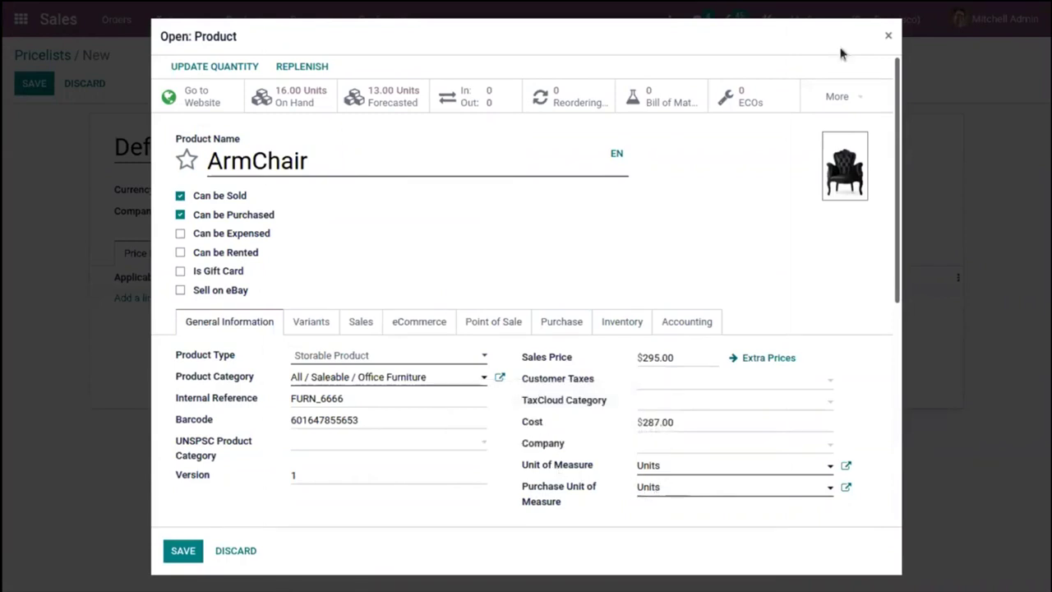
{"action": "left_click", "coordinate": [888, 38]}
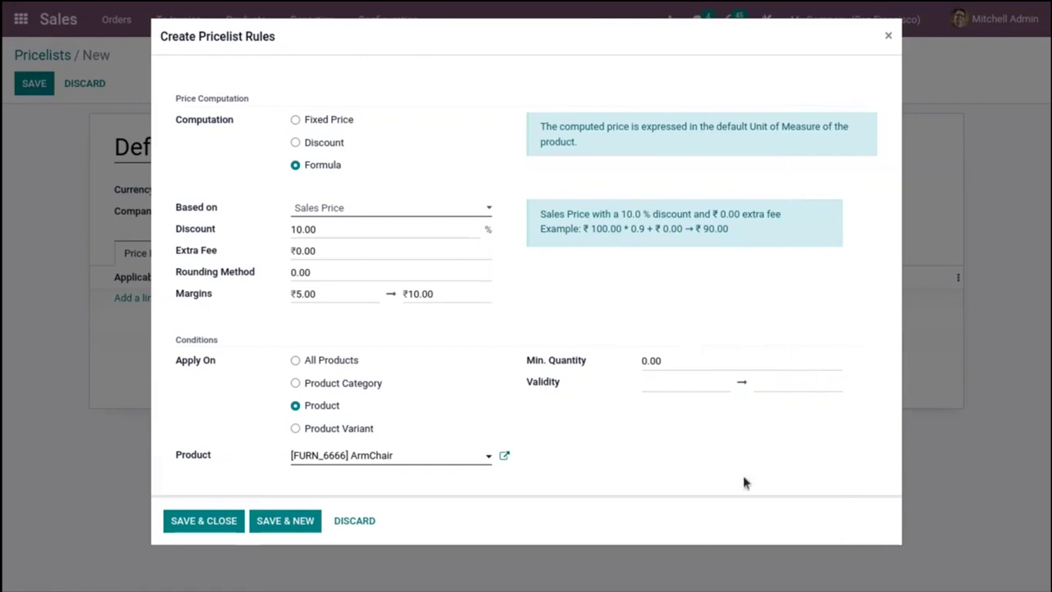
Set the ArmChair rule's minimum quantity to 1 and its validity from 08/10/2021 10:00 to 09/24/2021 10:05, then save the rule
{"action": "left_click", "coordinate": [646, 363]}
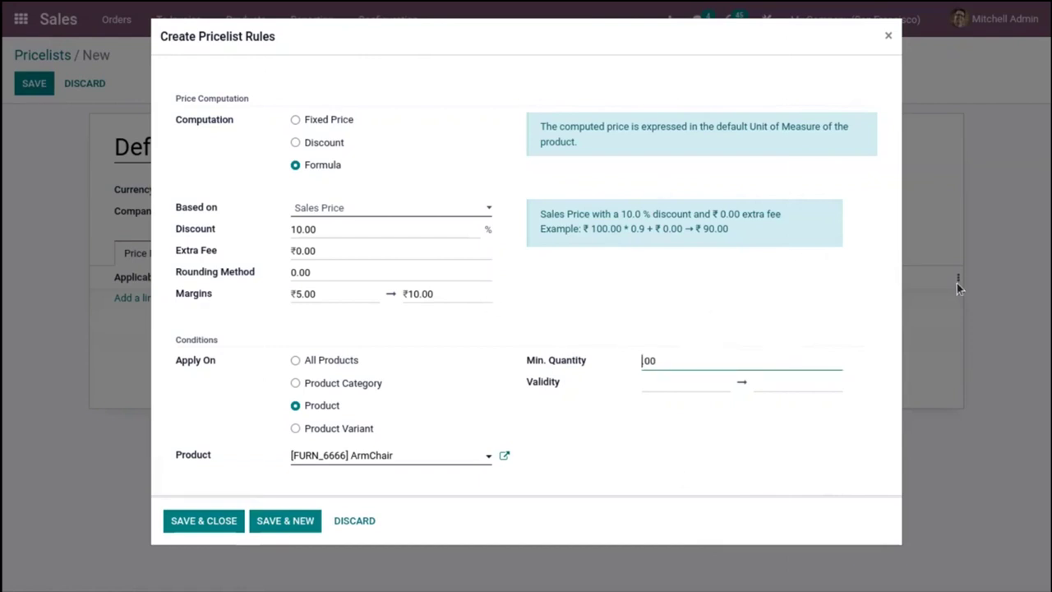
{"action": "left_click", "coordinate": [642, 436]}
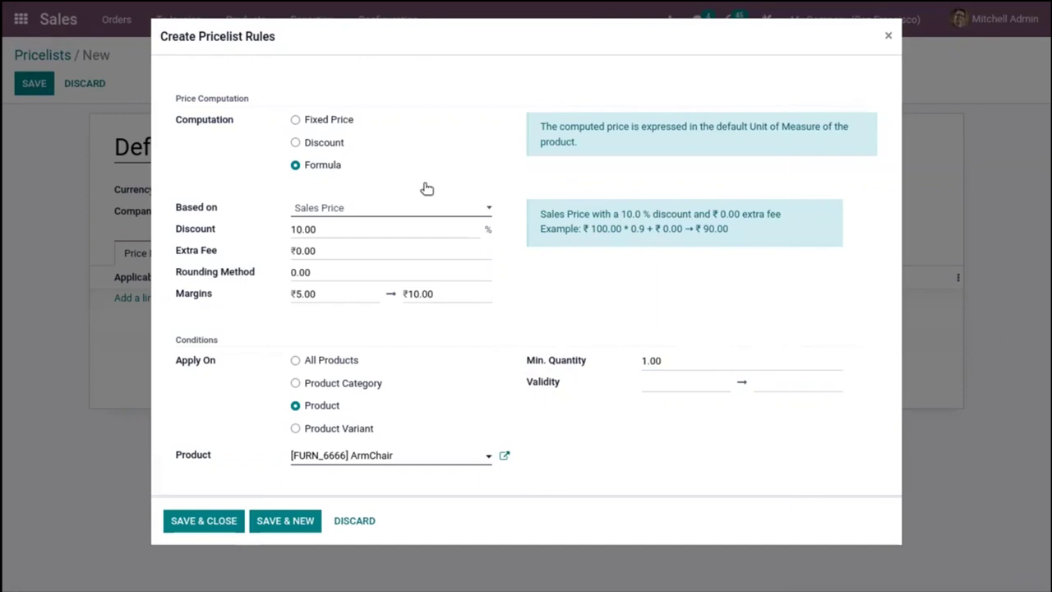
{"action": "left_click", "coordinate": [656, 386]}
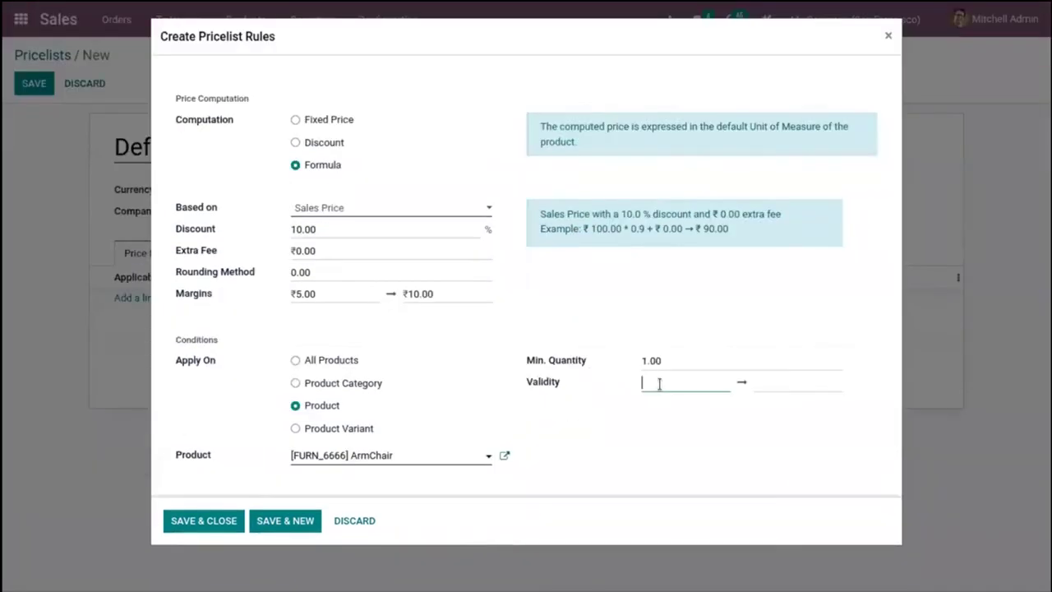
{"action": "left_click", "coordinate": [711, 223]}
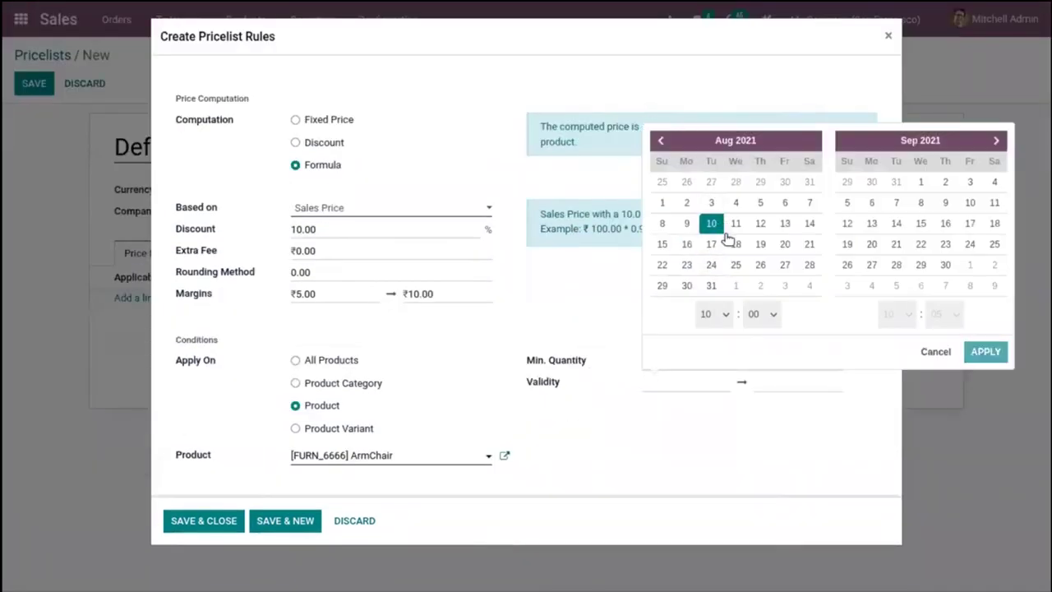
{"action": "left_click", "coordinate": [969, 244]}
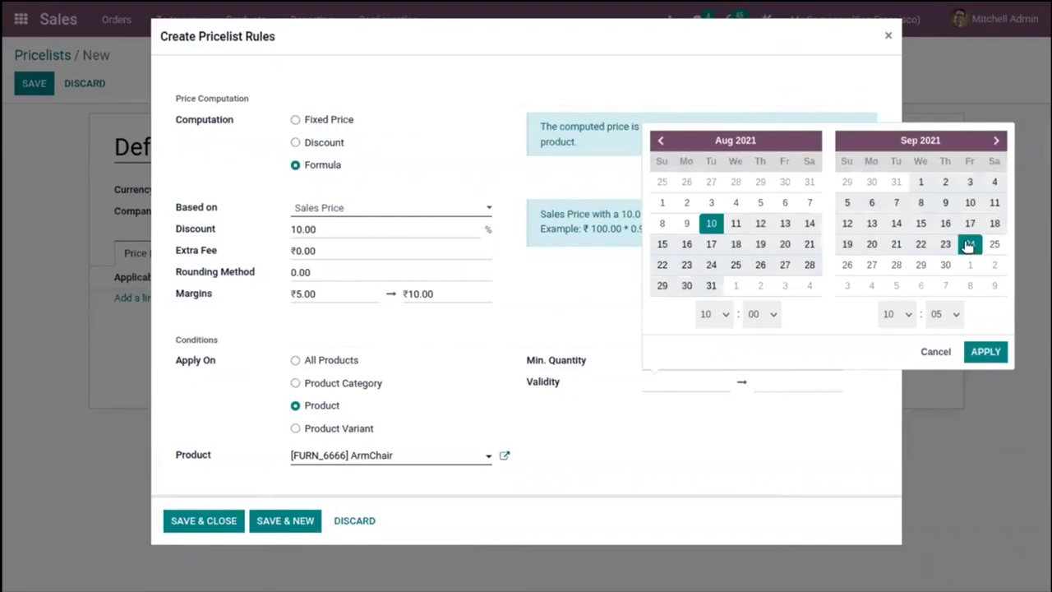
{"action": "left_click", "coordinate": [985, 352]}
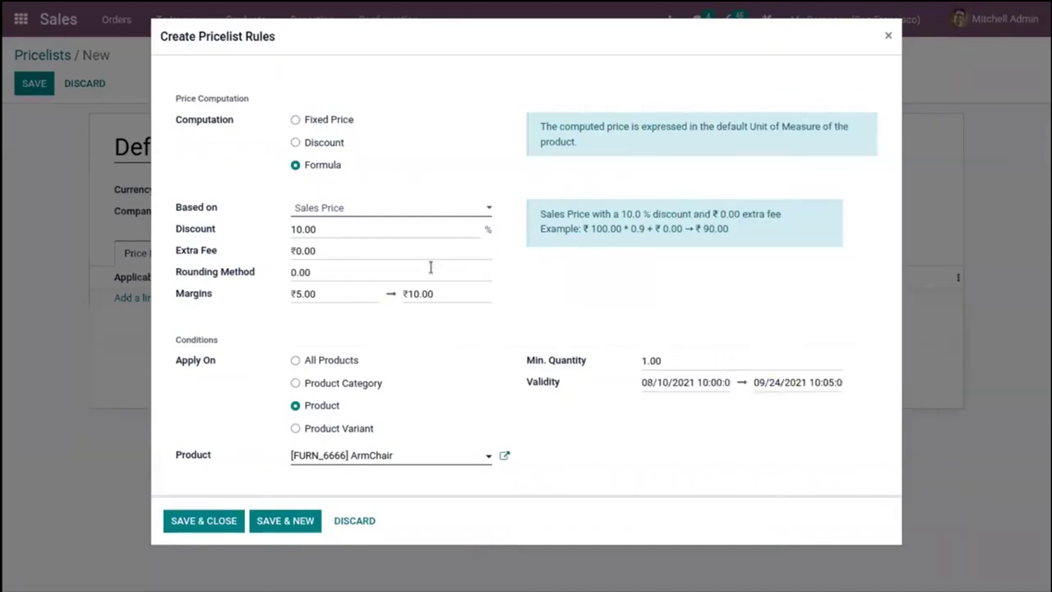
{"action": "left_click", "coordinate": [213, 519]}
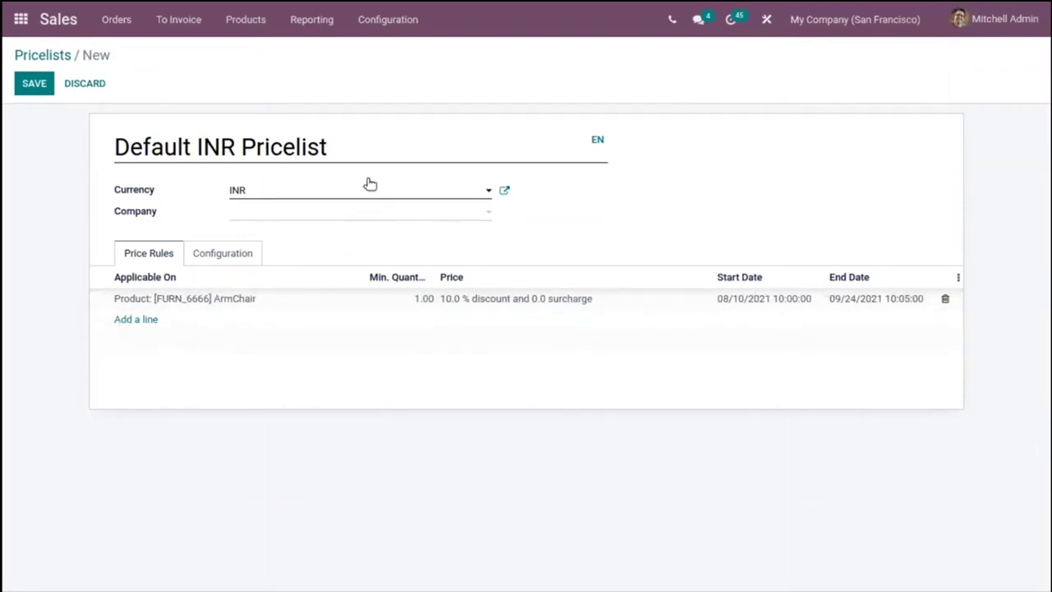
Add a second price rule computed as a 30% discount
{"action": "left_click", "coordinate": [136, 320]}
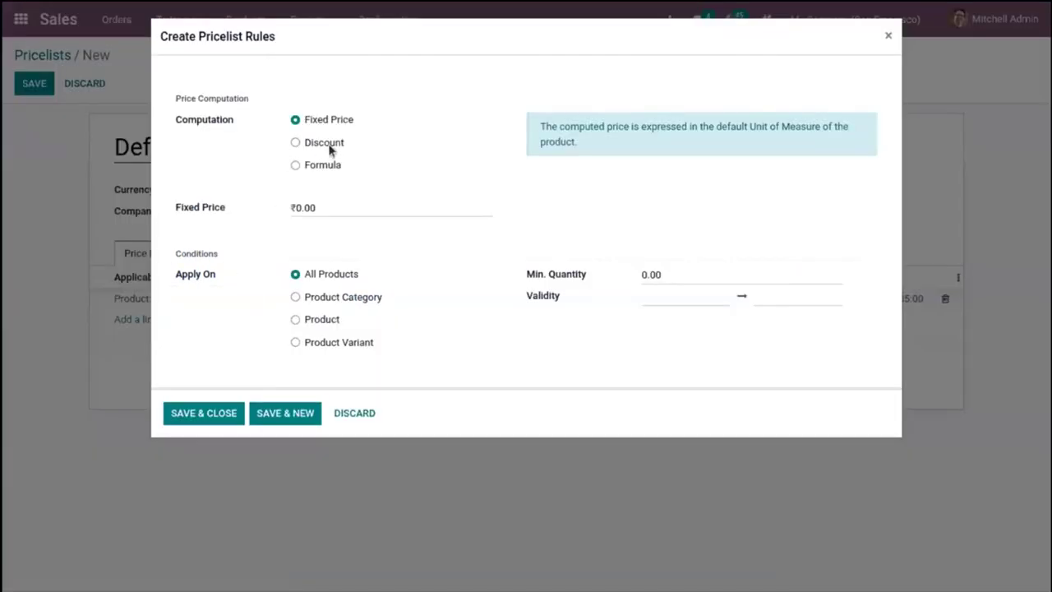
{"action": "left_click", "coordinate": [325, 144]}
{"action": "left_click", "coordinate": [298, 207]}
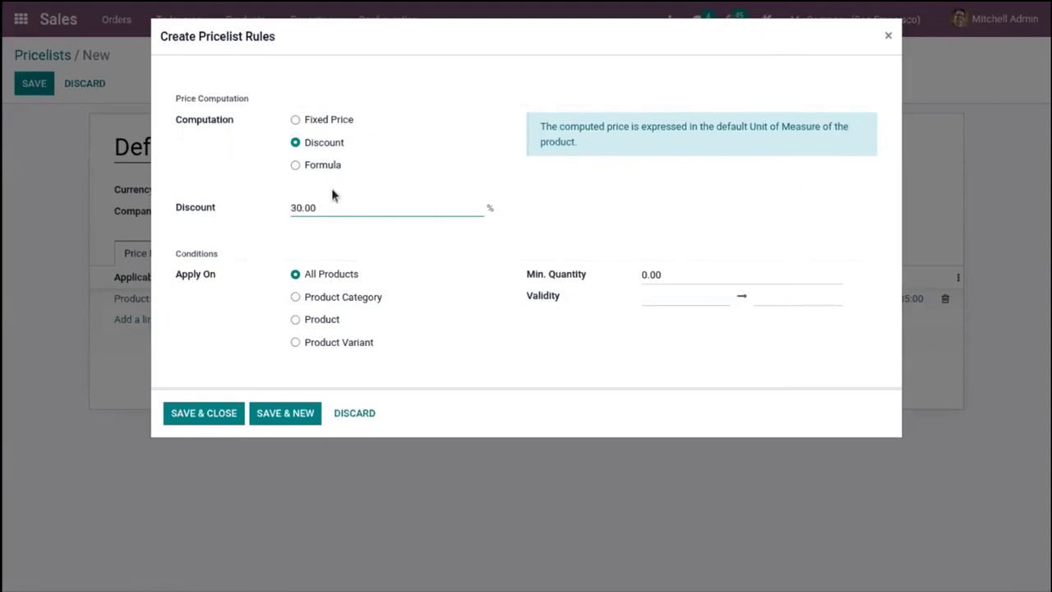
Apply the 30% discount rule to the product category All / Saleable / Office Furniture
{"action": "left_click", "coordinate": [327, 329]}
{"action": "left_click", "coordinate": [329, 320]}
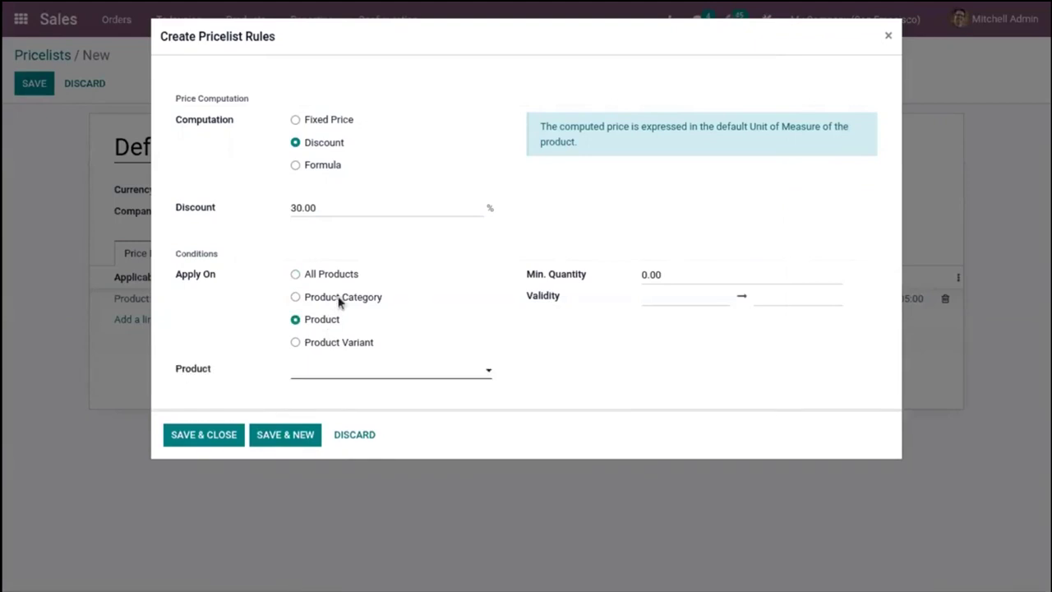
{"action": "left_click", "coordinate": [339, 300]}
{"action": "left_click", "coordinate": [342, 370]}
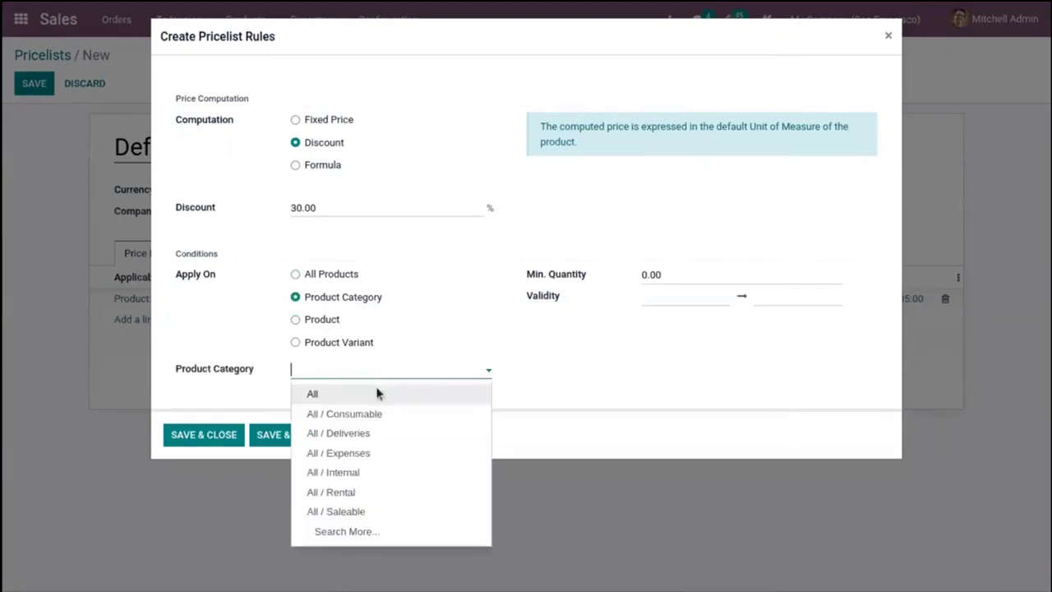
{"action": "left_click", "coordinate": [360, 533]}
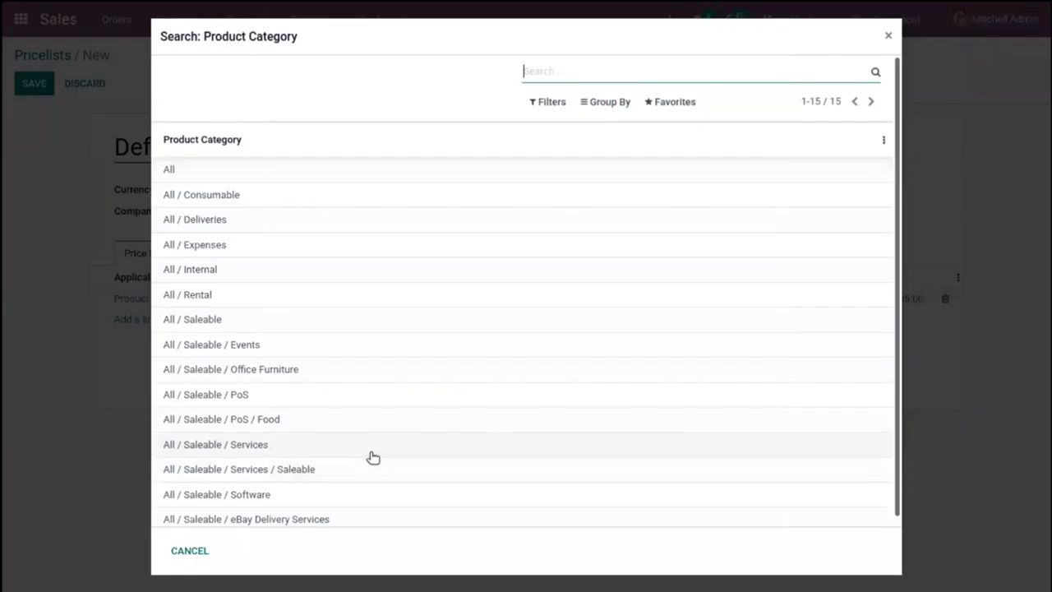
{"action": "left_click", "coordinate": [331, 362]}
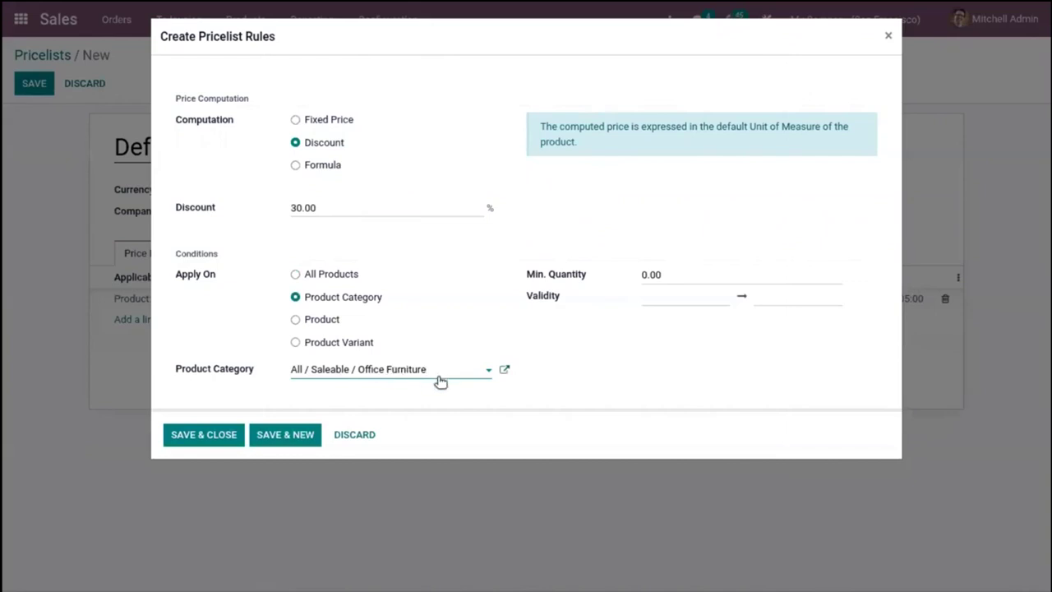
Set the Office Furniture rule's minimum quantity to 2 and save the rule
{"action": "left_click", "coordinate": [644, 273]}
{"action": "type", "text": "2"}
{"action": "left_click", "coordinate": [204, 435]}
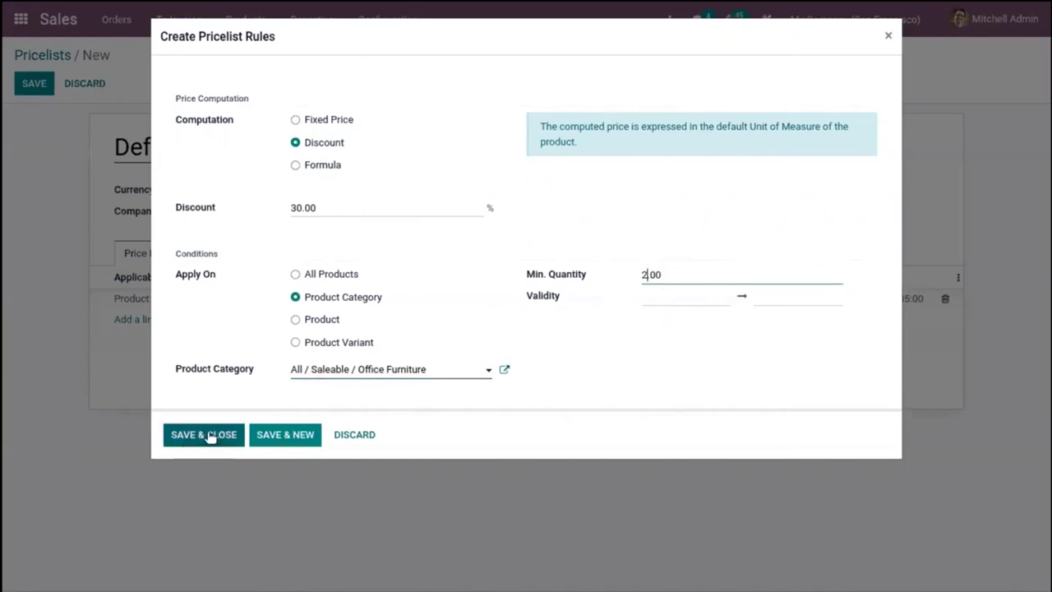
{"action": "left_click", "coordinate": [178, 120]}
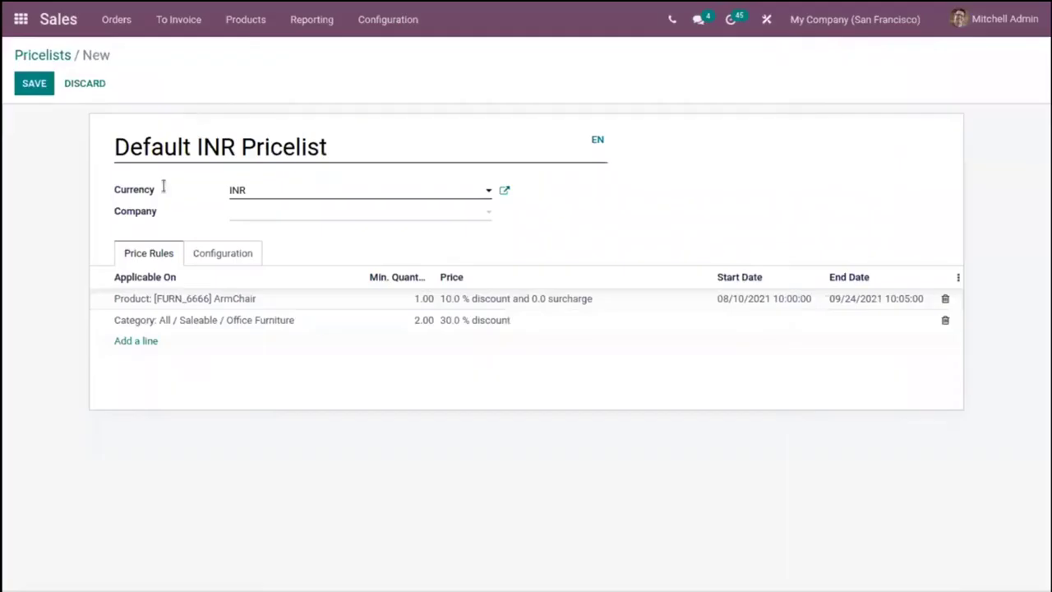
Add a third price rule with fixed-price computation for the product [BB_2100] Baby Lotion
{"action": "left_click", "coordinate": [132, 341]}
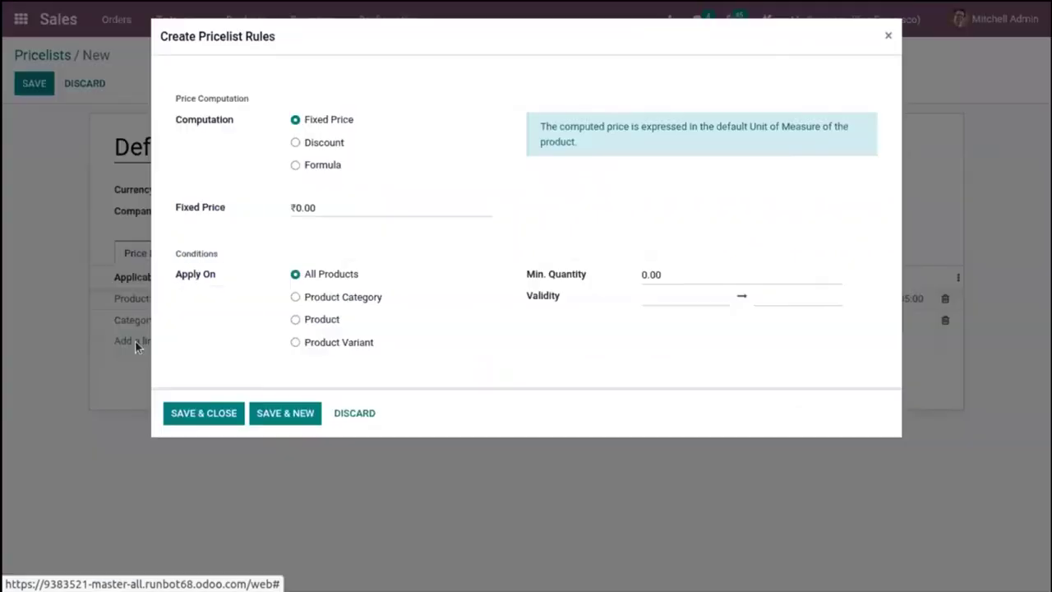
{"action": "left_click", "coordinate": [327, 319]}
{"action": "left_click", "coordinate": [329, 369]}
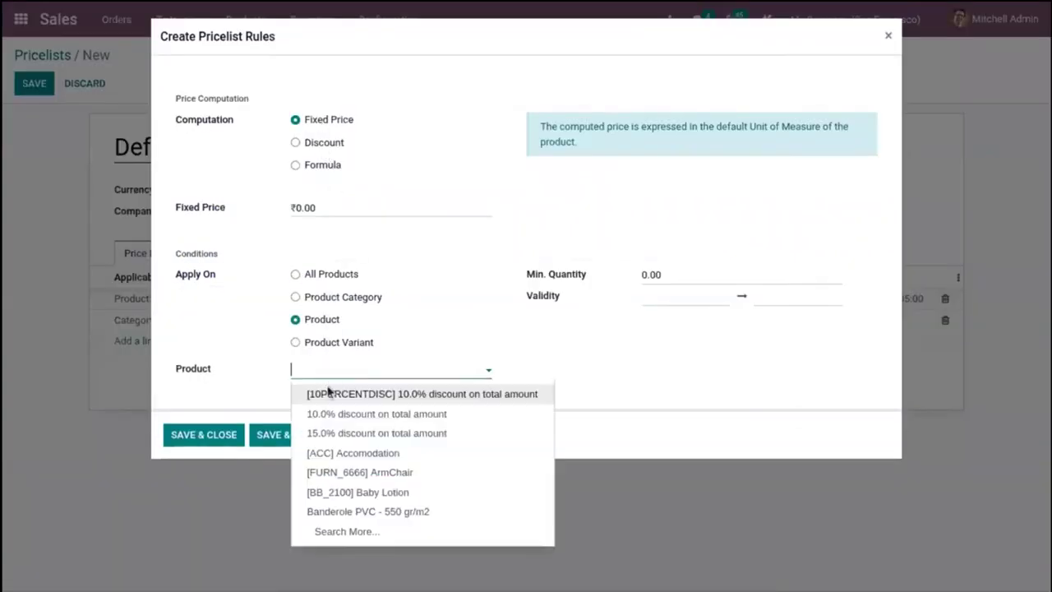
{"action": "left_click", "coordinate": [400, 494]}
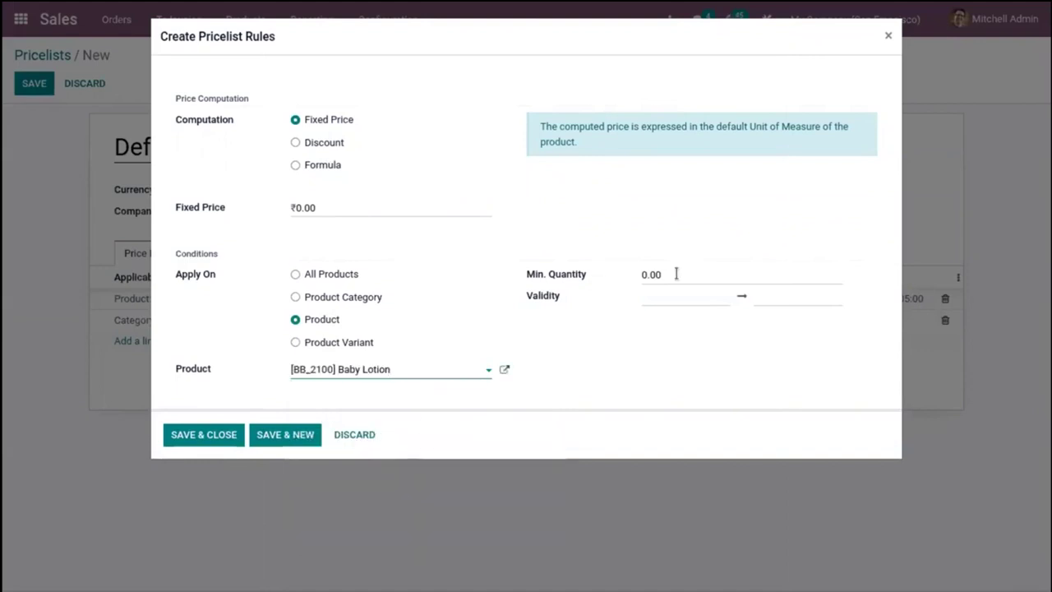
Set the Baby Lotion rule's minimum quantity to 1, try to enter a fixed price of 20, and save the rule
{"action": "left_click", "coordinate": [646, 275]}
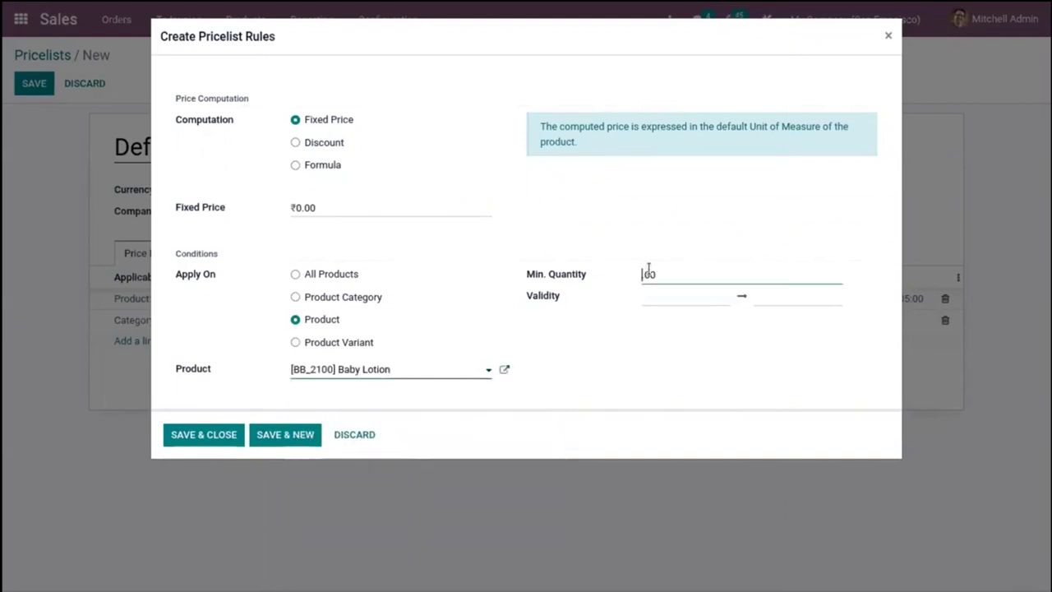
{"action": "left_click", "coordinate": [294, 207]}
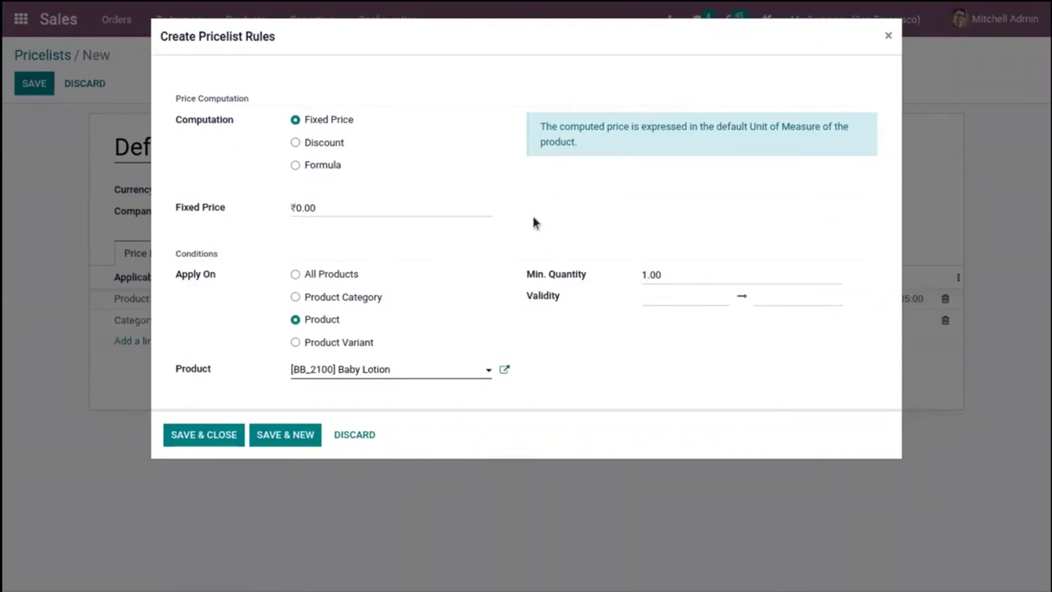
{"action": "left_click", "coordinate": [295, 207]}
{"action": "type", "text": "20"}
{"action": "left_click", "coordinate": [230, 434]}
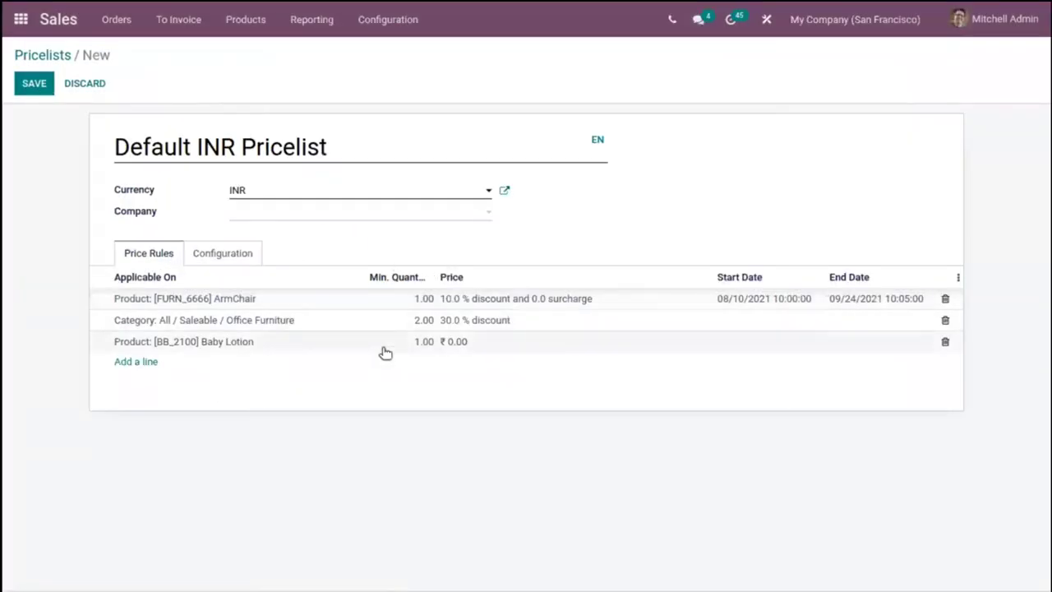
Make the pricelist selectable for My Website, leaving the country groups empty, and save the pricelist
{"action": "left_click", "coordinate": [237, 253]}
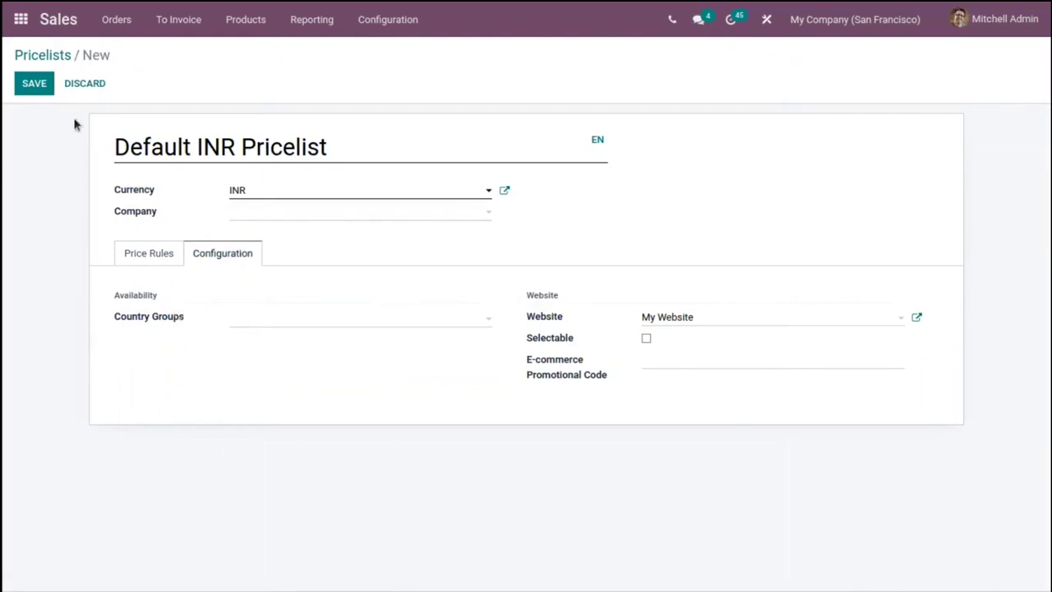
{"action": "left_click", "coordinate": [261, 320]}
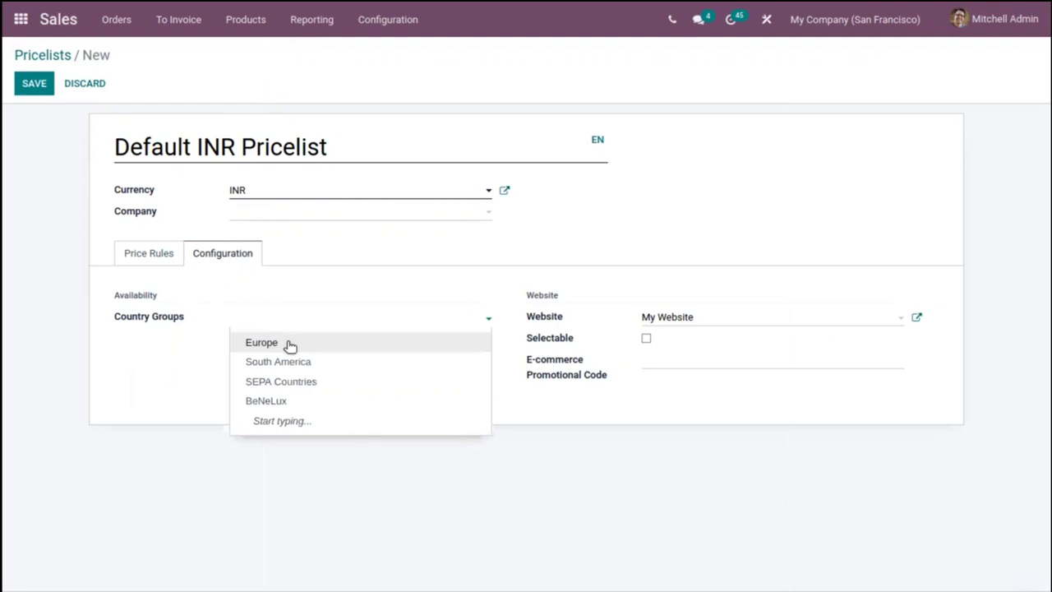
{"action": "left_click", "coordinate": [364, 270]}
{"action": "left_click", "coordinate": [688, 318]}
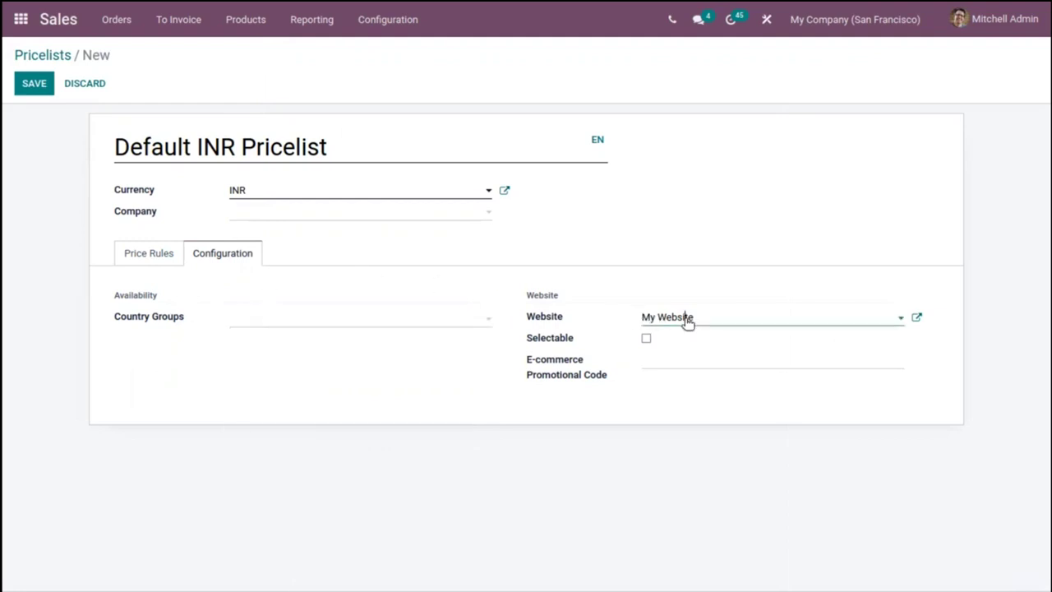
{"action": "left_click", "coordinate": [544, 309]}
{"action": "mouse_move", "coordinate": [562, 344]}
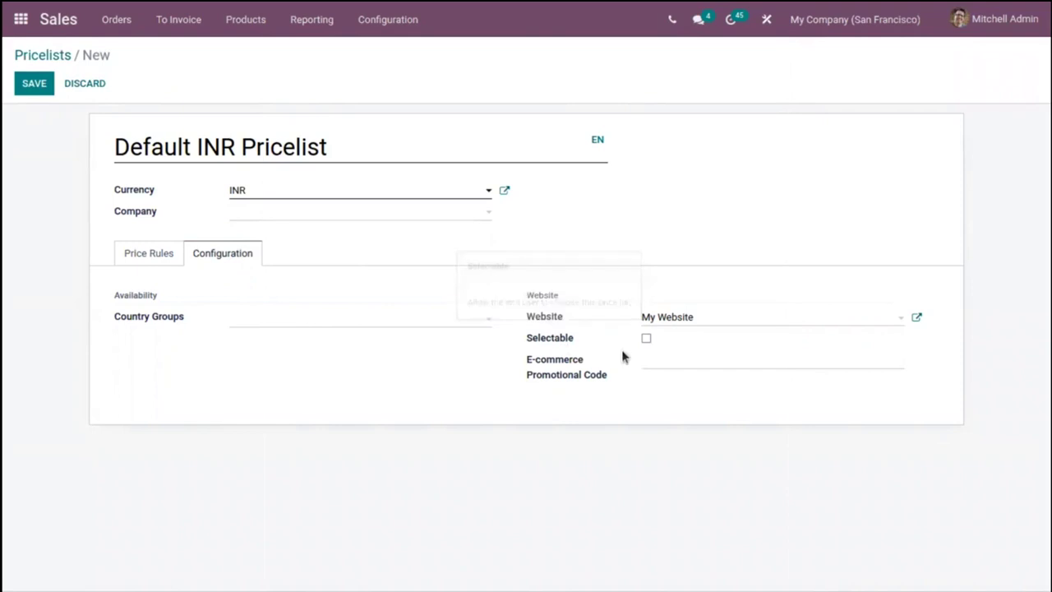
{"action": "left_click", "coordinate": [646, 338]}
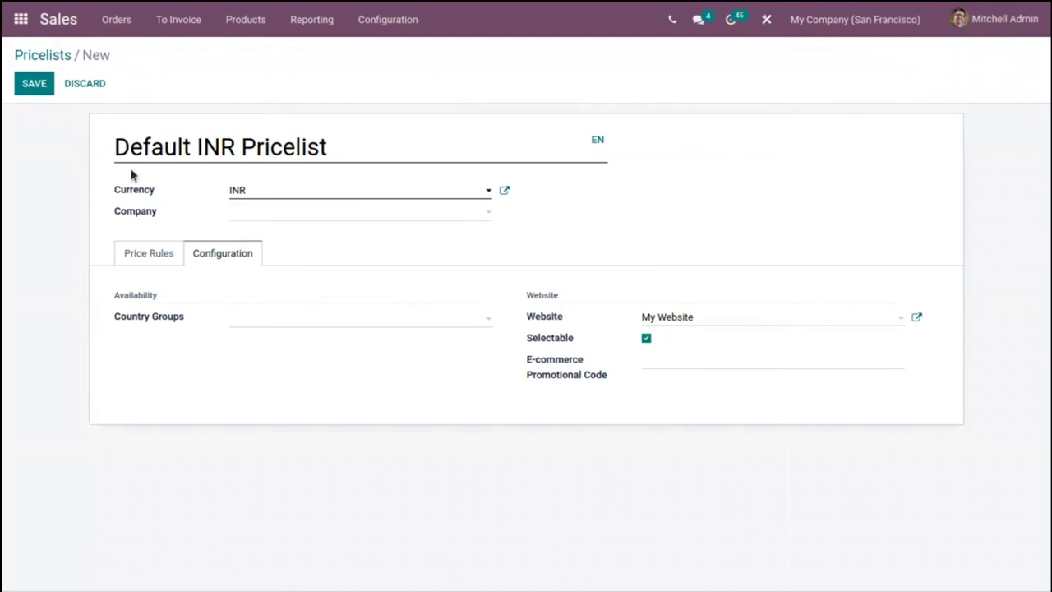
{"action": "left_click", "coordinate": [46, 83]}
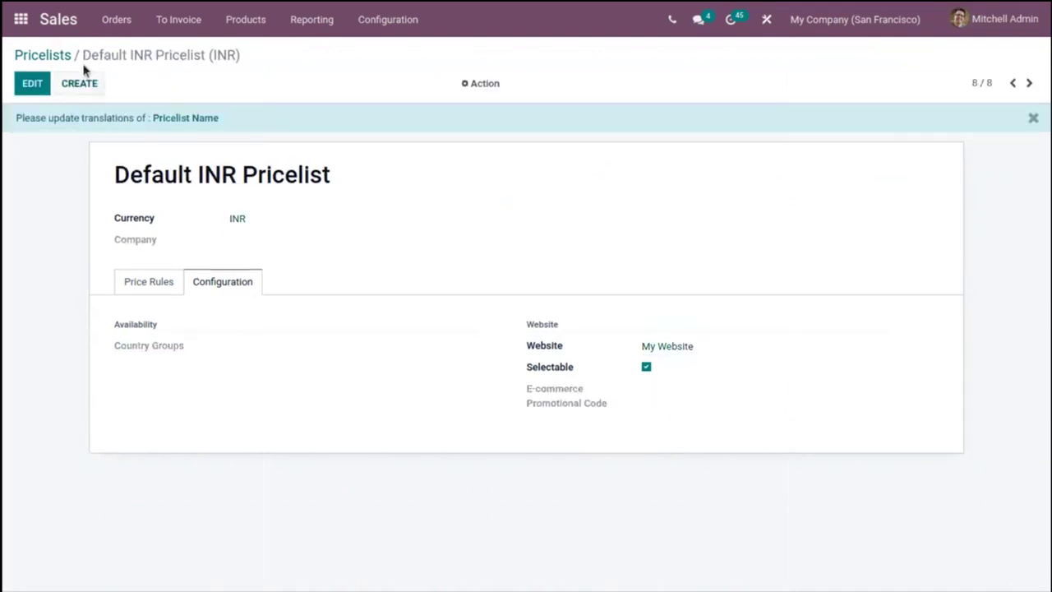
Return to the pricelist overview, switch to the customers, and open the Azure Interior record
{"action": "left_click", "coordinate": [55, 55]}
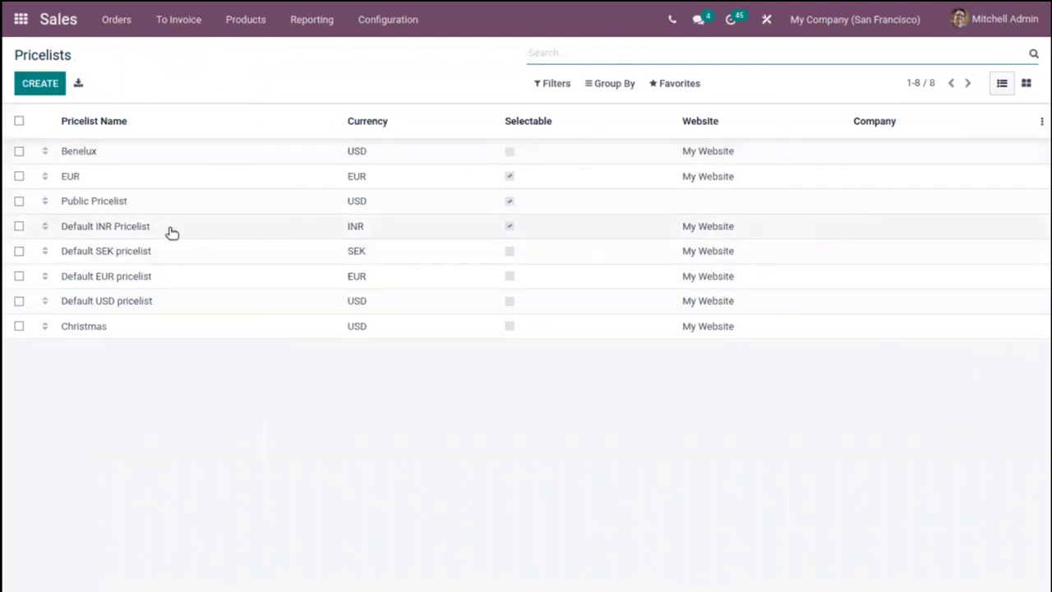
{"action": "left_click", "coordinate": [113, 21]}
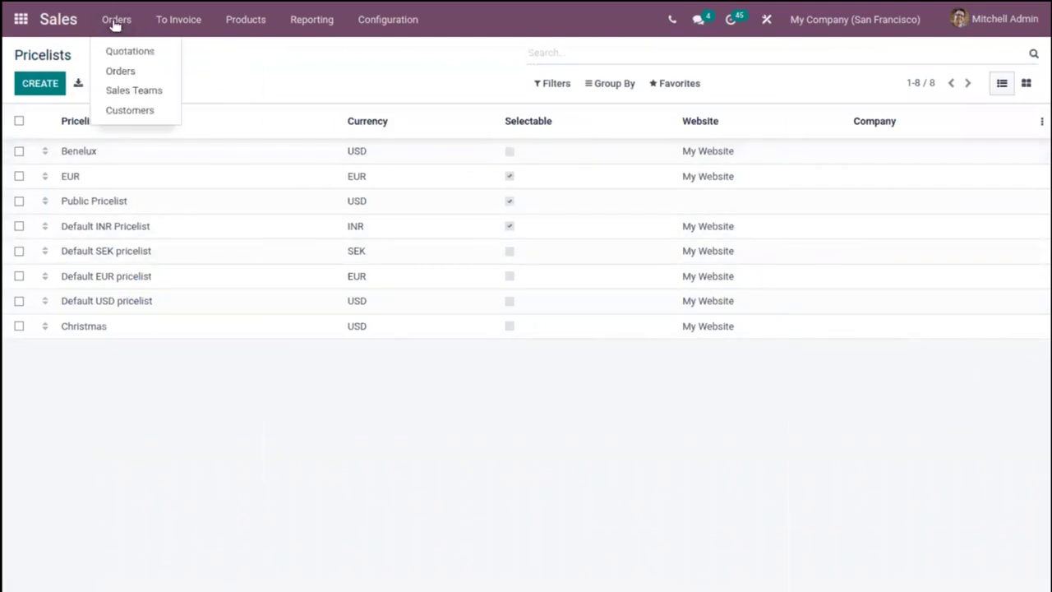
{"action": "left_click", "coordinate": [142, 113]}
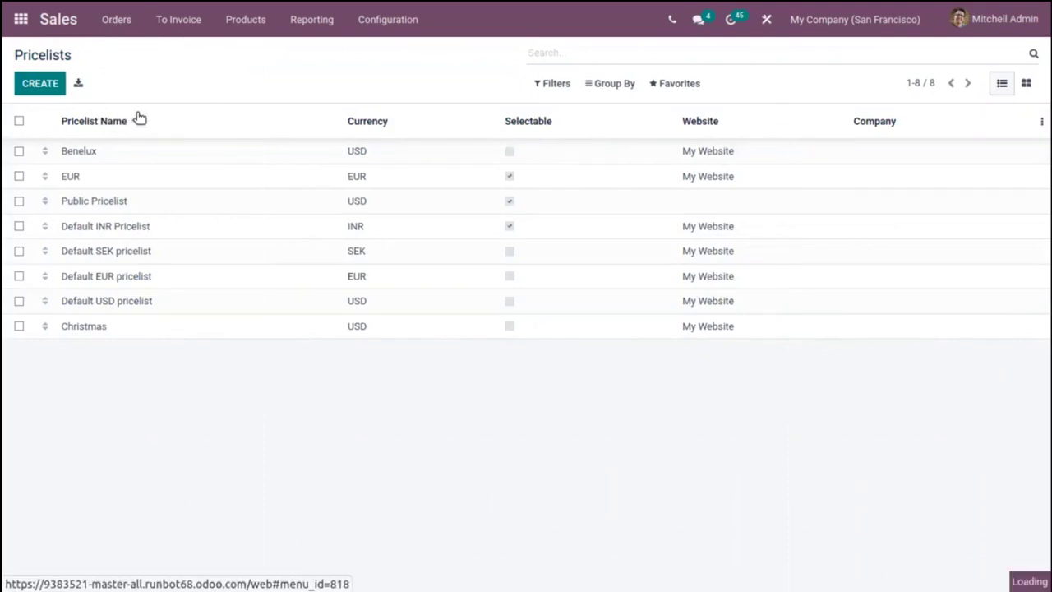
{"action": "left_click", "coordinate": [199, 140]}
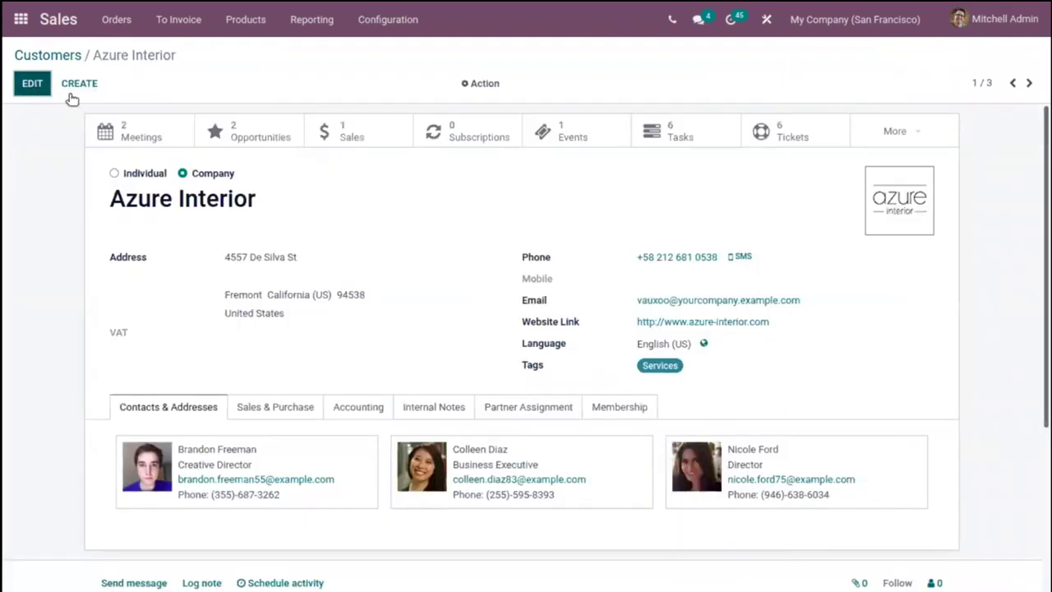
Set Azure Interior's sales pricelist to Default INR Pricelist (INR) and save the customer record
{"action": "left_click", "coordinate": [32, 83]}
{"action": "scroll", "coordinate": [197, 313], "scroll_direction": "down", "scroll_amount": 1}
{"action": "left_click", "coordinate": [282, 334]}
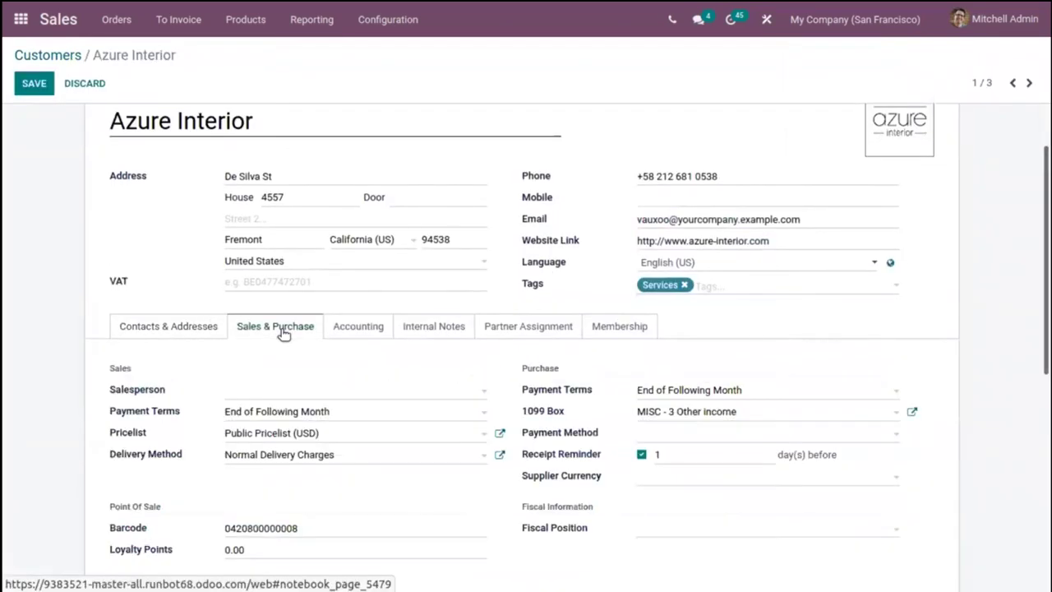
{"action": "scroll", "coordinate": [323, 419], "scroll_direction": "down", "scroll_amount": 1}
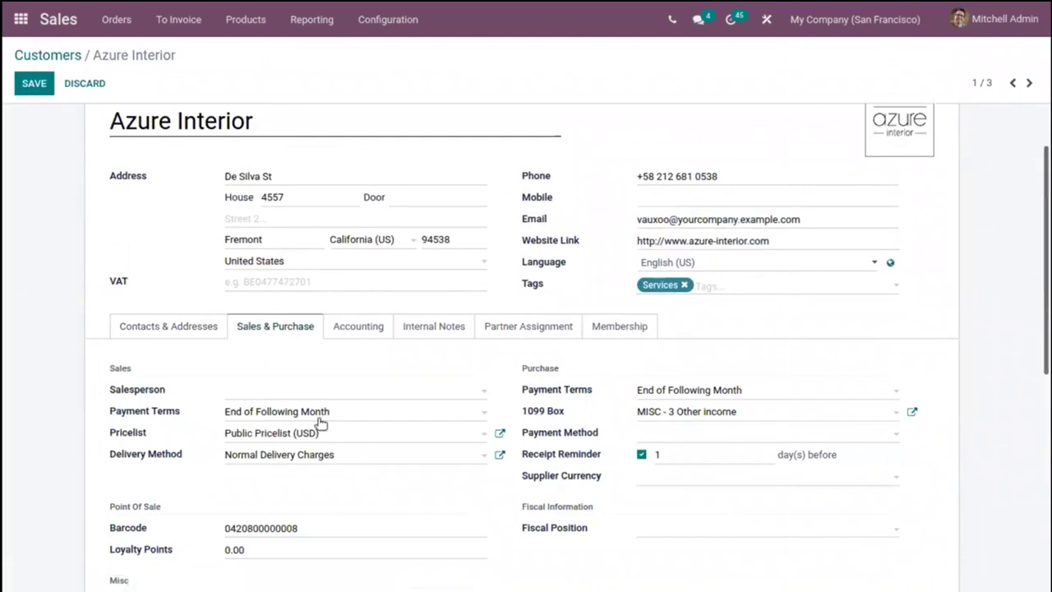
{"action": "scroll", "coordinate": [317, 441], "scroll_direction": "down", "scroll_amount": 1}
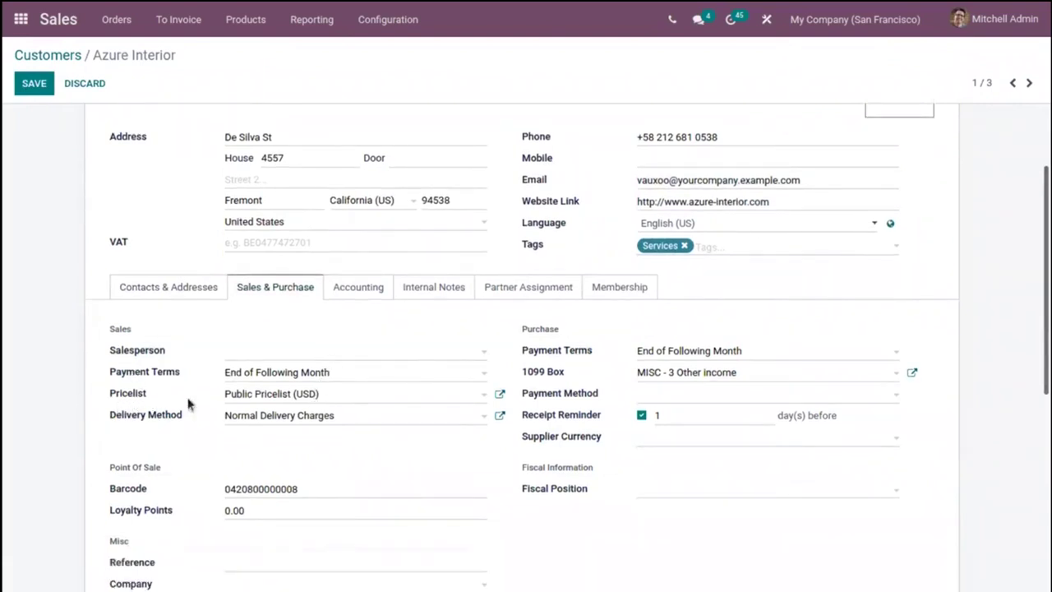
{"action": "left_click", "coordinate": [263, 398]}
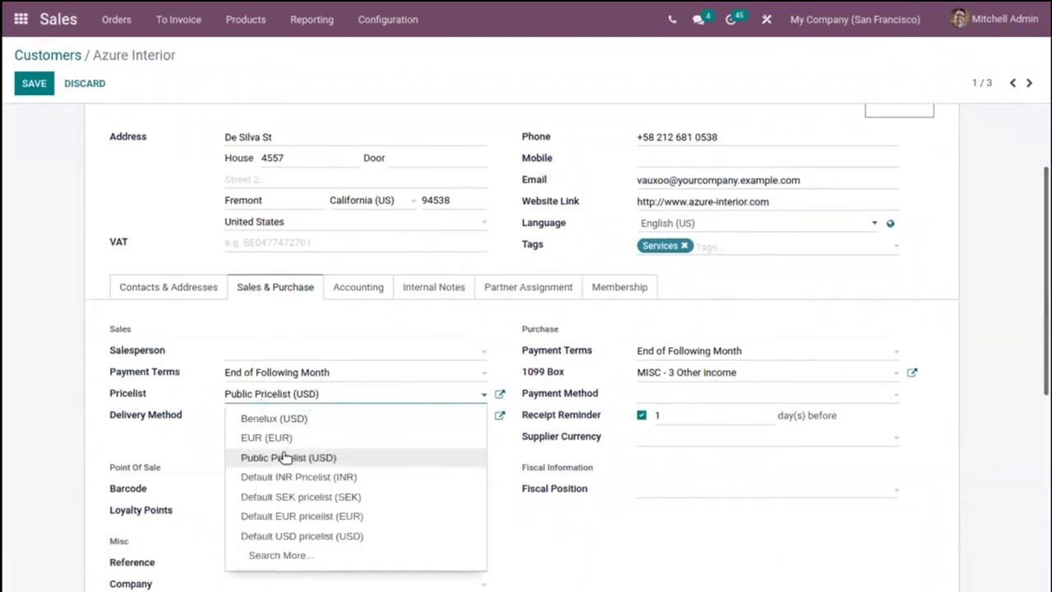
{"action": "left_click", "coordinate": [305, 479]}
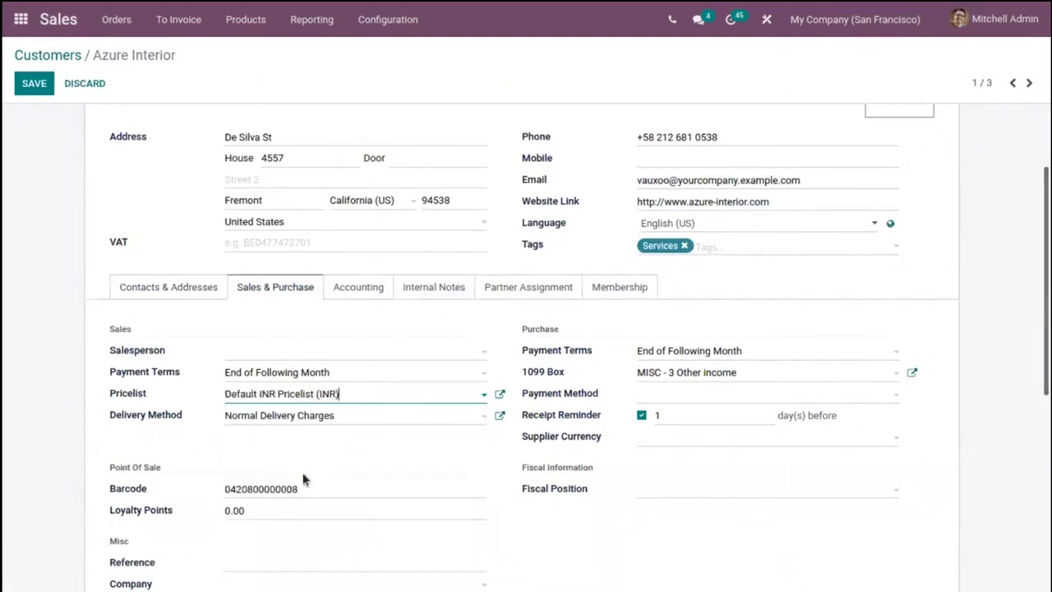
{"action": "scroll", "coordinate": [378, 427], "scroll_direction": "up", "scroll_amount": 2}
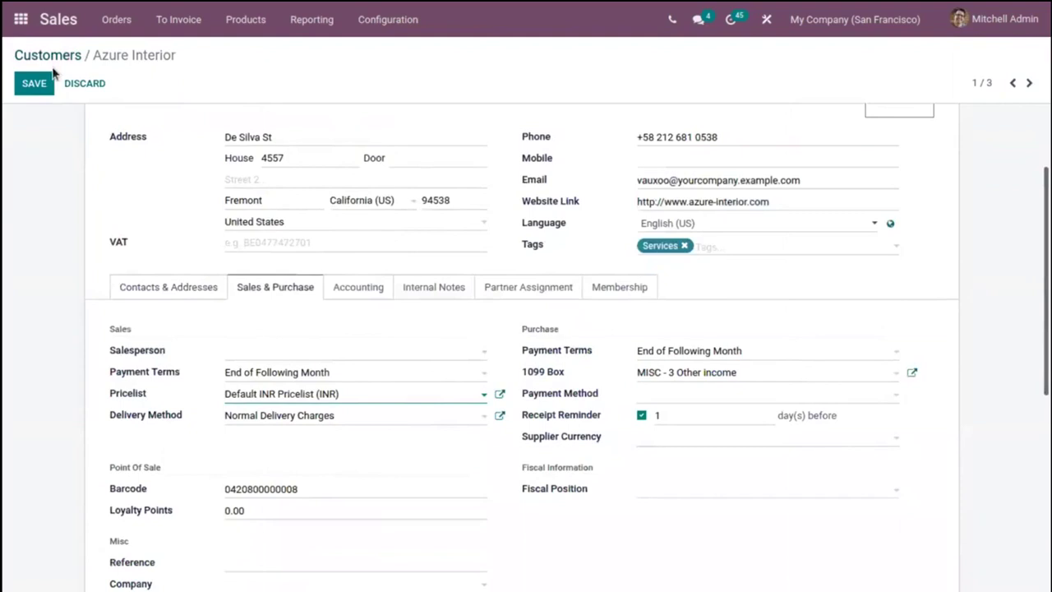
{"action": "left_click", "coordinate": [34, 85]}
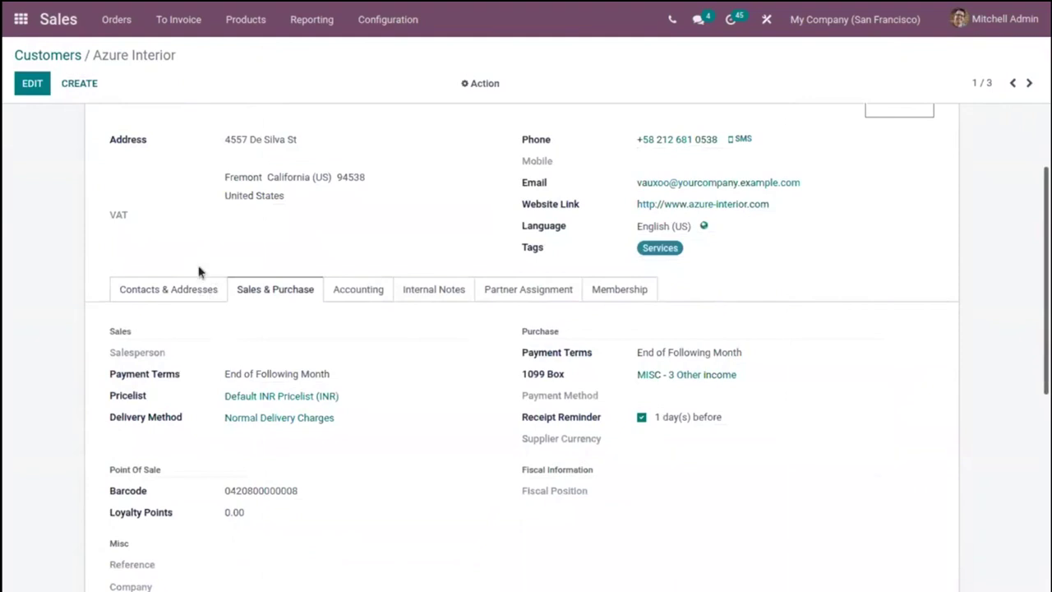
Leave the customer record and create a new quotation for the customer Azure Interior
{"action": "left_click", "coordinate": [65, 55]}
{"action": "left_click", "coordinate": [112, 23]}
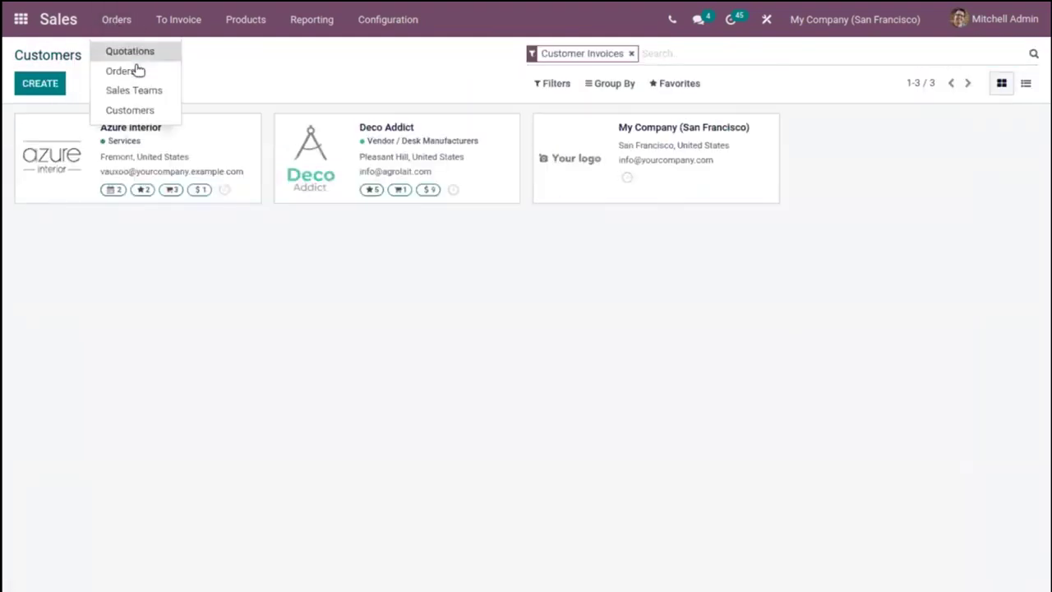
{"action": "left_click", "coordinate": [129, 53]}
{"action": "left_click", "coordinate": [41, 83]}
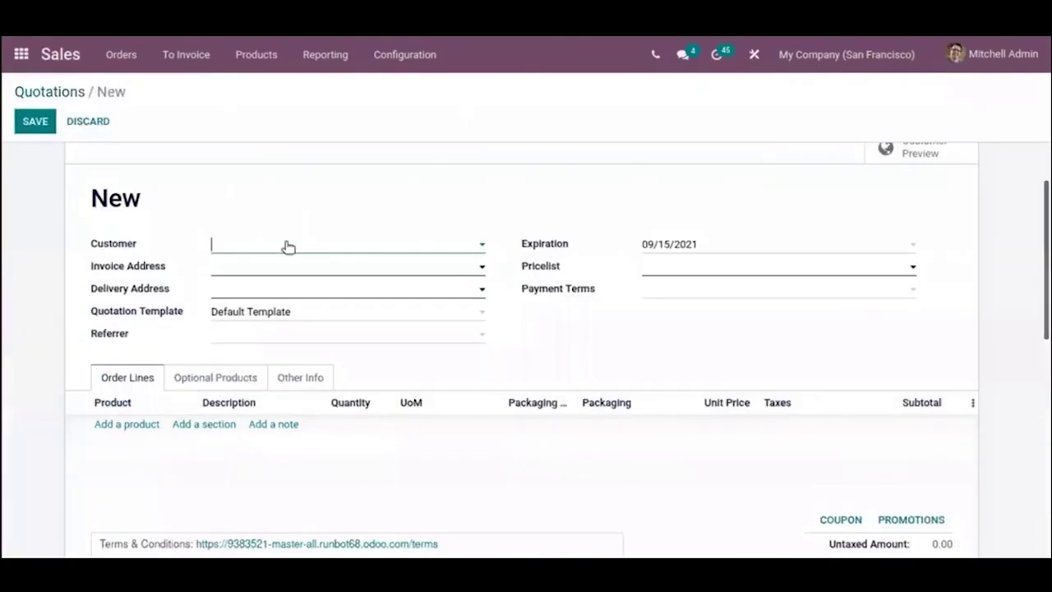
{"action": "left_click", "coordinate": [288, 245]}
{"action": "left_click", "coordinate": [303, 291]}
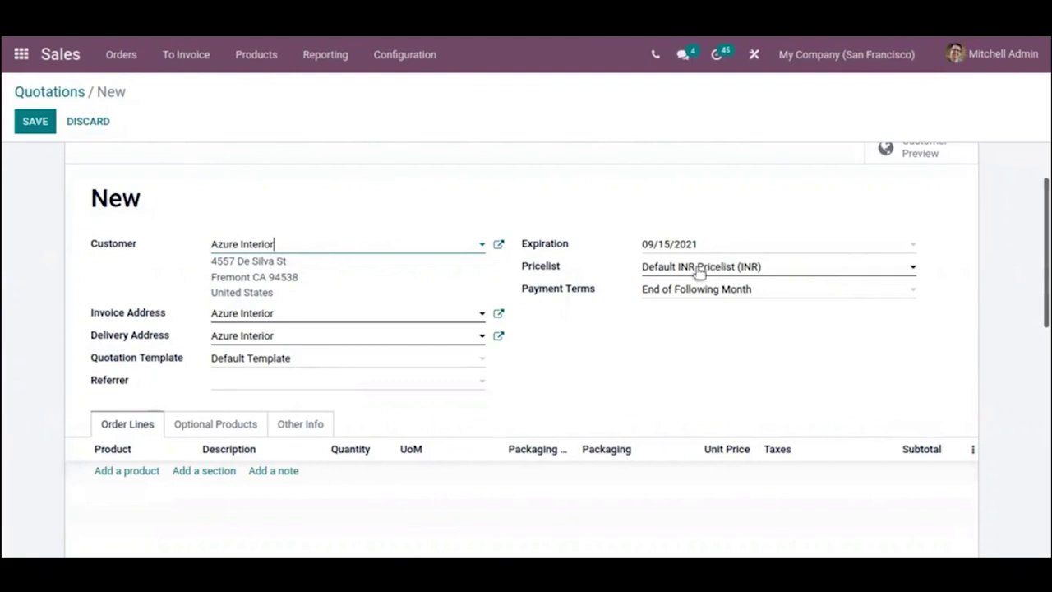
Add the product [FURN_6666] ArmChair as an order line with its pricelist price and save the quotation
{"action": "left_click", "coordinate": [125, 471]}
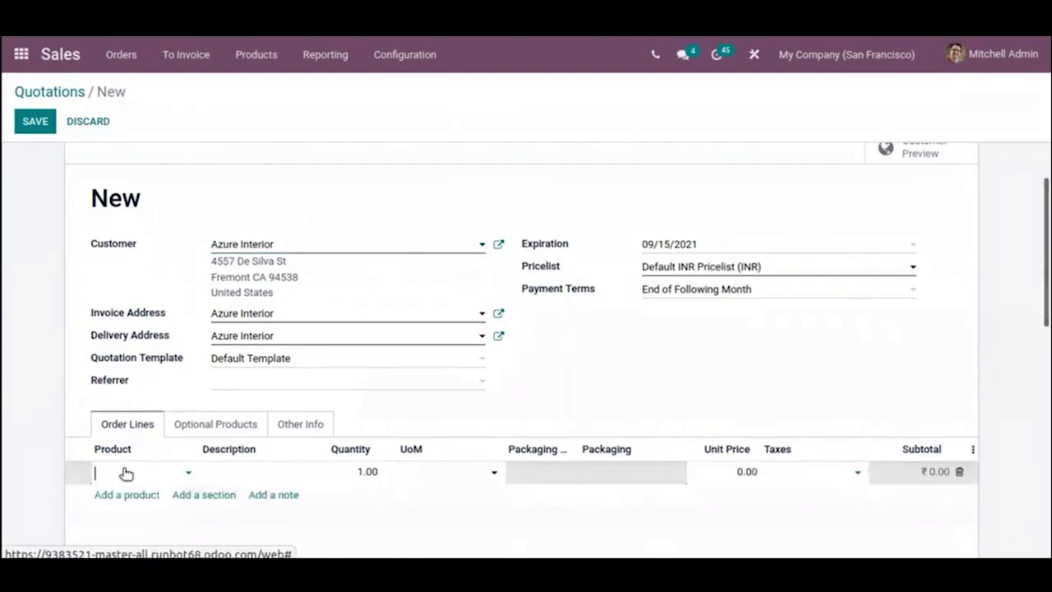
{"action": "type", "text": "ar"}
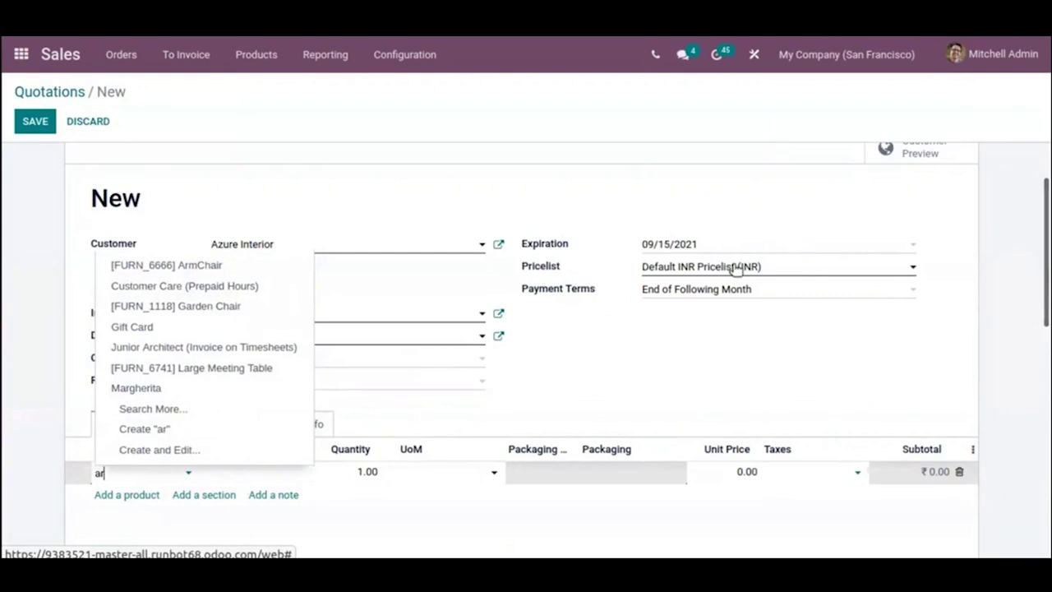
{"action": "left_click", "coordinate": [223, 264]}
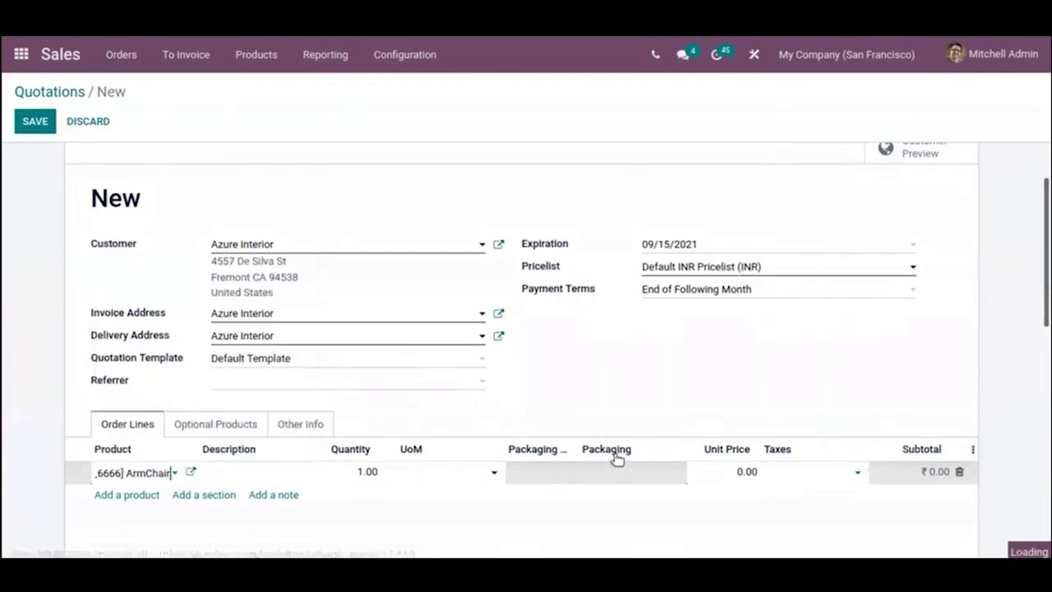
{"action": "scroll", "coordinate": [716, 370], "scroll_direction": "down", "scroll_amount": 3}
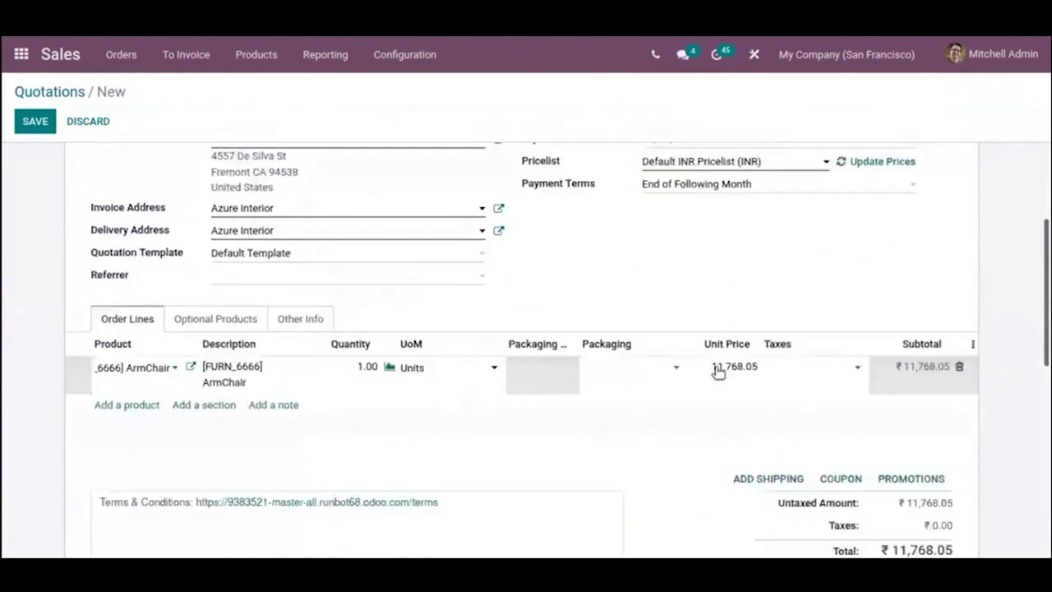
{"action": "scroll", "coordinate": [711, 321], "scroll_direction": "up", "scroll_amount": 3}
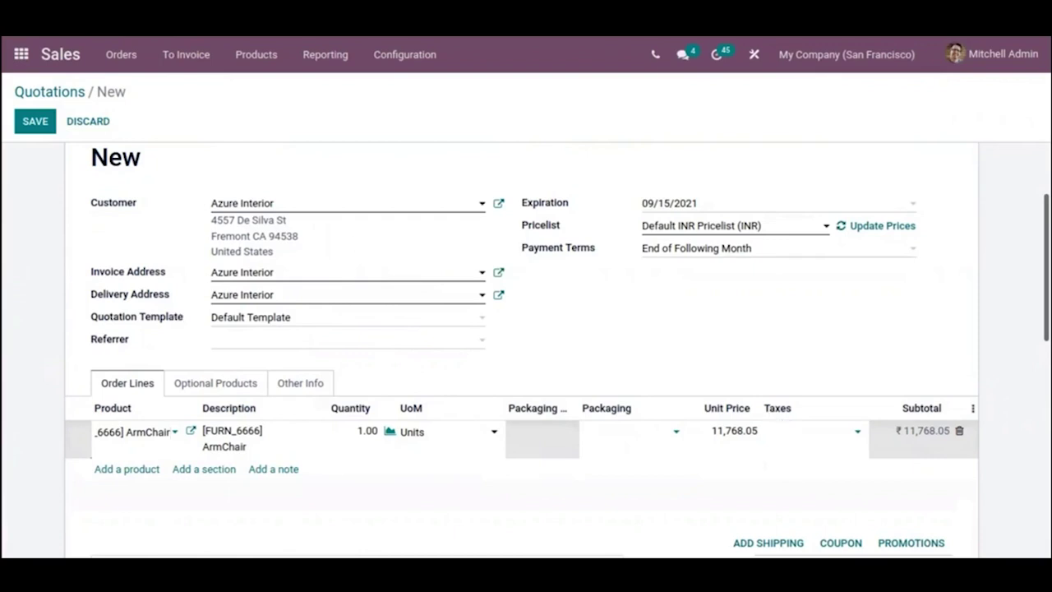
{"action": "left_click", "coordinate": [37, 121]}
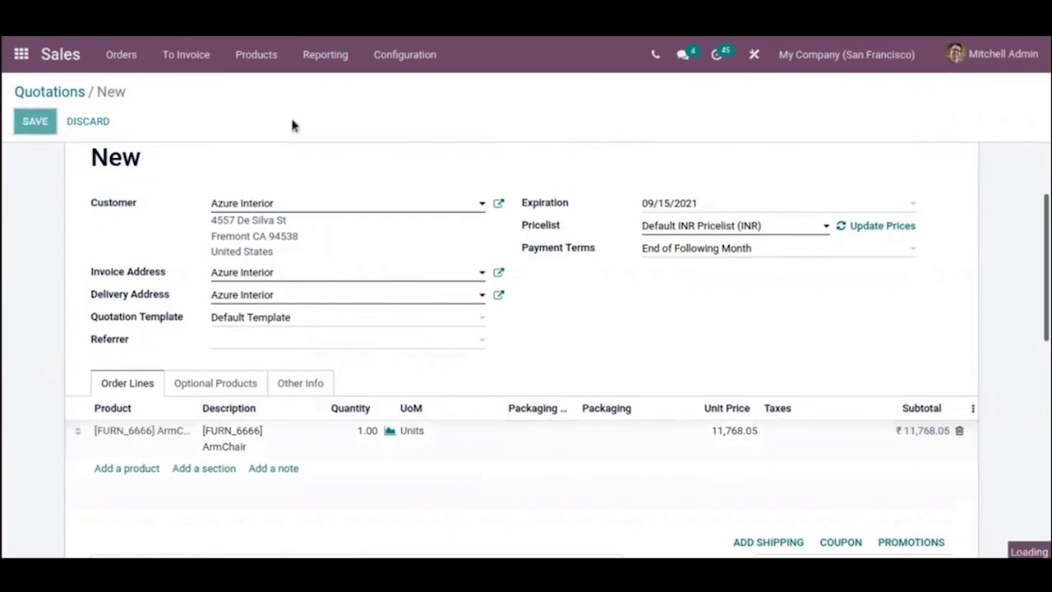
Open the Sales settings and search for the currency options with "curr"
{"action": "left_click", "coordinate": [391, 55]}
{"action": "left_click", "coordinate": [414, 84]}
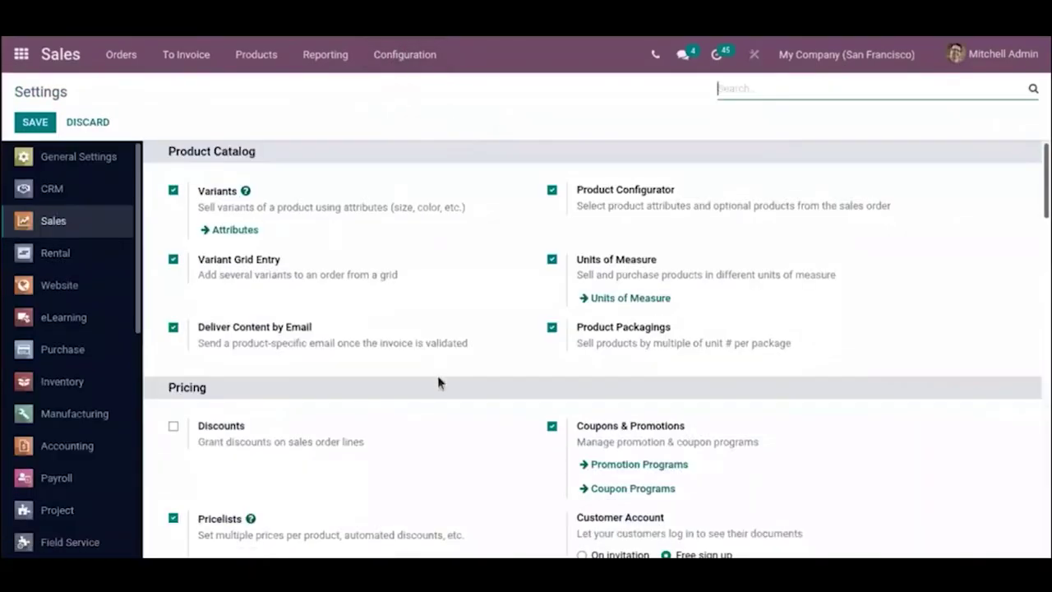
{"action": "scroll", "coordinate": [438, 375], "scroll_direction": "down", "scroll_amount": 1}
{"action": "scroll", "coordinate": [746, 104], "scroll_direction": "up", "scroll_amount": 1}
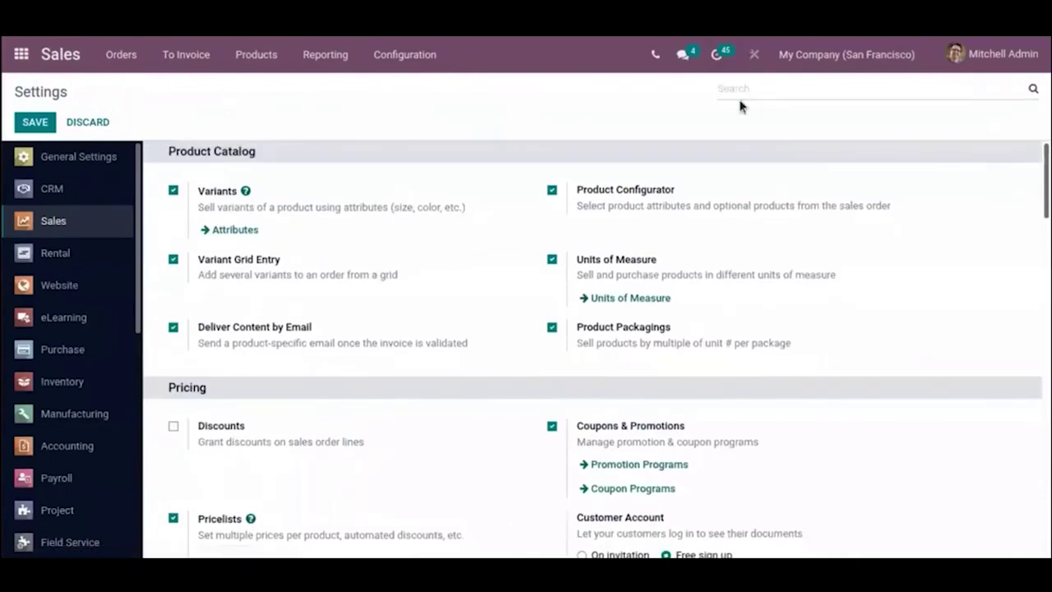
{"action": "left_click", "coordinate": [730, 83]}
{"action": "type", "text": "disc"}
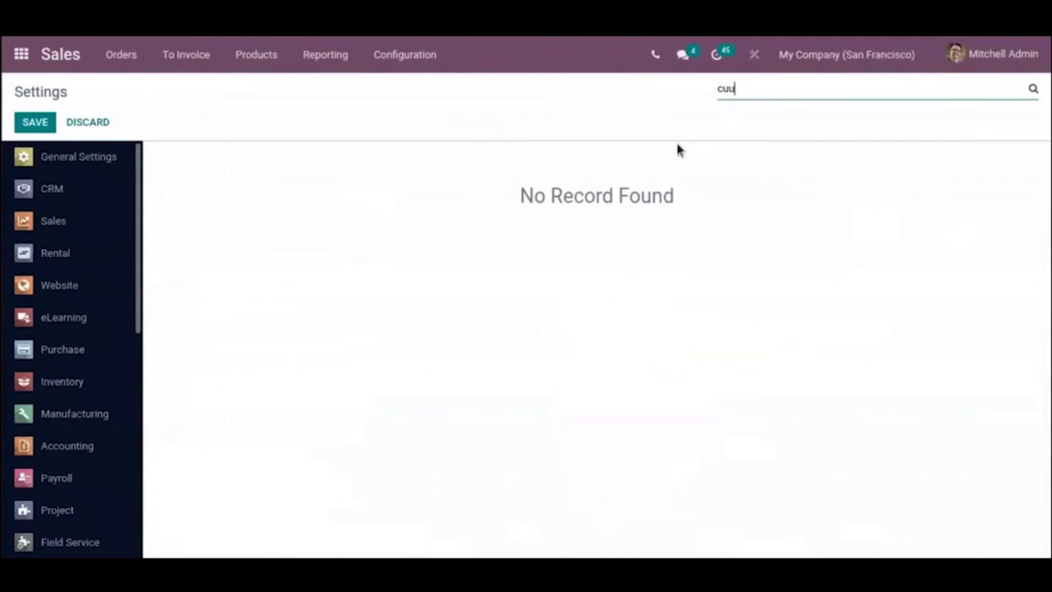
{"action": "key", "text": "BackSpace"}
{"action": "type", "text": "rr"}
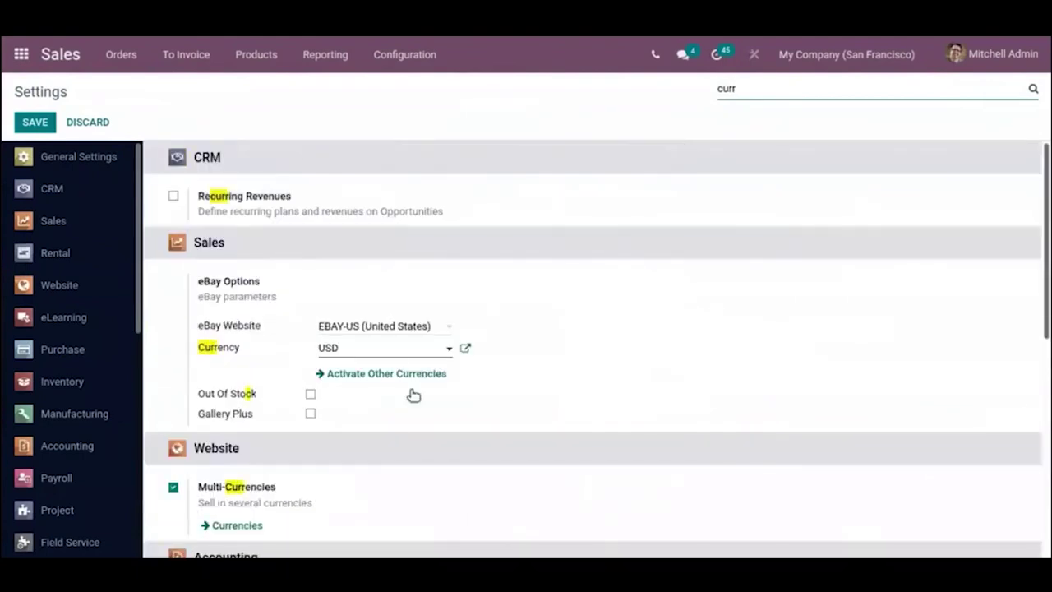
Look through the currency options and open the Currencies list of the website's Multi-Currencies setting
{"action": "scroll", "coordinate": [396, 419], "scroll_direction": "down", "scroll_amount": 2}
{"action": "scroll", "coordinate": [402, 509], "scroll_direction": "up", "scroll_amount": 3}
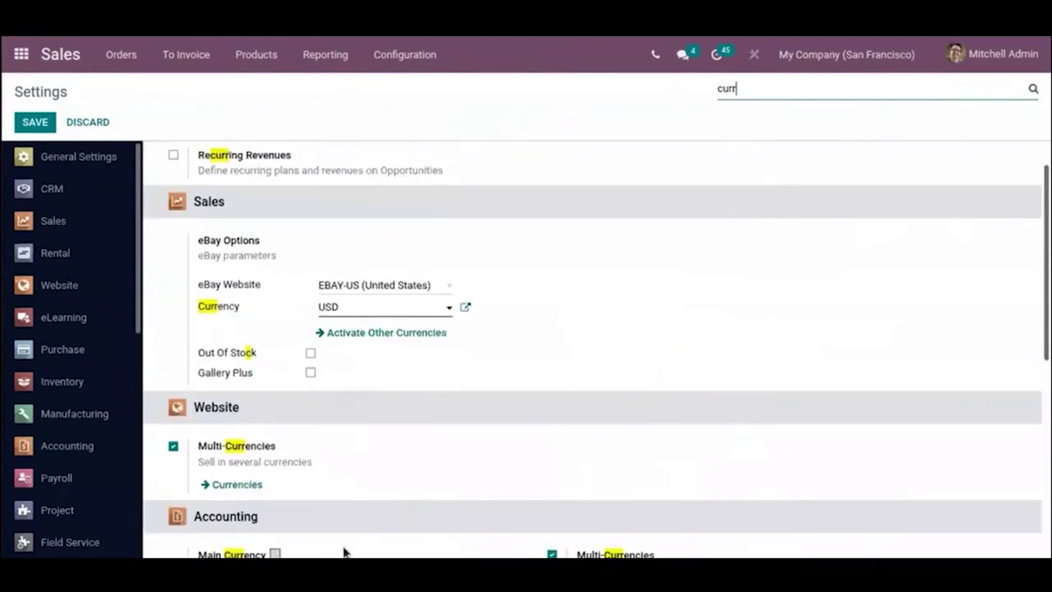
{"action": "scroll", "coordinate": [345, 554], "scroll_direction": "down", "scroll_amount": 1}
{"action": "scroll", "coordinate": [349, 552], "scroll_direction": "down", "scroll_amount": 2}
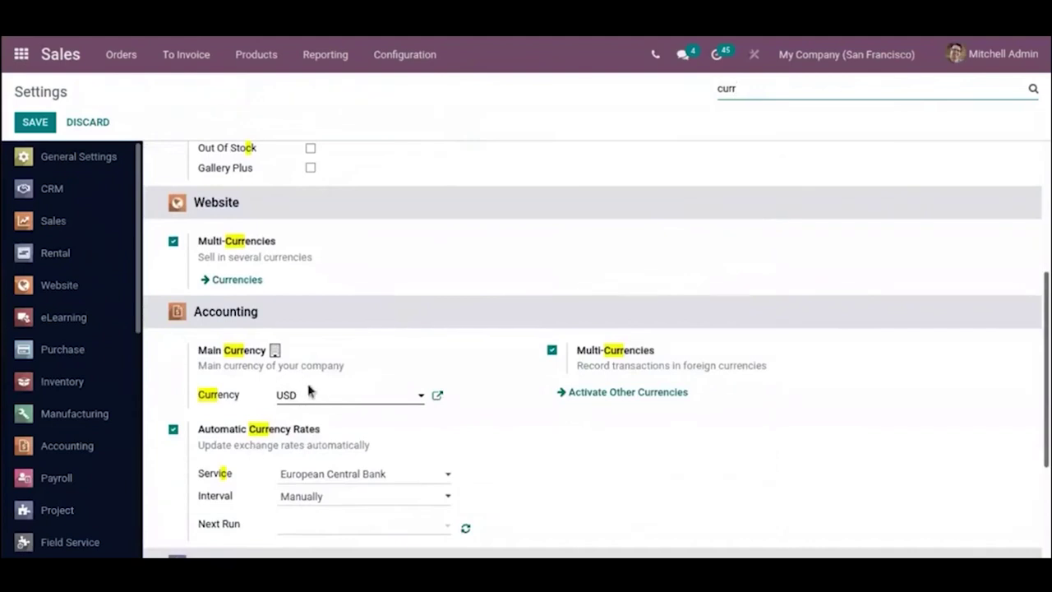
{"action": "scroll", "coordinate": [321, 397], "scroll_direction": "up", "scroll_amount": 3}
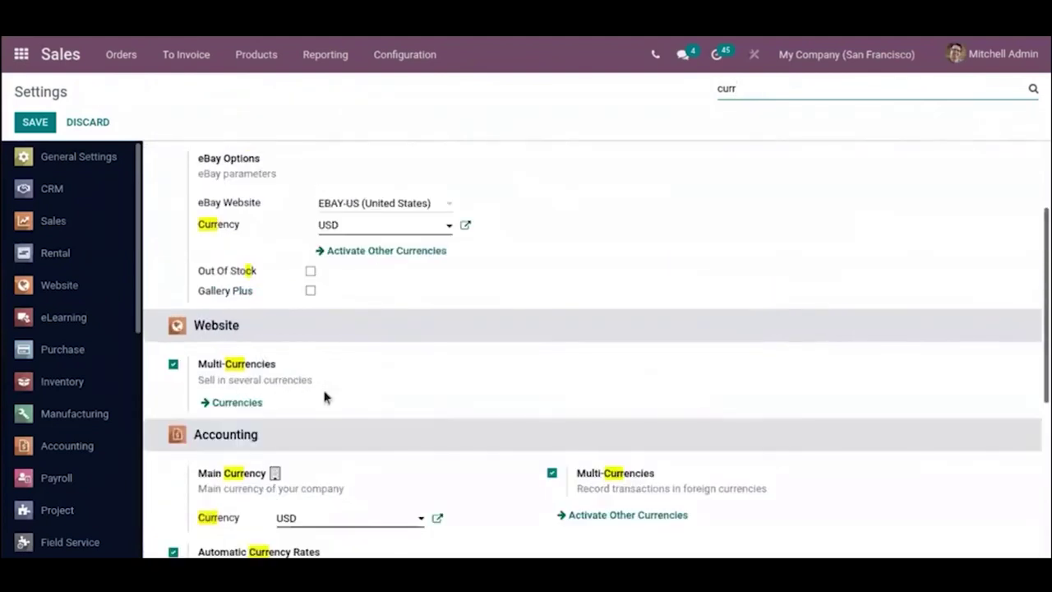
{"action": "left_click", "coordinate": [248, 403]}
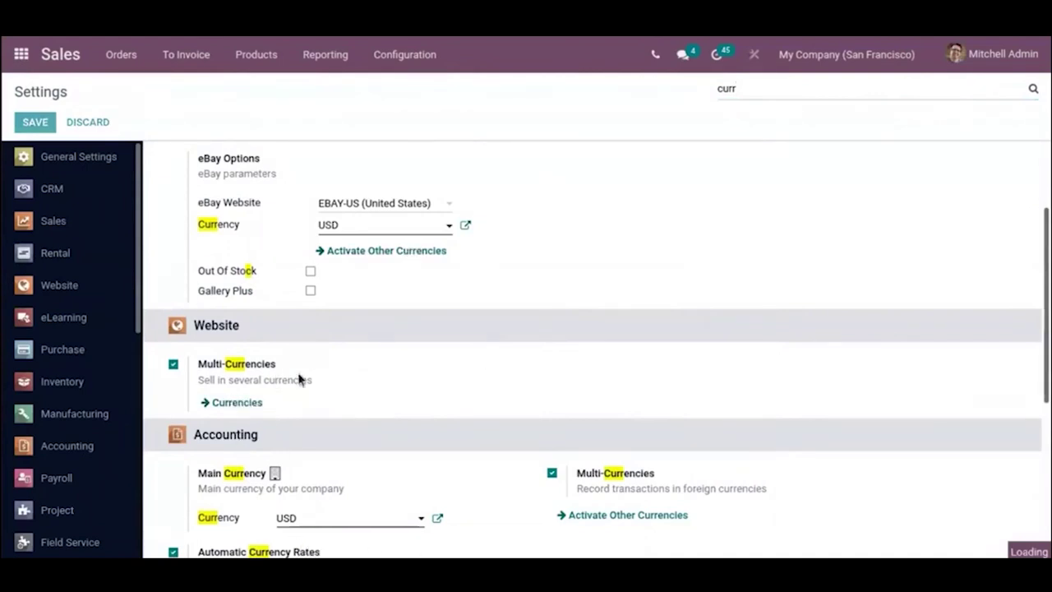
{"action": "left_click", "coordinate": [235, 403]}
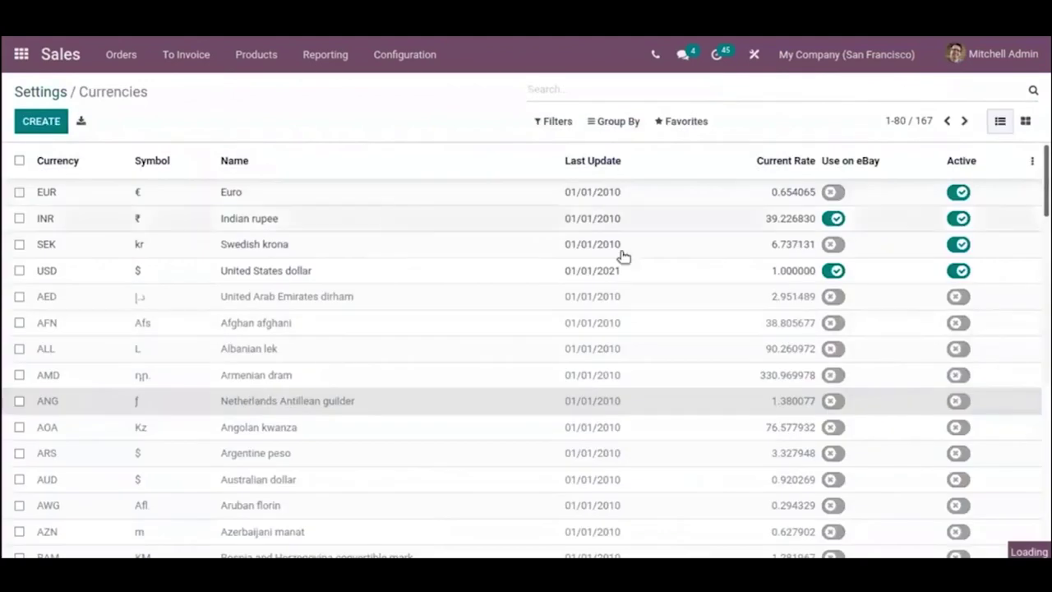
{"action": "left_click", "coordinate": [129, 96]}
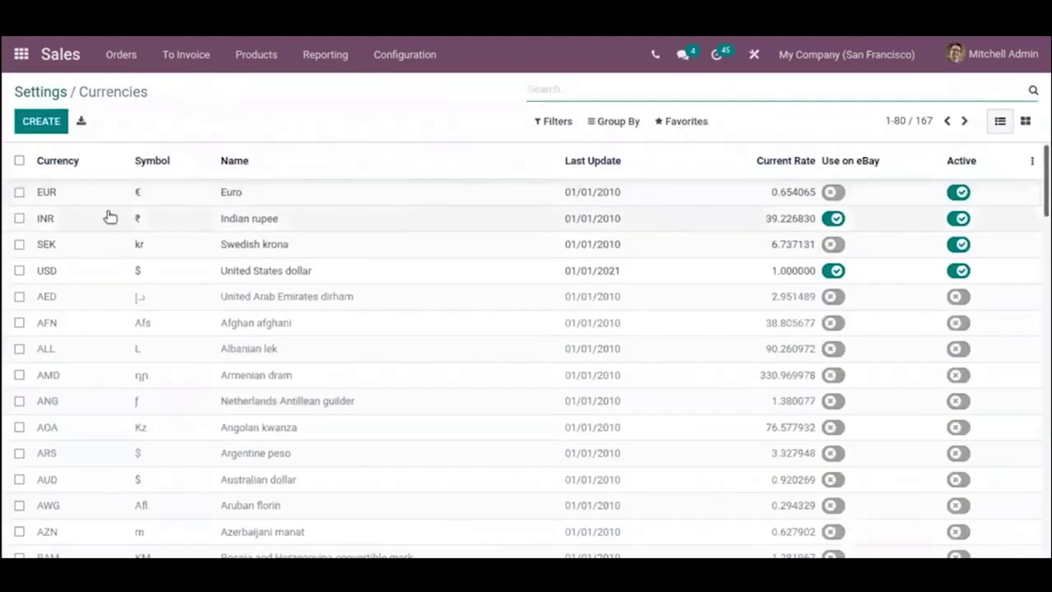
Open the INR currency record and copy its Unit per USD rate
{"action": "left_click", "coordinate": [765, 218]}
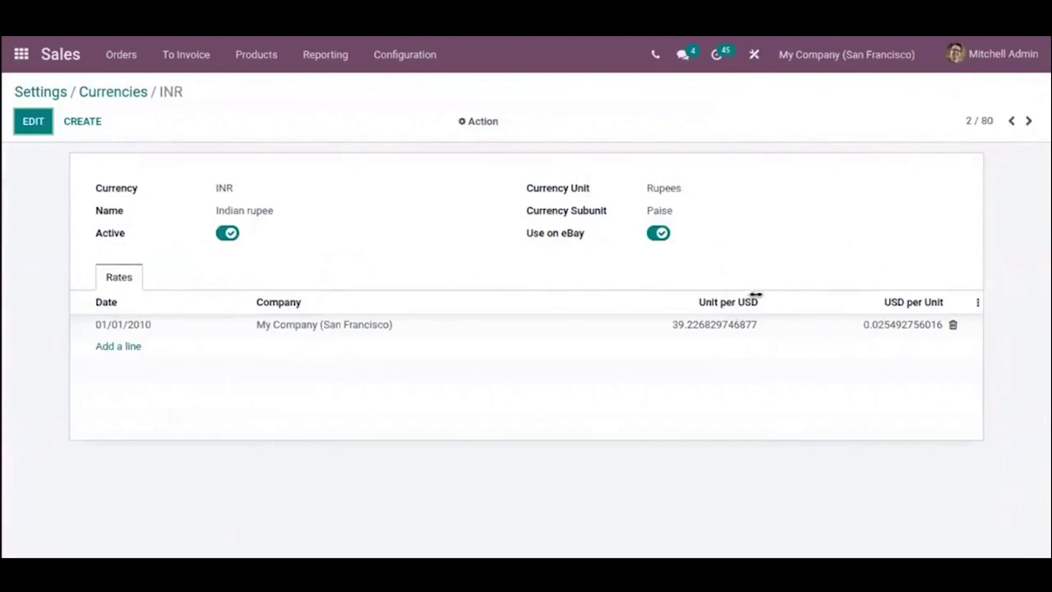
{"action": "left_click_drag", "start_coordinate": [670, 328], "coordinate": [756, 324]}
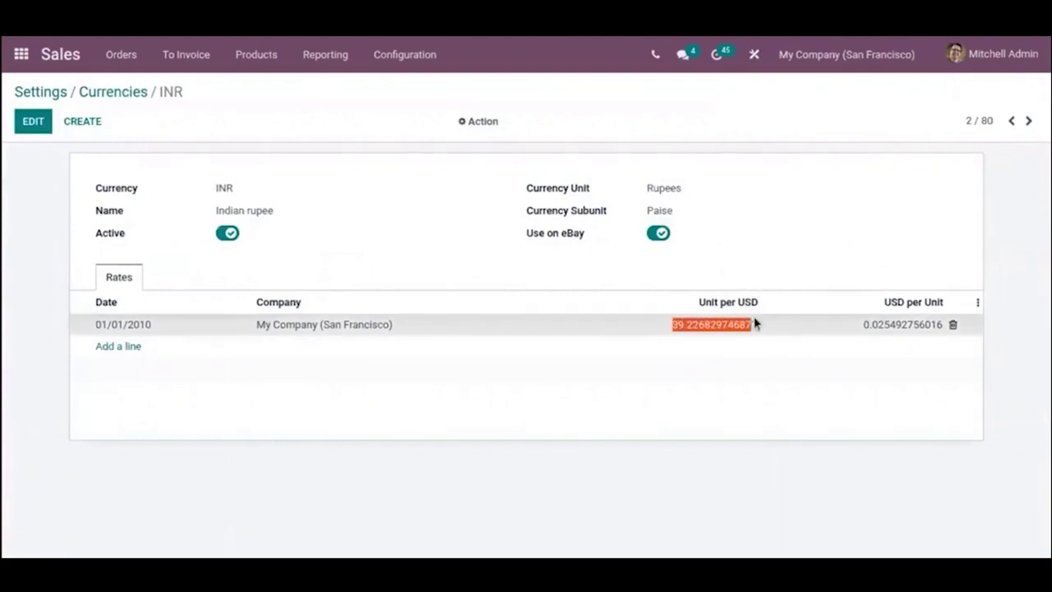
{"action": "right_click", "coordinate": [730, 323]}
{"action": "left_click", "coordinate": [756, 331]}
{"action": "left_click", "coordinate": [328, 416]}
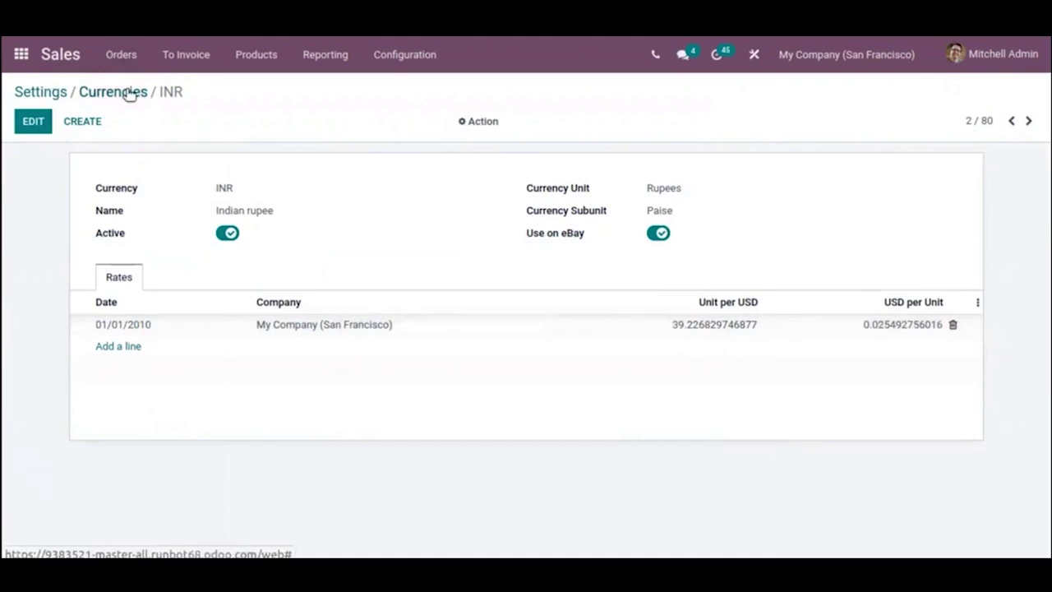
Return to the quotations and open Azure Interior's quotation S00062 at its ArmChair order line
{"action": "left_click", "coordinate": [164, 56]}
{"action": "left_click", "coordinate": [131, 88]}
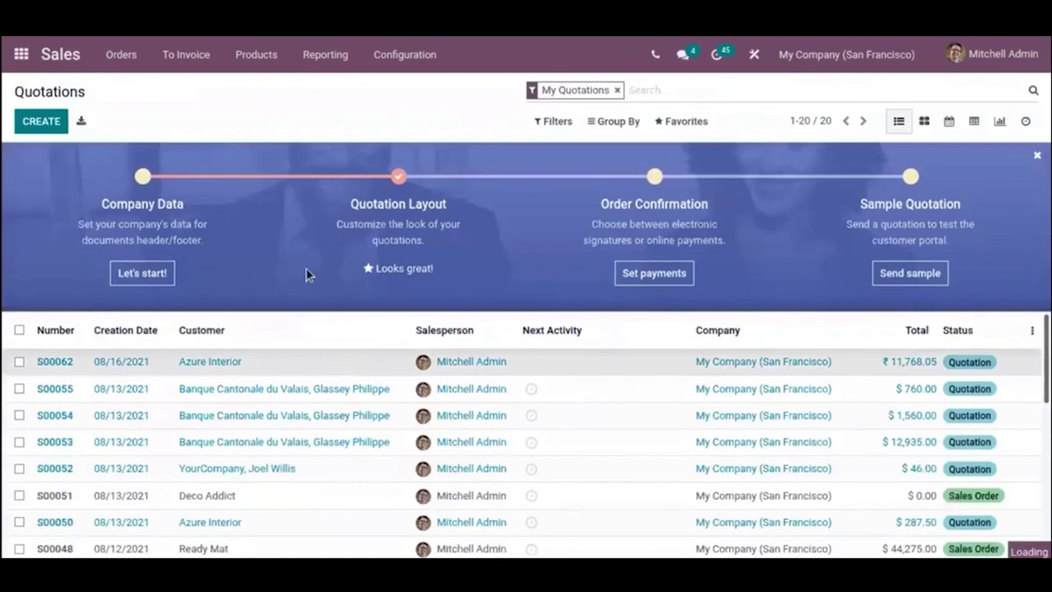
{"action": "scroll", "coordinate": [422, 321], "scroll_direction": "down", "scroll_amount": 2}
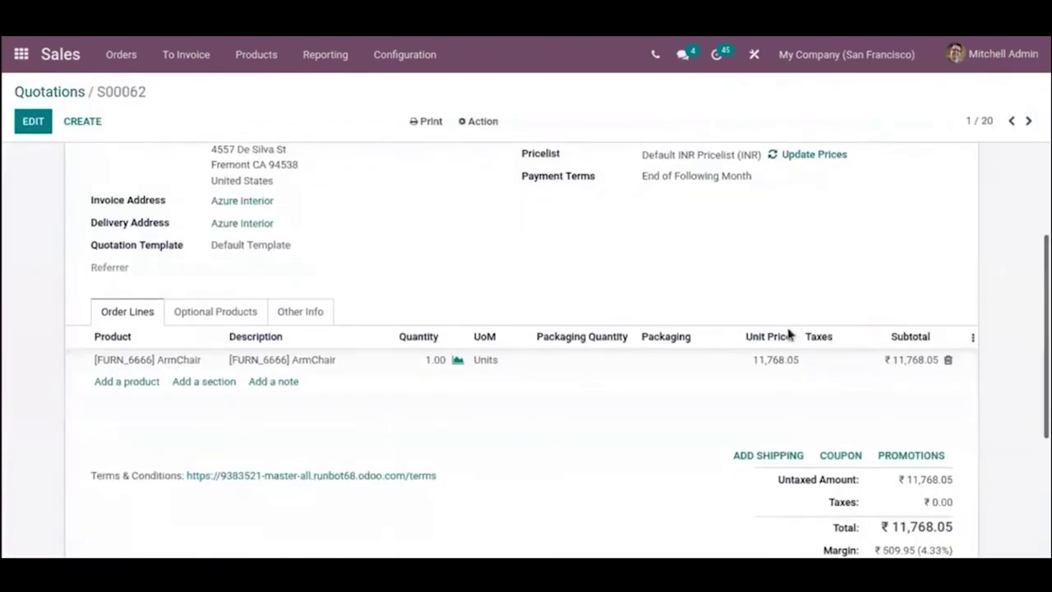
Find and launch the desktop Calculator over the open quotation
{"action": "key", "text": "super"}
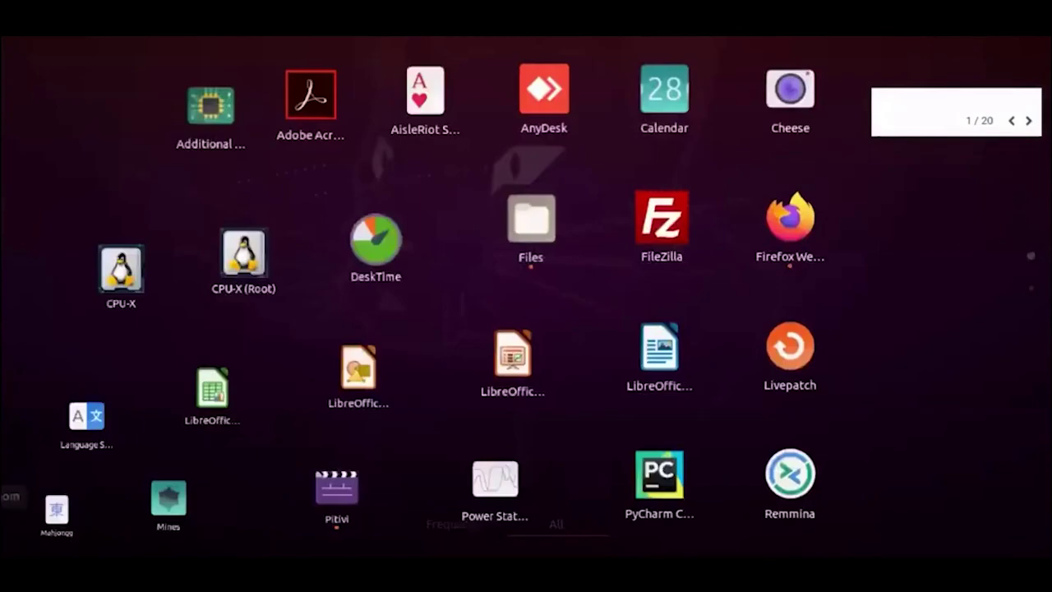
{"action": "type", "text": "ca"}
{"action": "left_click", "coordinate": [319, 70]}
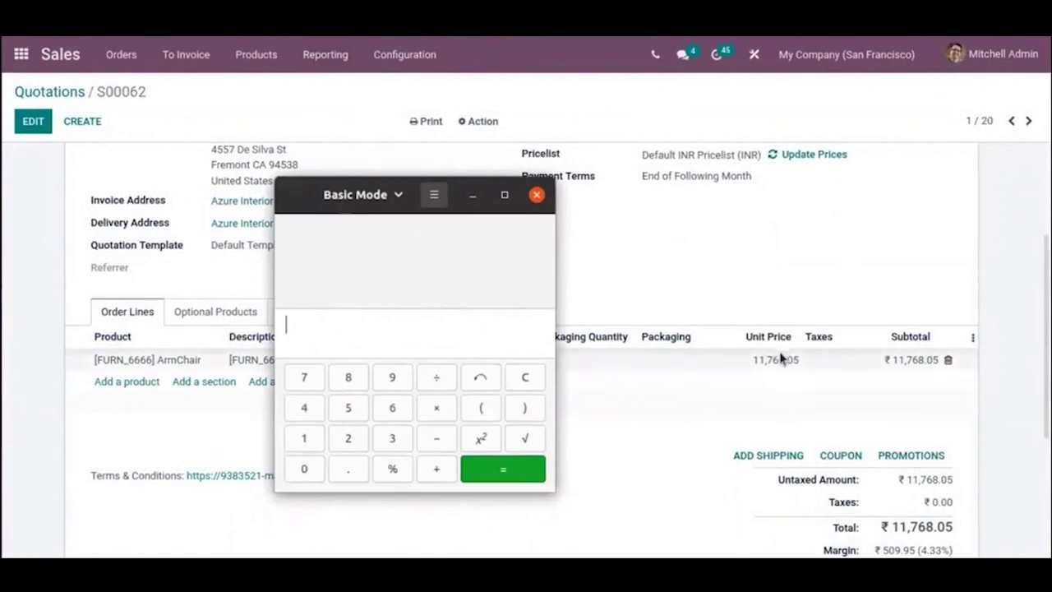
{"action": "left_click", "coordinate": [303, 434]}
{"action": "left_click", "coordinate": [303, 434]}
{"action": "left_click", "coordinate": [304, 377]}
{"action": "left_click", "coordinate": [349, 379]}
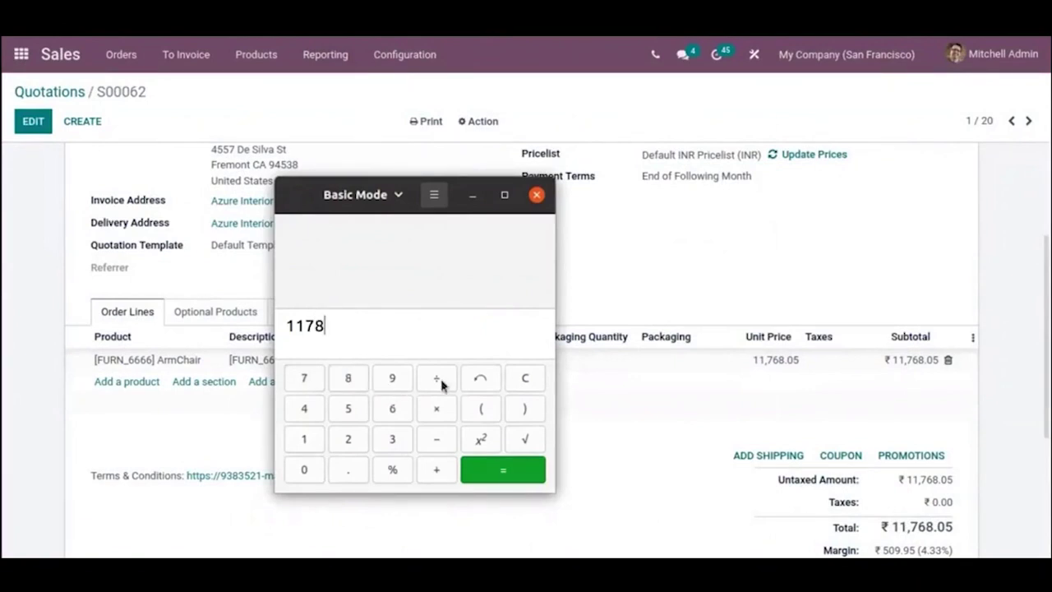
{"action": "left_click", "coordinate": [438, 409]}
{"action": "left_click", "coordinate": [526, 378]}
Divide the ArmChair price 11768.05 by the copied INR rate 39.226829746877 in the calculator
{"action": "double_click", "coordinate": [308, 438]}
{"action": "left_click", "coordinate": [305, 380]}
{"action": "left_click", "coordinate": [392, 409]}
{"action": "left_click", "coordinate": [349, 378]}
{"action": "left_click", "coordinate": [318, 470]}
{"action": "left_click", "coordinate": [348, 409]}
{"action": "left_click", "coordinate": [428, 379]}
{"action": "key", "text": "ctrl+v"}
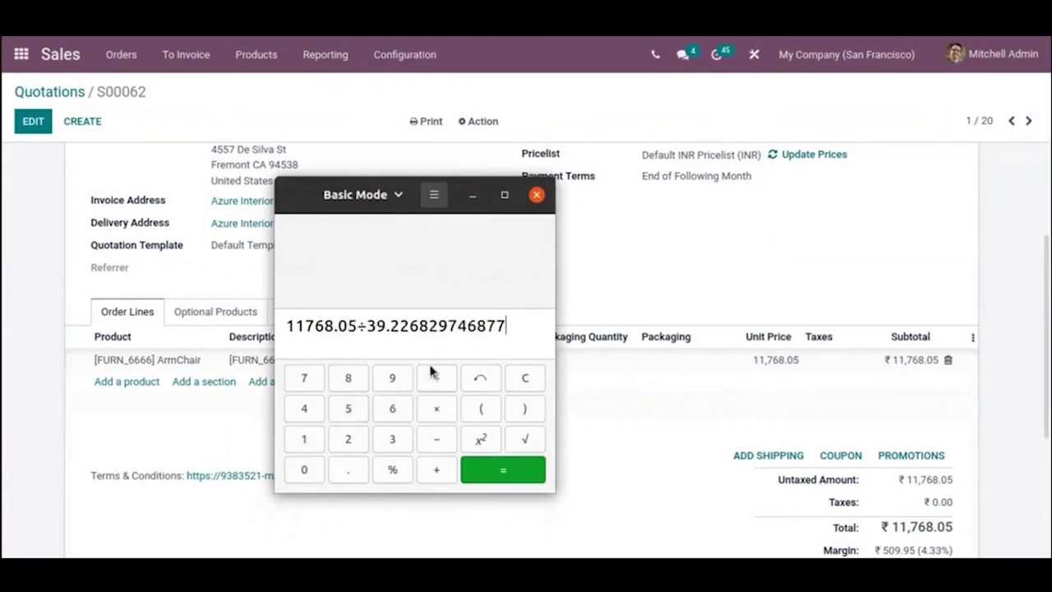
{"action": "left_click", "coordinate": [496, 470]}
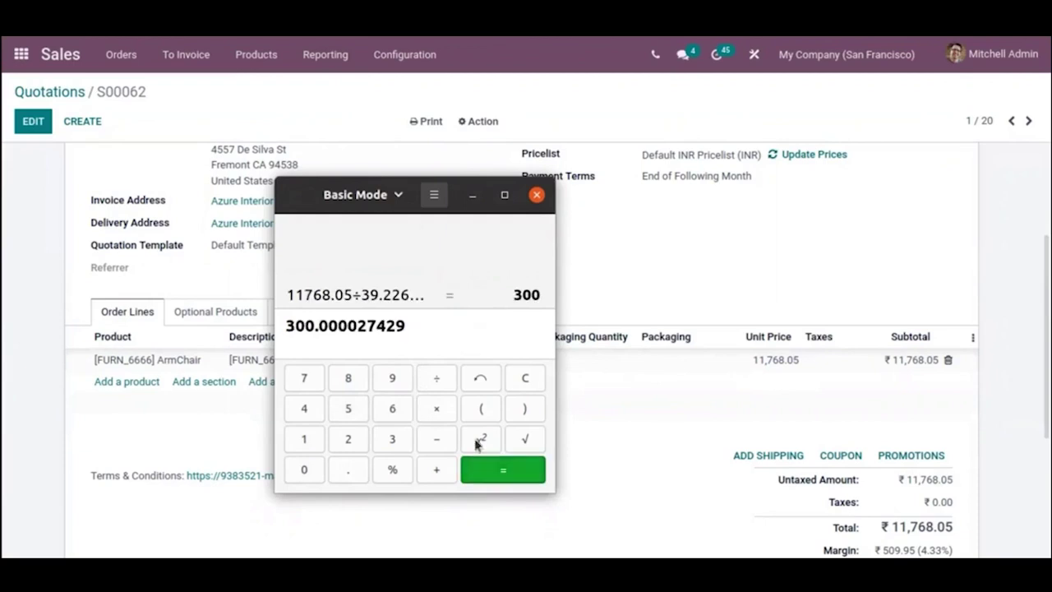
Highlight the division result to check it against the dollar price and close the calculator
{"action": "left_click_drag", "start_coordinate": [400, 325], "coordinate": [247, 326]}
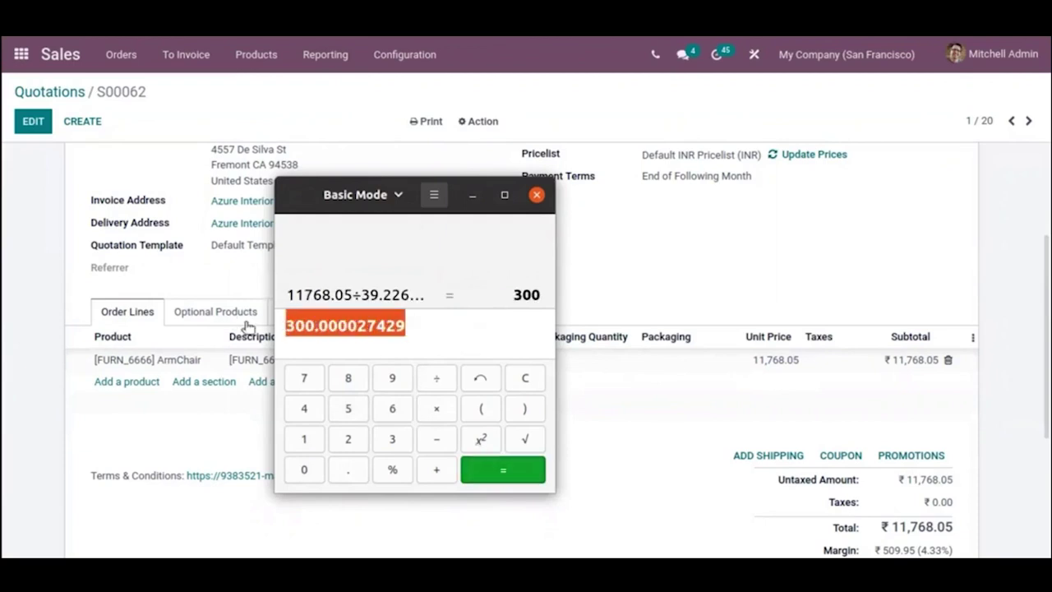
{"action": "left_click", "coordinate": [403, 327]}
{"action": "left_click_drag", "start_coordinate": [409, 326], "coordinate": [286, 325]}
{"action": "left_click", "coordinate": [470, 323]}
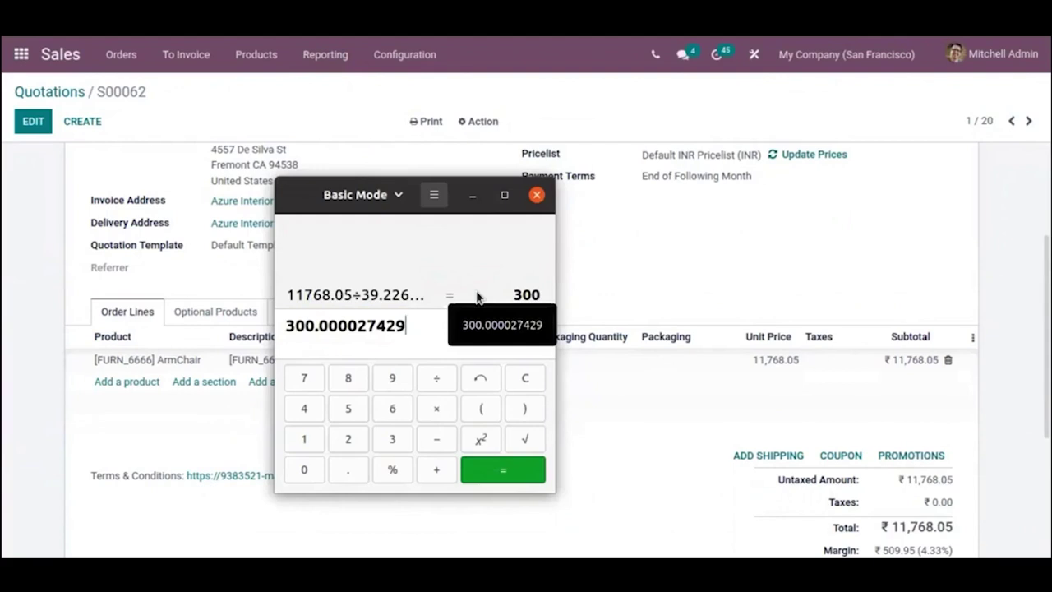
{"action": "left_click", "coordinate": [537, 195]}
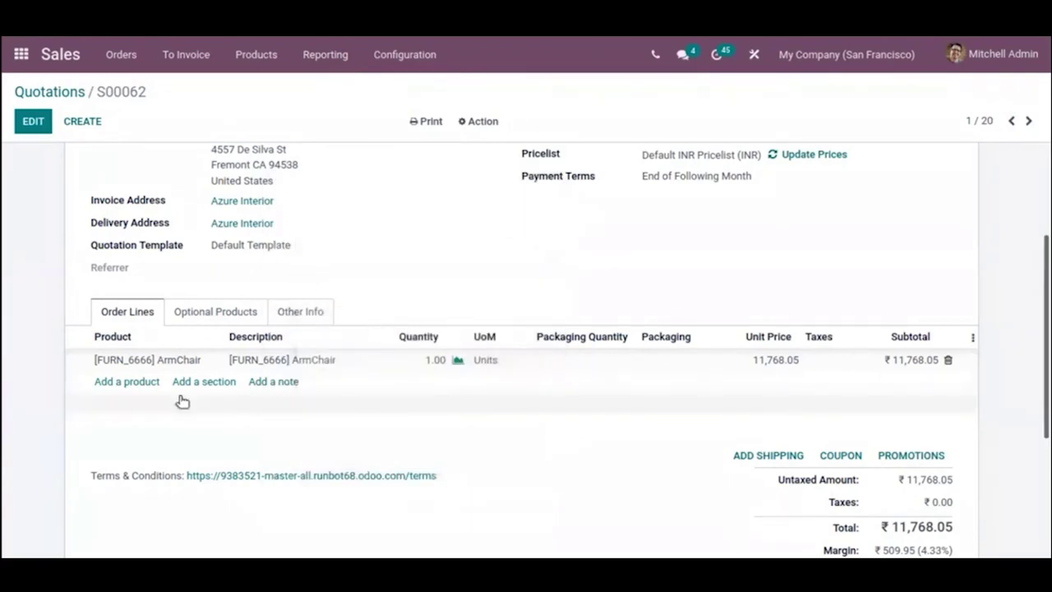
Open the ArmChair product record from the quotation's order line and examine its sales price
{"action": "left_click", "coordinate": [200, 359]}
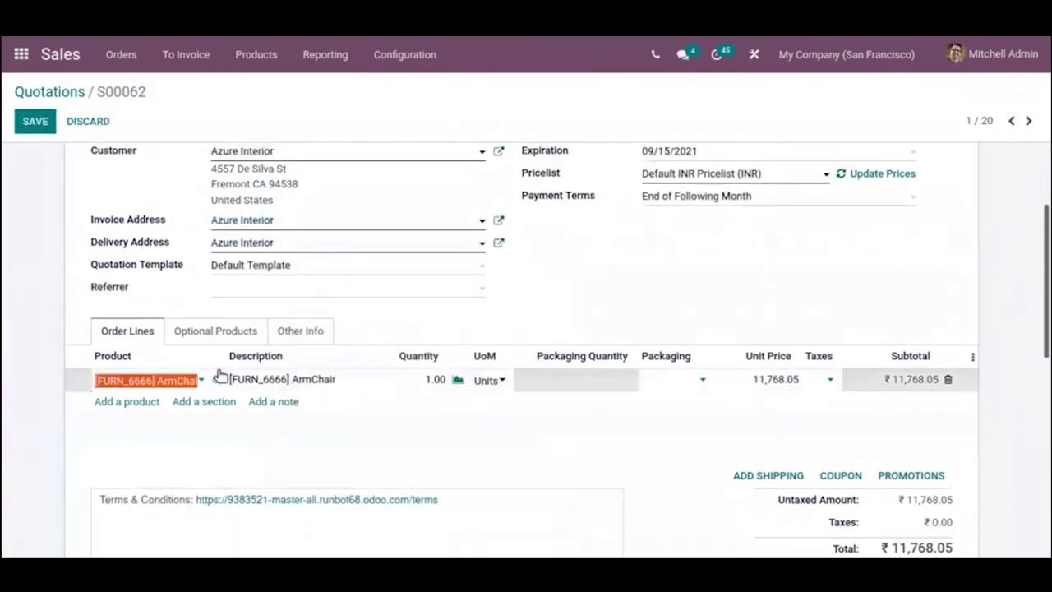
{"action": "left_click", "coordinate": [218, 377]}
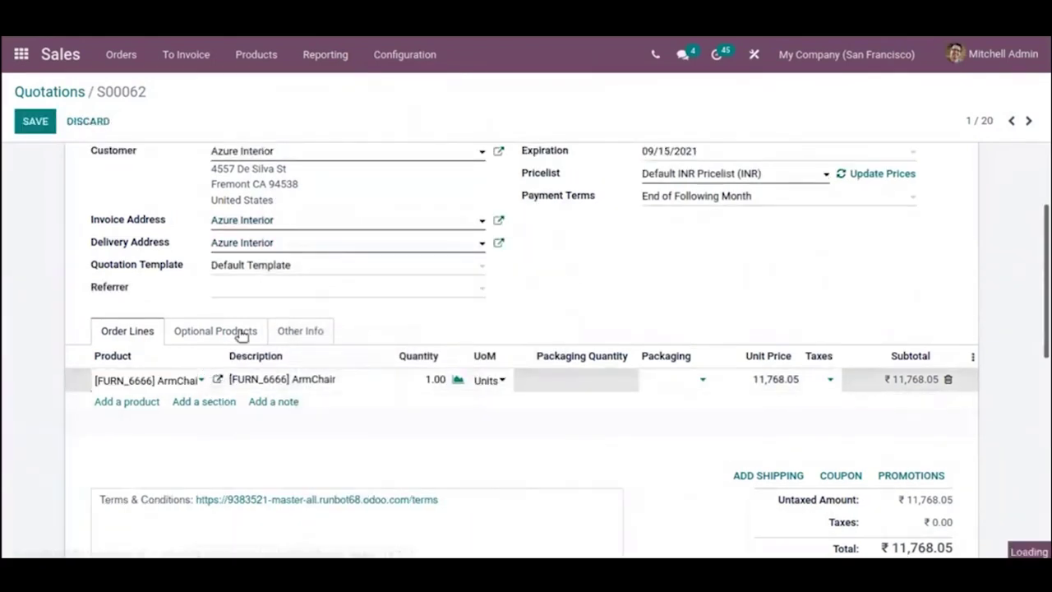
{"action": "scroll", "coordinate": [633, 372], "scroll_direction": "down", "scroll_amount": 3}
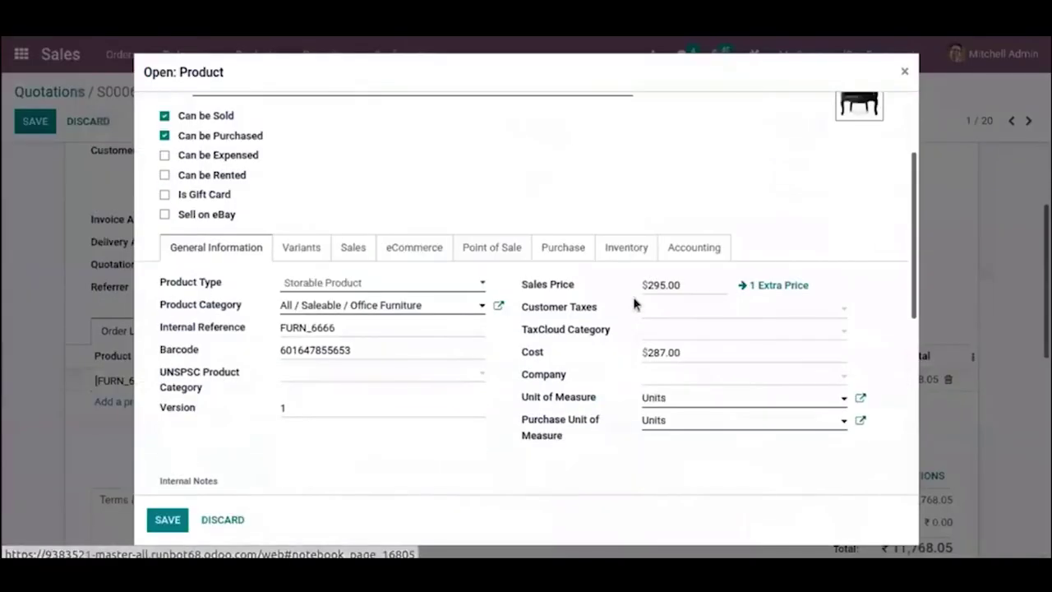
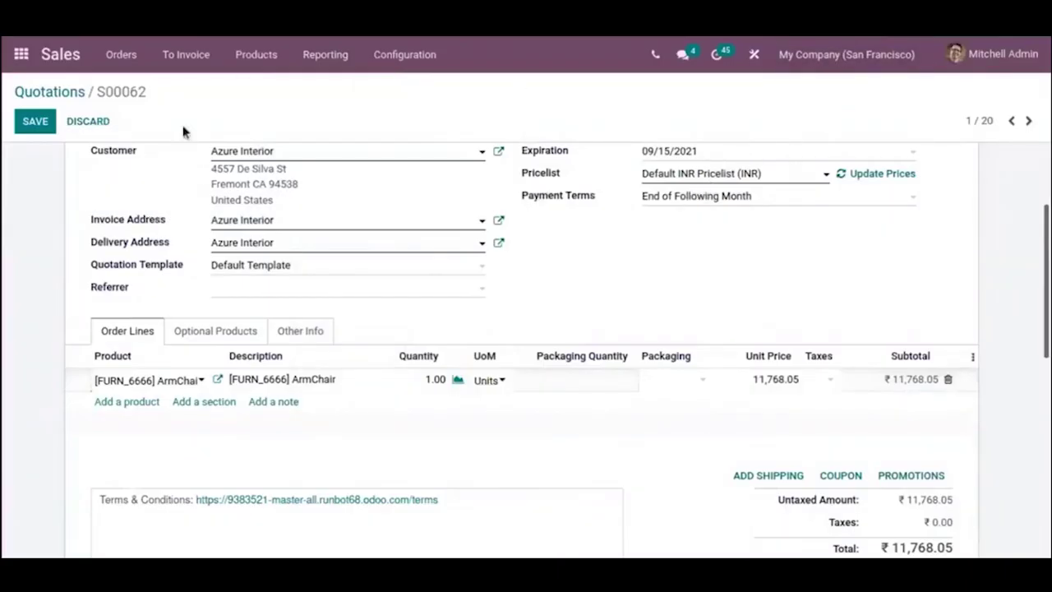
Open the Default INR Pricelist and review the computation and conditions of its ArmChair price rule
{"action": "left_click", "coordinate": [186, 55]}
{"action": "left_click", "coordinate": [256, 54]}
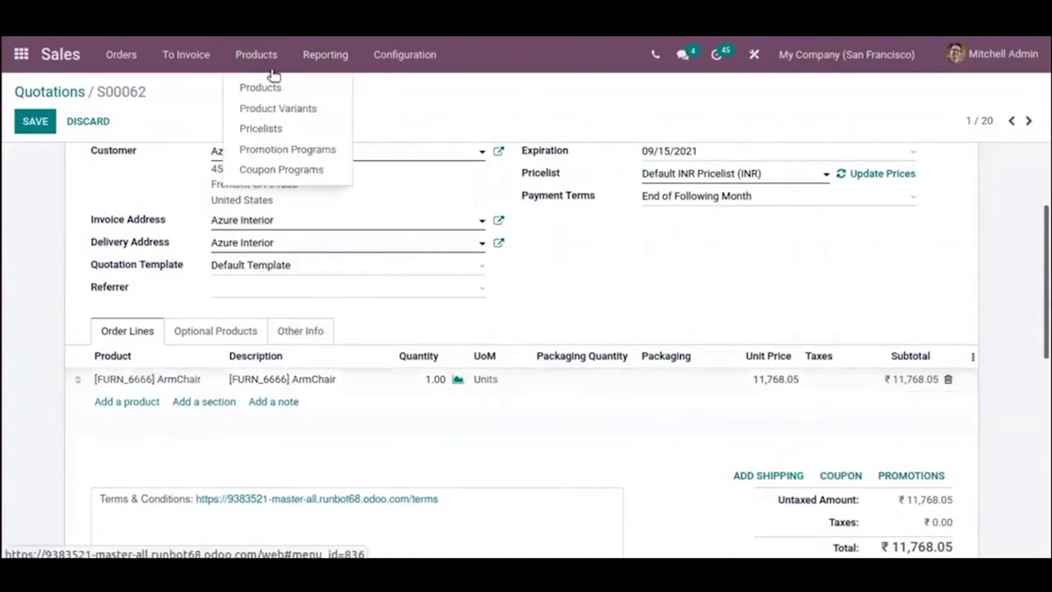
{"action": "left_click", "coordinate": [285, 127]}
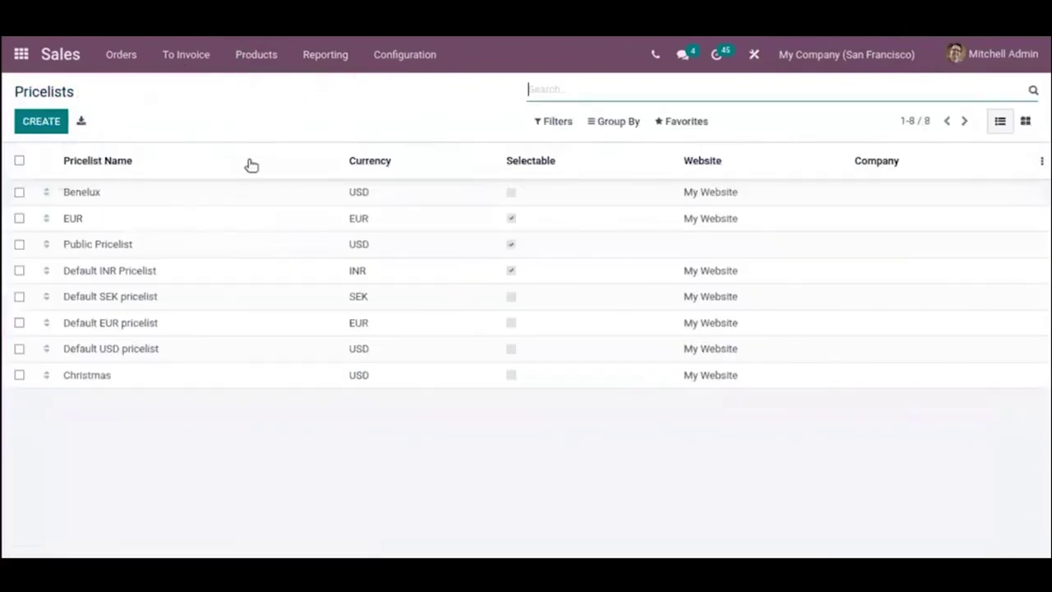
{"action": "left_click", "coordinate": [181, 274]}
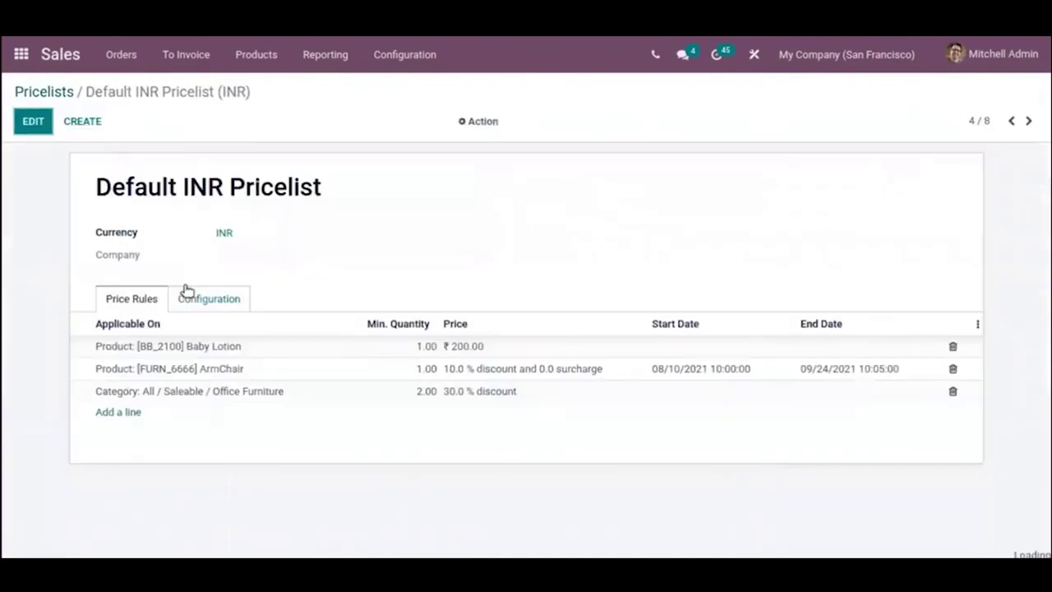
{"action": "left_click", "coordinate": [222, 375]}
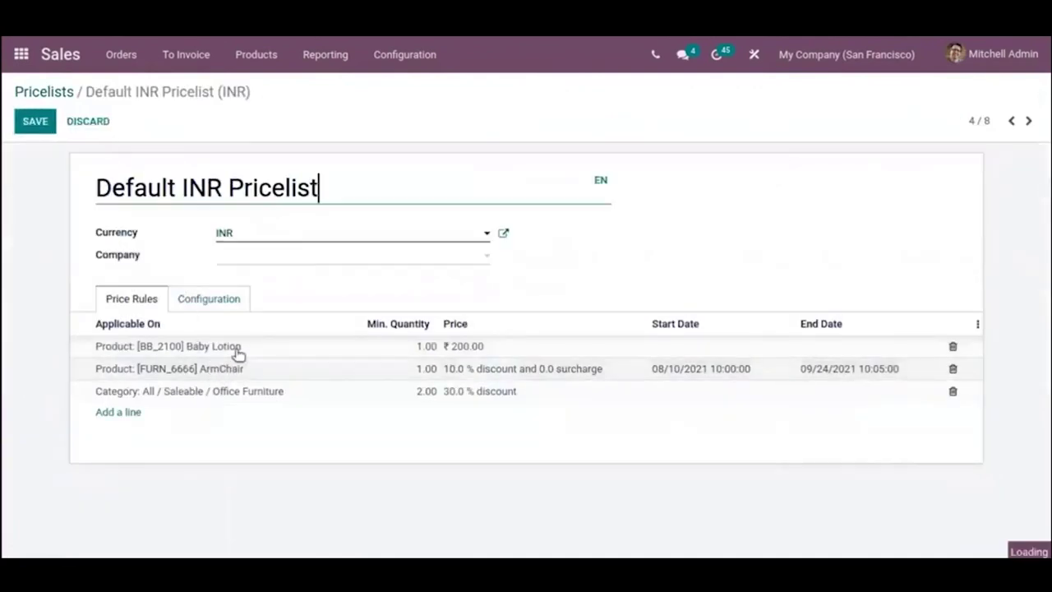
{"action": "scroll", "coordinate": [362, 280], "scroll_direction": "down", "scroll_amount": 1}
{"action": "scroll", "coordinate": [356, 276], "scroll_direction": "up", "scroll_amount": 1}
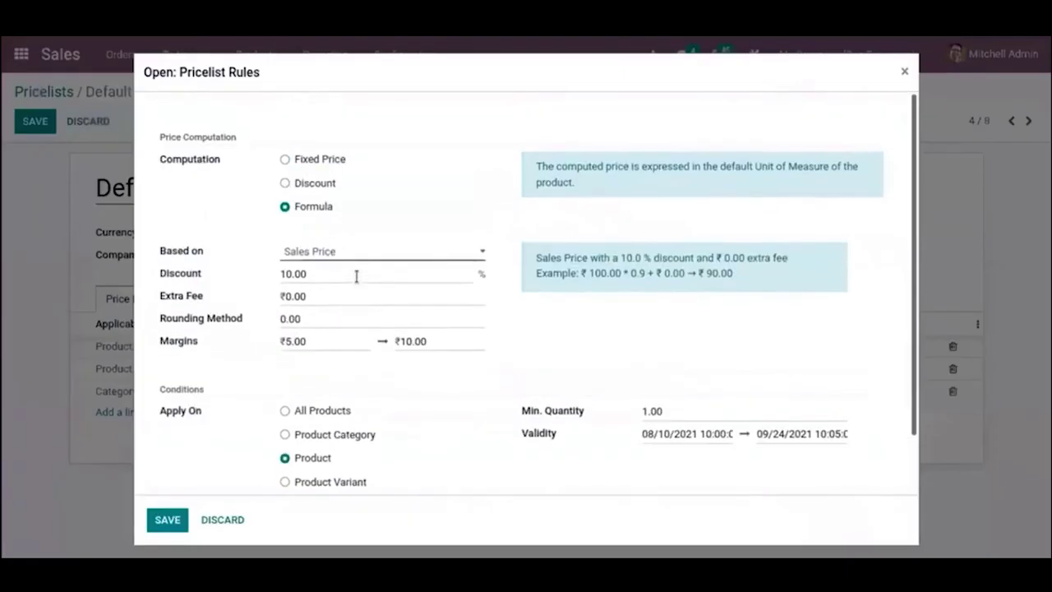
{"action": "scroll", "coordinate": [221, 313], "scroll_direction": "down", "scroll_amount": 1}
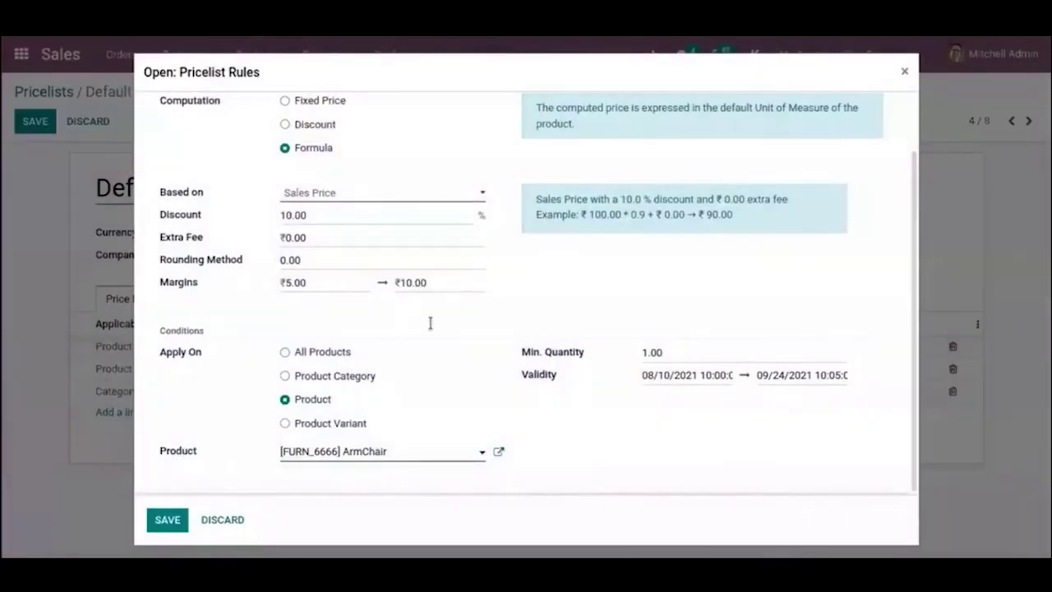
Calculate the 10% discount on the ArmChair's sales price as 295 × .1
{"action": "left_click", "coordinate": [348, 439]}
{"action": "left_click", "coordinate": [392, 377]}
{"action": "left_click", "coordinate": [348, 409]}
{"action": "left_click", "coordinate": [436, 408]}
{"action": "left_click", "coordinate": [351, 470]}
{"action": "left_click", "coordinate": [303, 439]}
{"action": "left_click", "coordinate": [487, 469]}
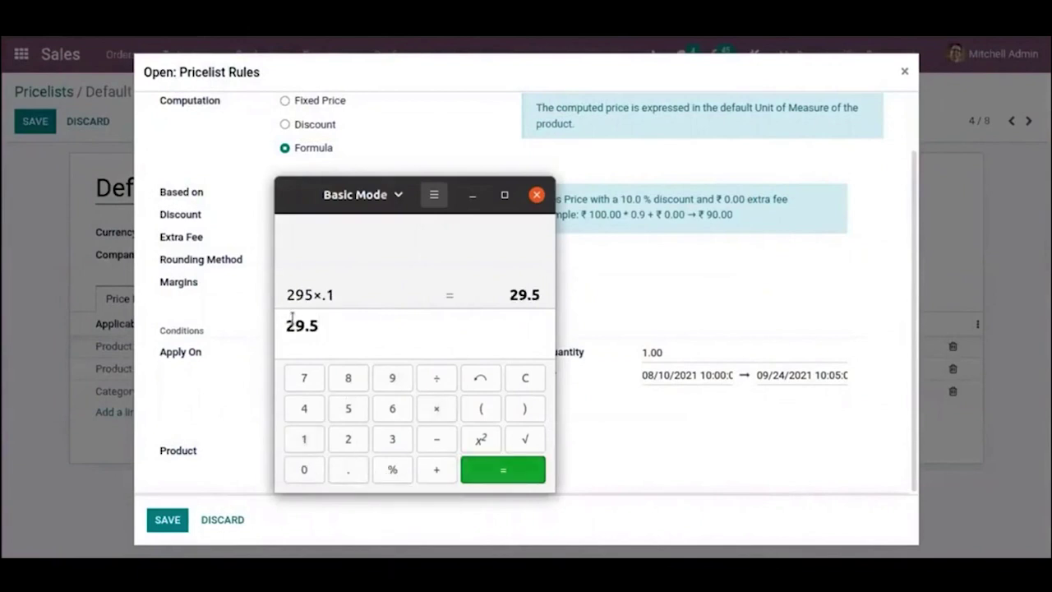
Subtract the 29.5 discount from 295 in the calculator and highlight the discounted price
{"action": "left_click", "coordinate": [511, 386]}
{"action": "left_click", "coordinate": [347, 439]}
{"action": "type", "text": "9"}
{"action": "left_click", "coordinate": [350, 411]}
{"action": "left_click", "coordinate": [437, 442]}
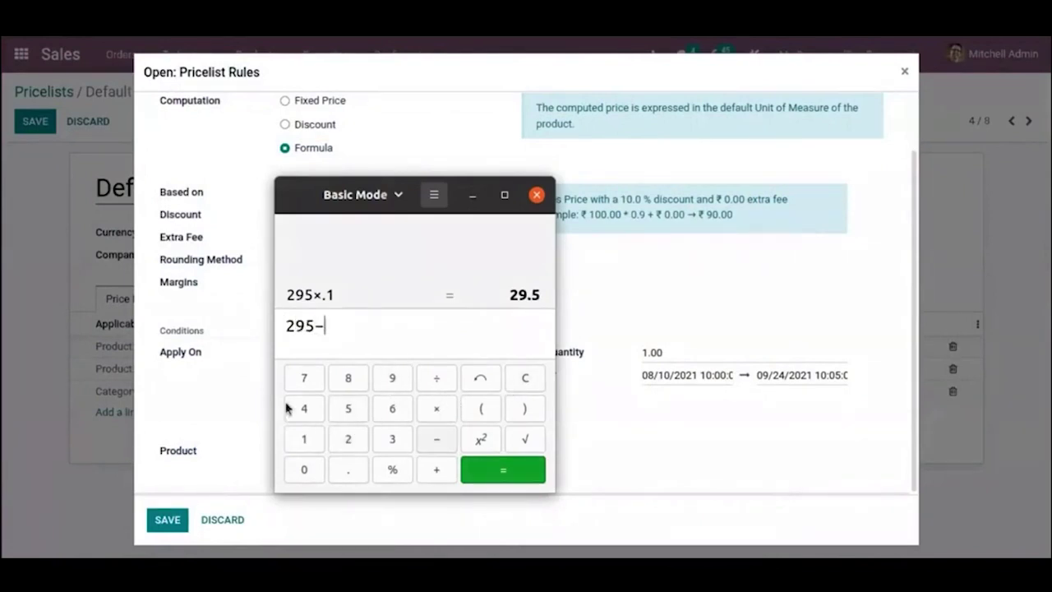
{"action": "left_click", "coordinate": [348, 436]}
{"action": "left_click", "coordinate": [392, 376]}
{"action": "left_click", "coordinate": [350, 472]}
{"action": "left_click", "coordinate": [344, 409]}
{"action": "left_click", "coordinate": [505, 467]}
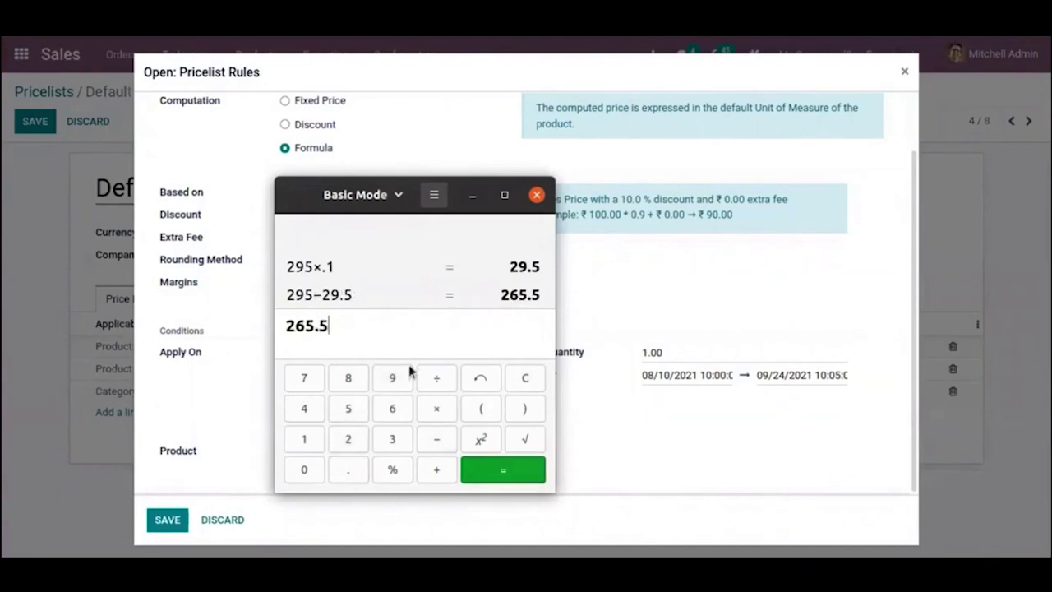
{"action": "left_click_drag", "start_coordinate": [337, 325], "coordinate": [273, 325]}
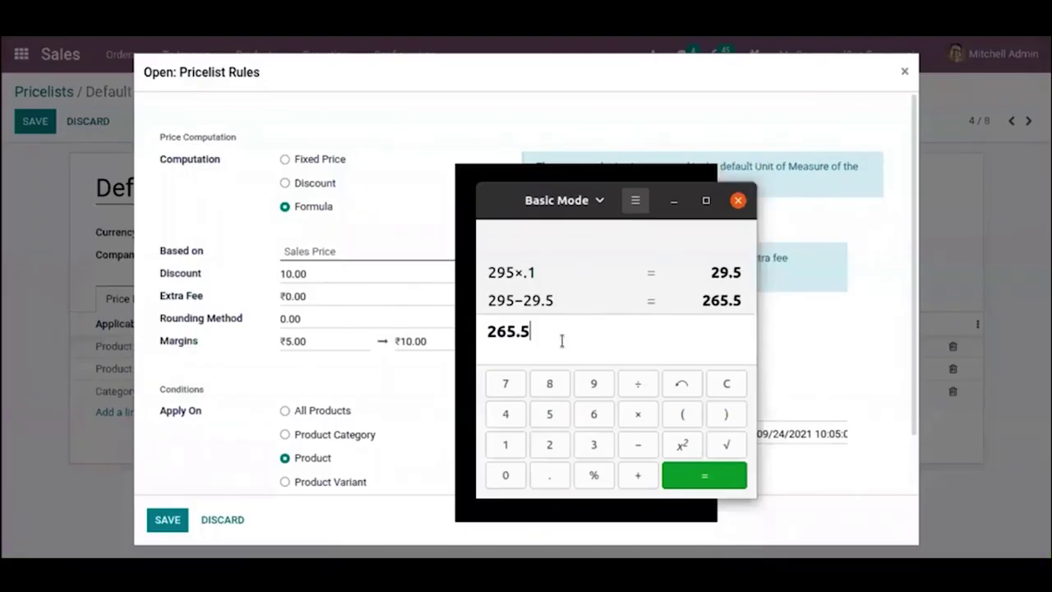
{"action": "key", "text": "BackSpace"}
{"action": "key", "text": "BackSpace"}
{"action": "key", "text": "BackSpace"}
{"action": "key", "text": "BackSpace"}
{"action": "key", "text": "BackSpace"}
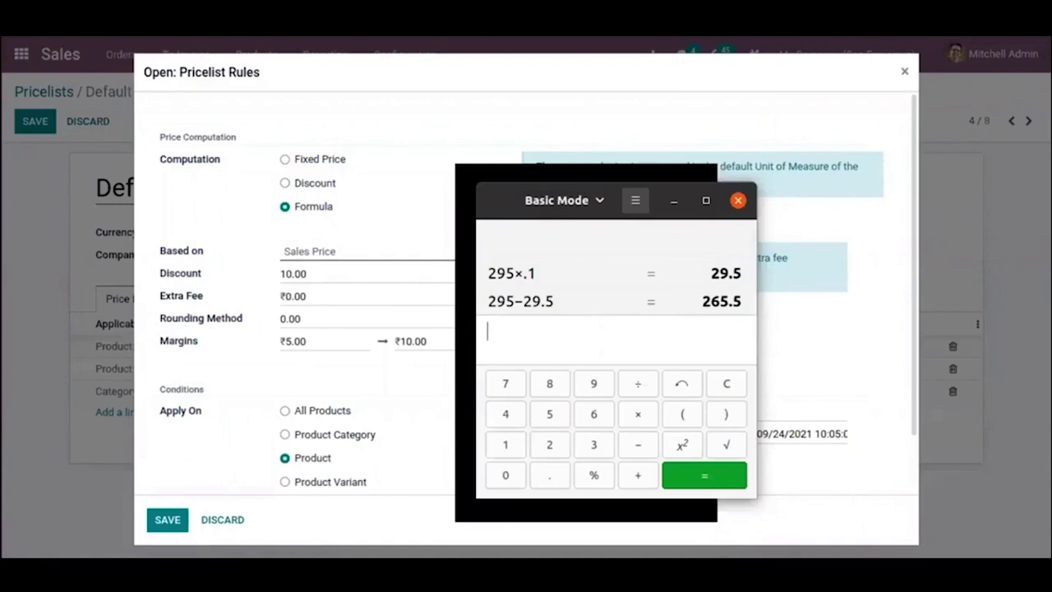
{"action": "type", "text": "2"}
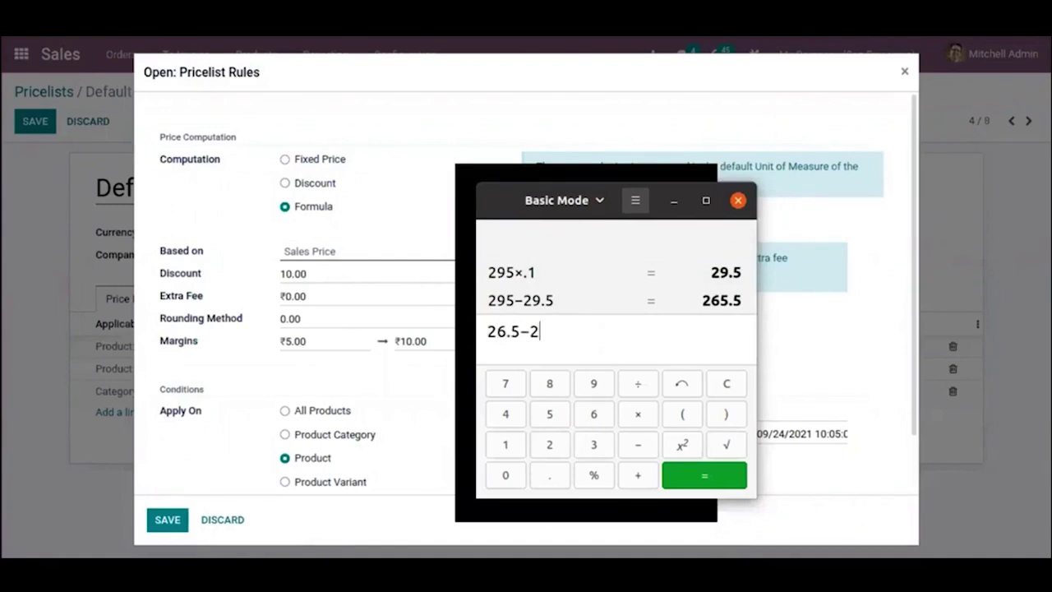
{"action": "type", "text": "6.5-295"}
{"action": "left_click", "coordinate": [712, 481]}
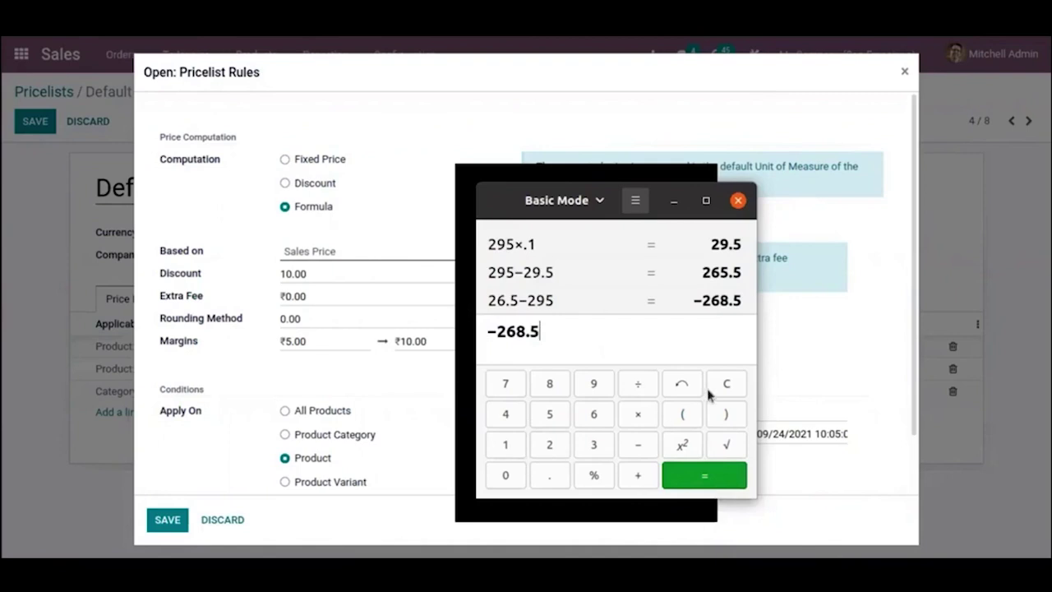
{"action": "left_click", "coordinate": [739, 385]}
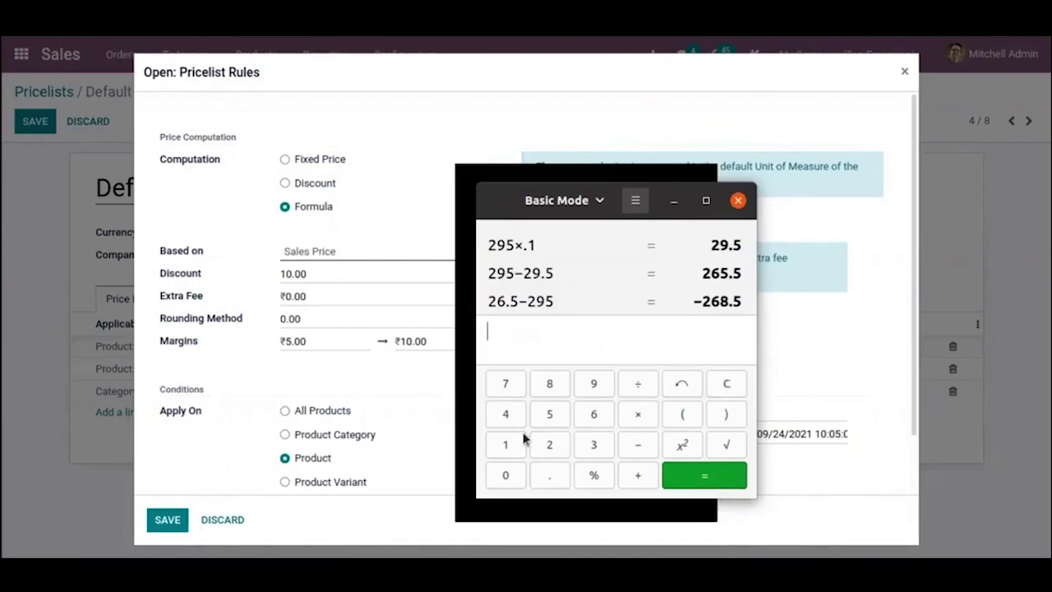
Calculate the margin between the discounted and sales prices as 265.5 − 295 and highlight the result
{"action": "left_click", "coordinate": [547, 444]}
{"action": "left_click", "coordinate": [592, 413]}
{"action": "left_click", "coordinate": [550, 413]}
{"action": "left_click", "coordinate": [550, 475]}
{"action": "left_click", "coordinate": [549, 415]}
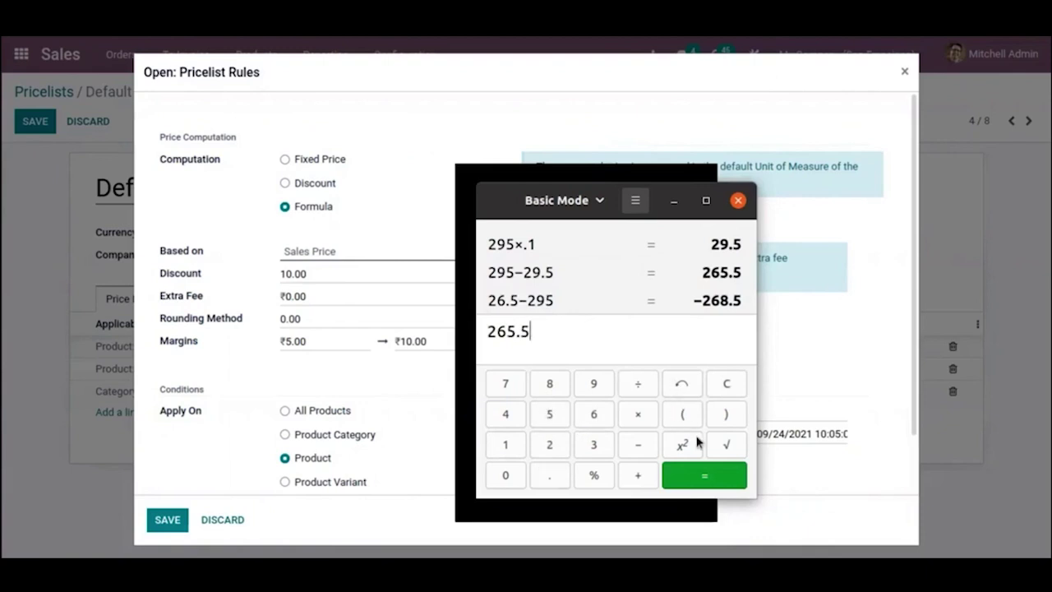
{"action": "left_click", "coordinate": [646, 446]}
{"action": "left_click", "coordinate": [552, 443]}
{"action": "left_click", "coordinate": [591, 390]}
{"action": "left_click", "coordinate": [553, 418]}
{"action": "left_click", "coordinate": [712, 471]}
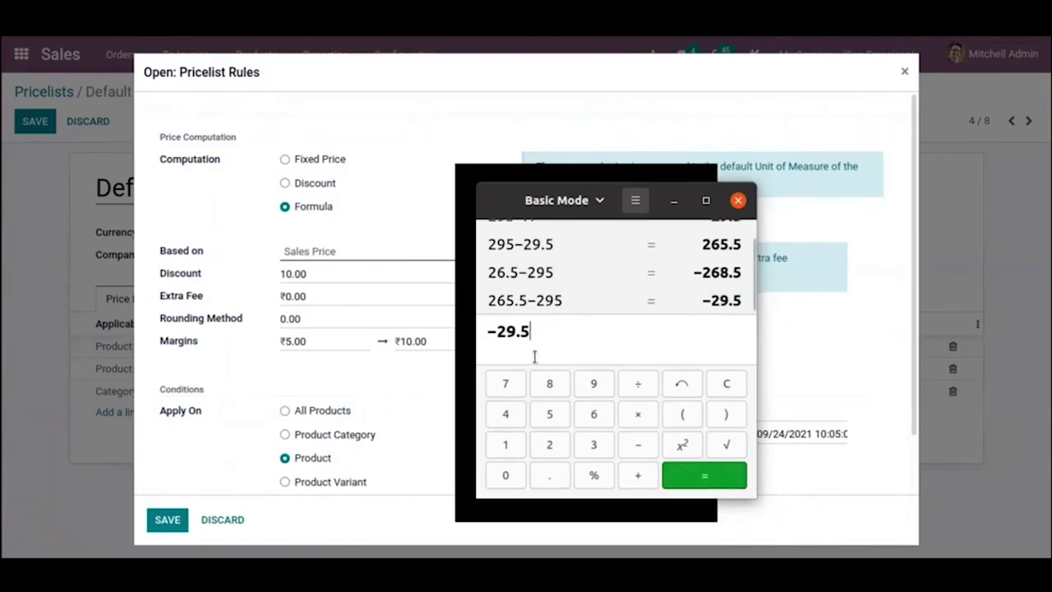
{"action": "left_click_drag", "start_coordinate": [538, 332], "coordinate": [460, 328]}
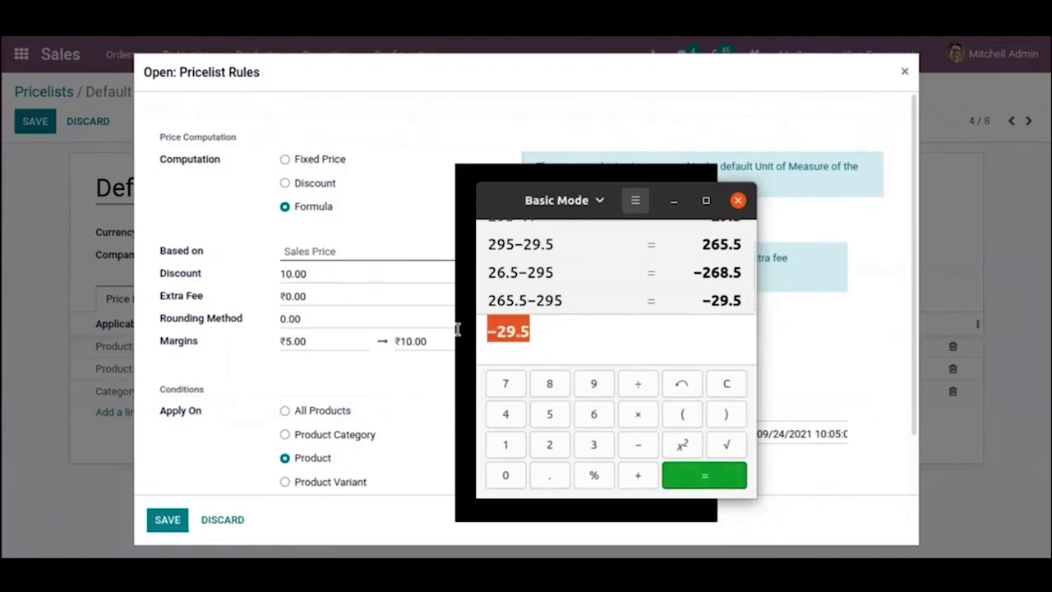
Highlight the rule's minimum margin and add it to the sales price in the calculator as 295 + 5
{"action": "left_click_drag", "start_coordinate": [324, 340], "coordinate": [273, 337]}
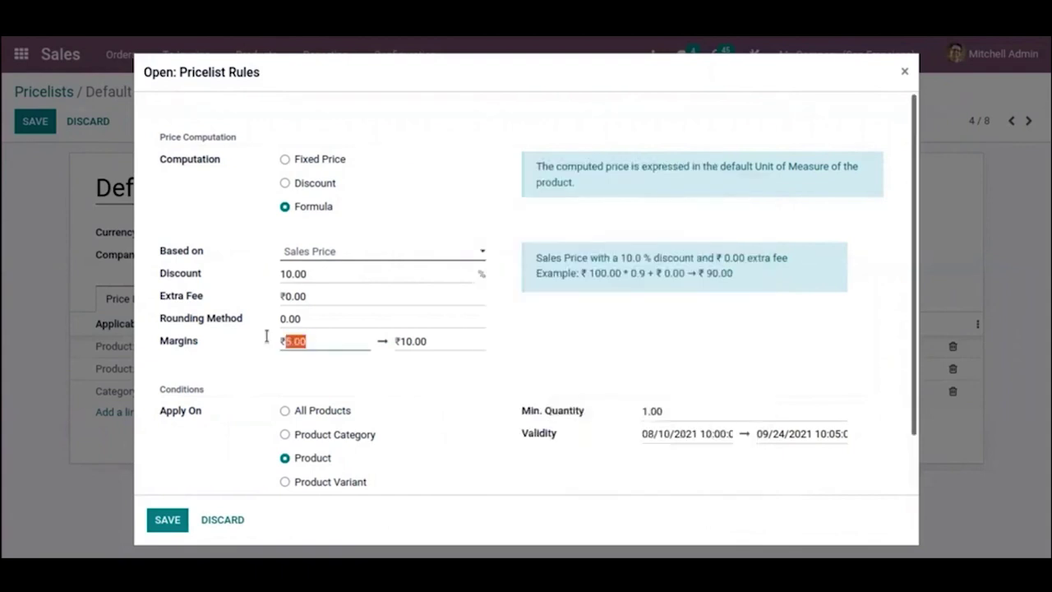
{"action": "left_click", "coordinate": [9, 496]}
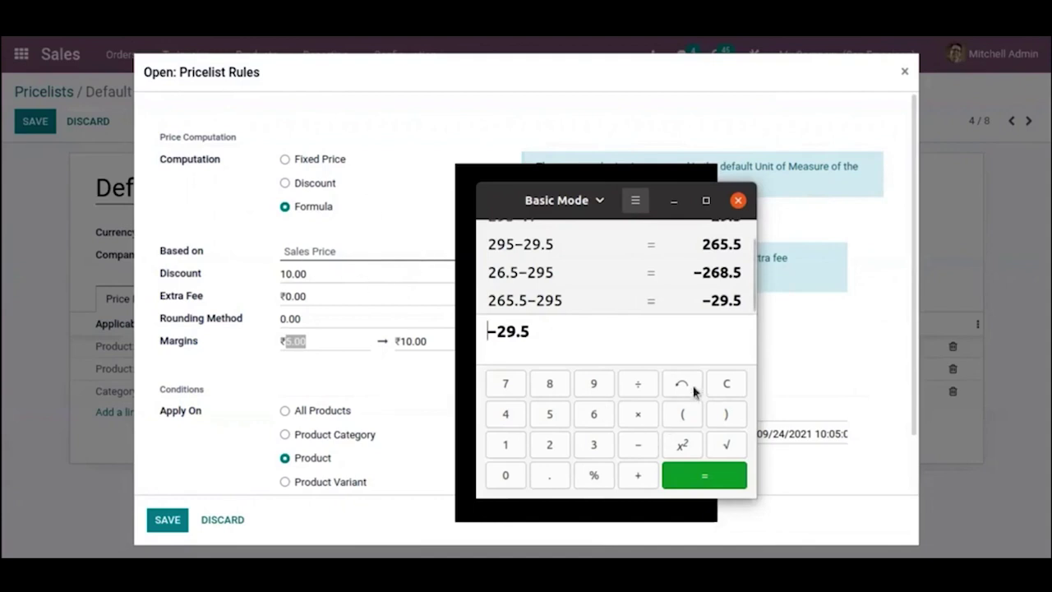
{"action": "left_click", "coordinate": [727, 386]}
{"action": "left_click", "coordinate": [556, 444]}
{"action": "left_click", "coordinate": [587, 387]}
{"action": "left_click", "coordinate": [562, 420]}
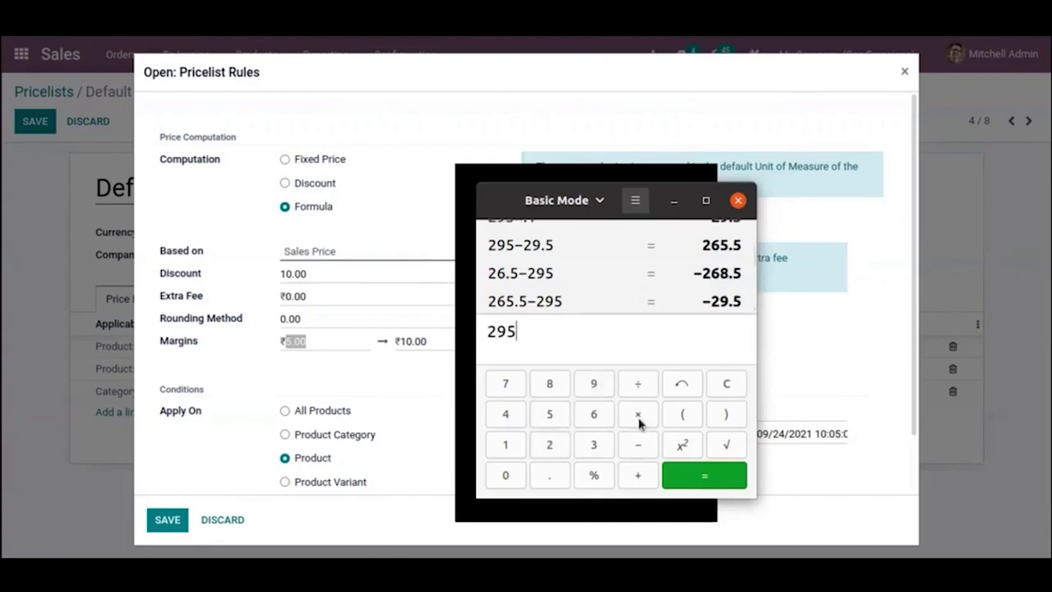
{"action": "left_click", "coordinate": [637, 477]}
{"action": "left_click", "coordinate": [558, 416]}
{"action": "left_click", "coordinate": [685, 475]}
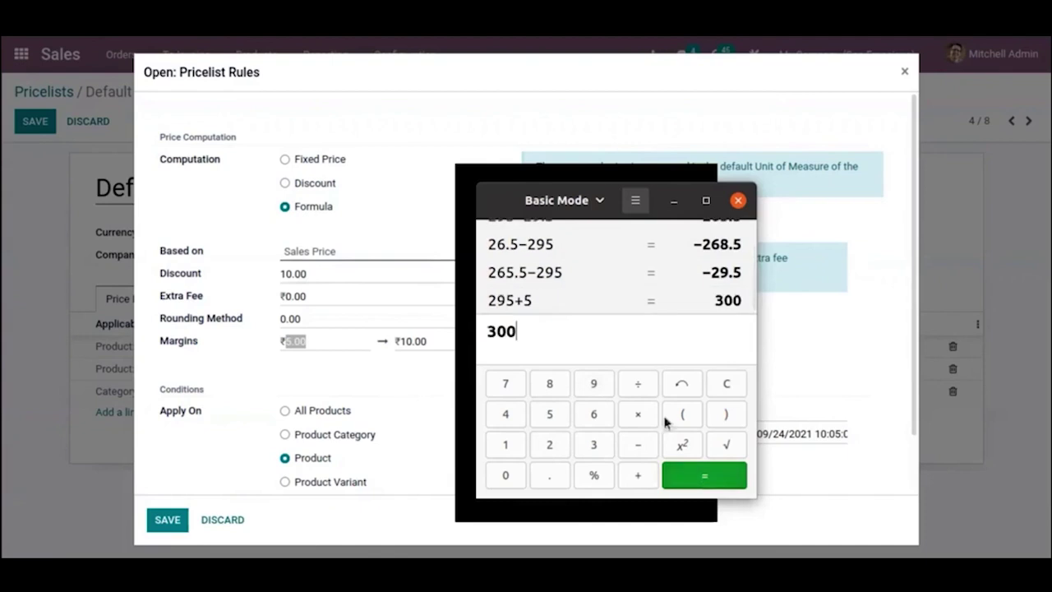
Highlight the sum to review it, close the calculator and leave the ArmChair price rule
{"action": "left_click_drag", "start_coordinate": [531, 334], "coordinate": [468, 328]}
{"action": "left_click", "coordinate": [534, 331]}
{"action": "left_click", "coordinate": [738, 202]}
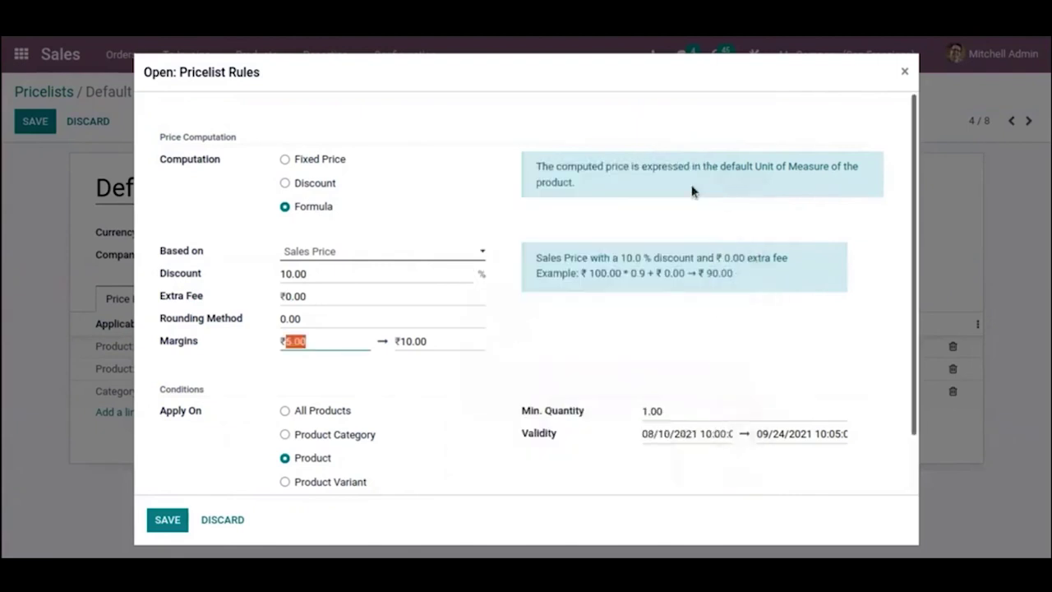
{"action": "left_click", "coordinate": [902, 75]}
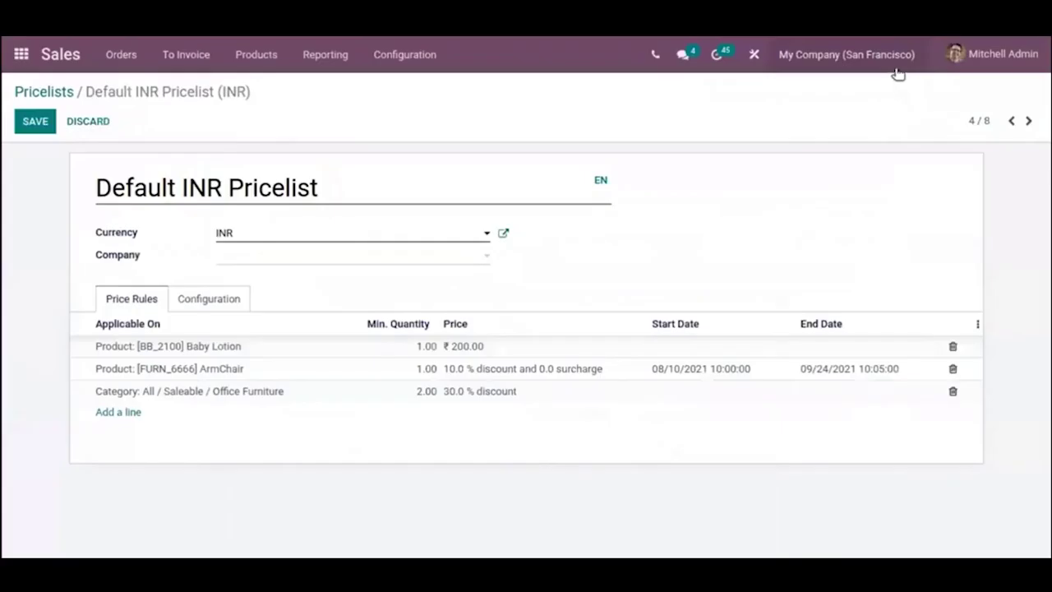
Return to the quotations and open Azure Interior's quotation S00062 to check the ArmChair unit price
{"action": "left_click", "coordinate": [131, 56]}
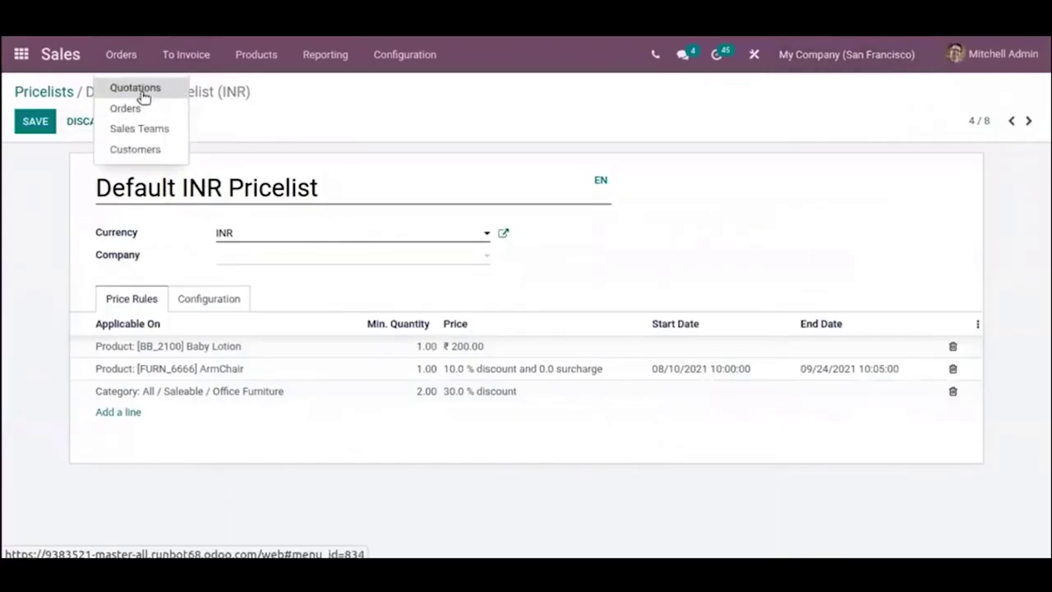
{"action": "left_click", "coordinate": [141, 90]}
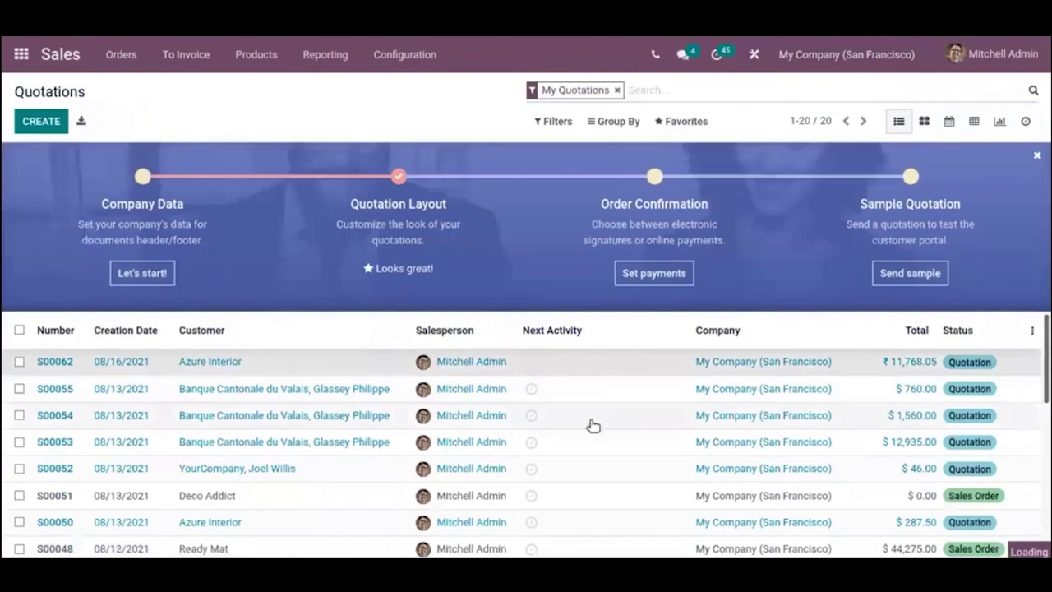
{"action": "left_click", "coordinate": [551, 362]}
{"action": "scroll", "coordinate": [781, 455], "scroll_direction": "down", "scroll_amount": 2}
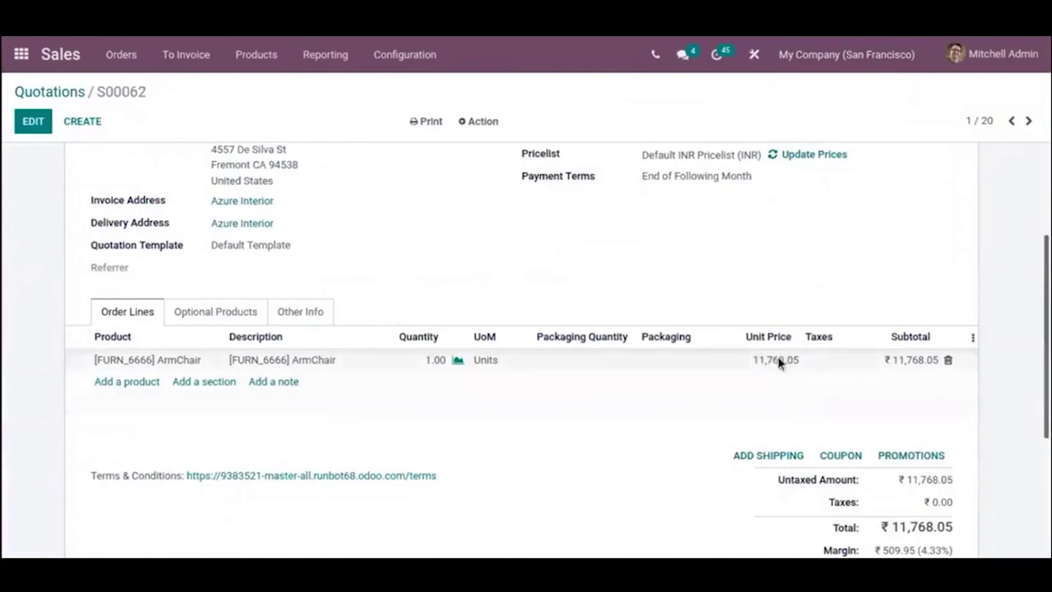
Return to the pricelists and open the ArmChair price rule of the Default INR Pricelist for editing
{"action": "scroll", "coordinate": [678, 234], "scroll_direction": "up", "scroll_amount": 1}
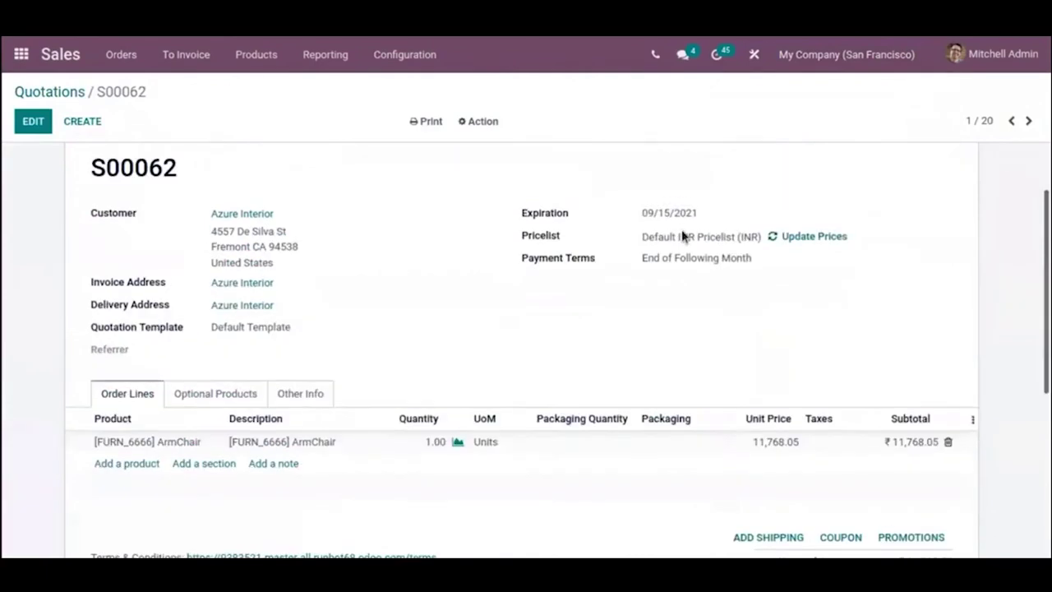
{"action": "left_click", "coordinate": [257, 54]}
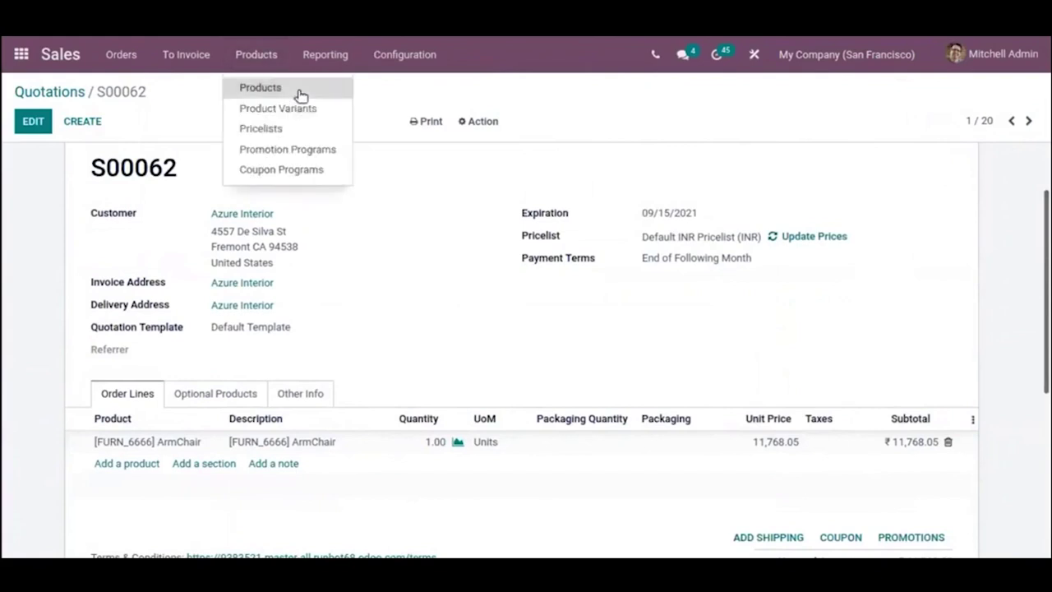
{"action": "left_click", "coordinate": [302, 127]}
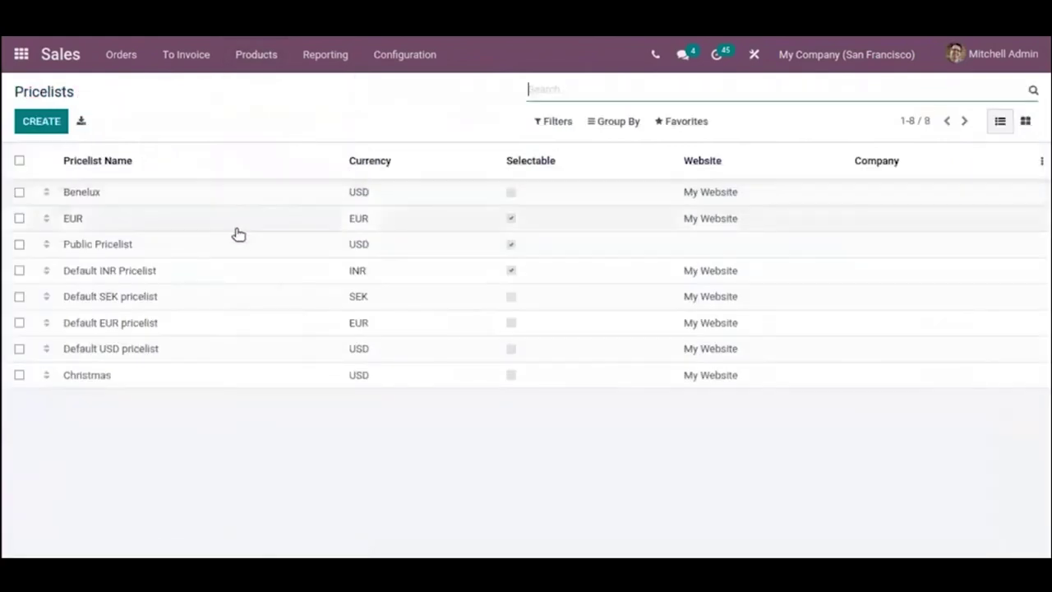
{"action": "left_click", "coordinate": [187, 251]}
{"action": "left_click", "coordinate": [52, 92]}
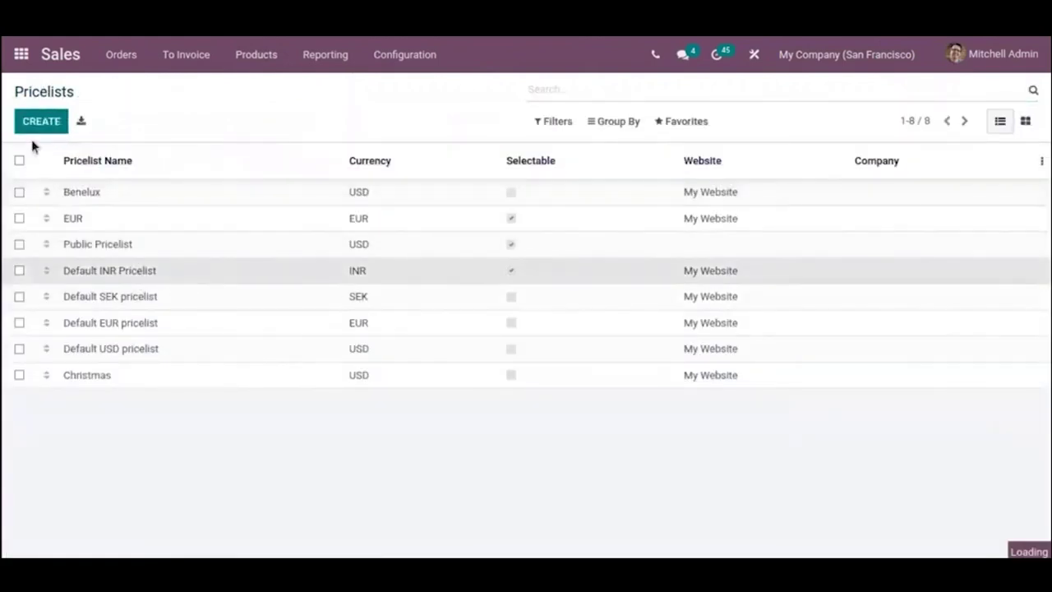
{"action": "left_click", "coordinate": [263, 373]}
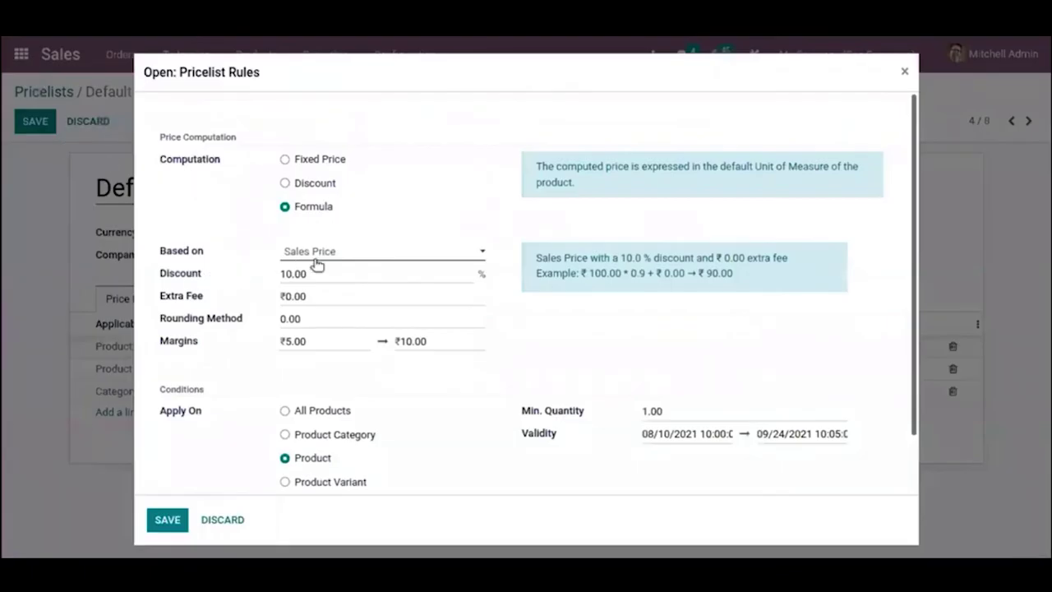
Set the ArmChair rule's discount to 0.00 % and its extra fee to ₹100.00
{"action": "left_click", "coordinate": [290, 277]}
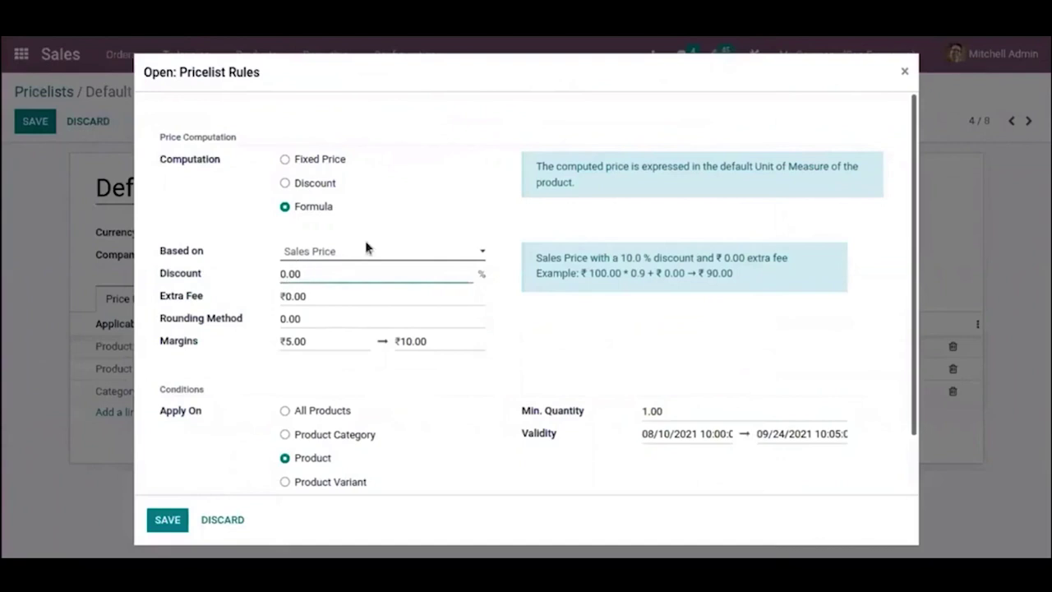
{"action": "left_click", "coordinate": [285, 296]}
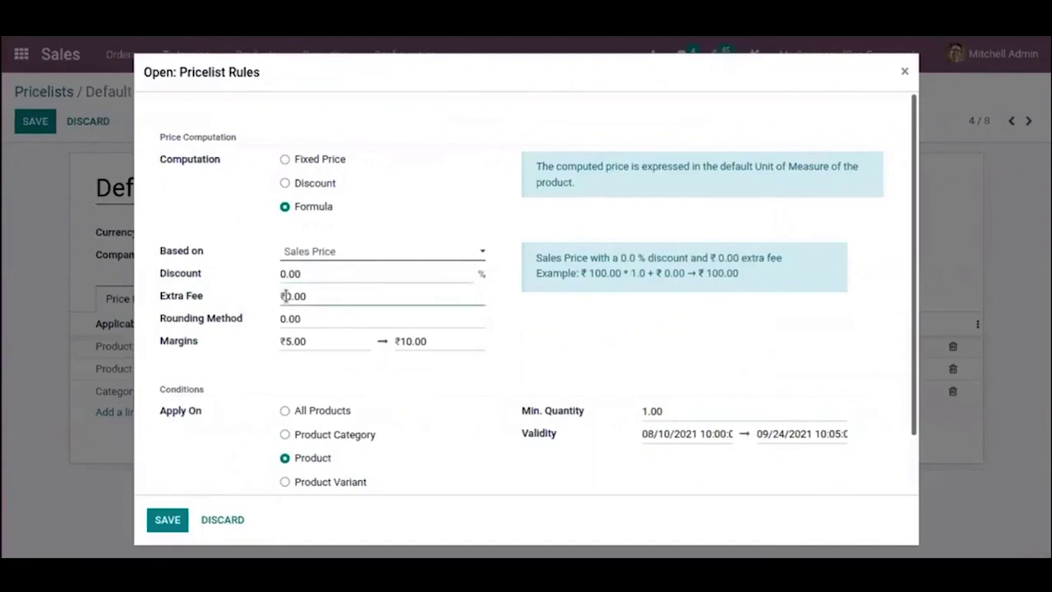
{"action": "type", "text": "10"}
{"action": "left_click", "coordinate": [545, 333]}
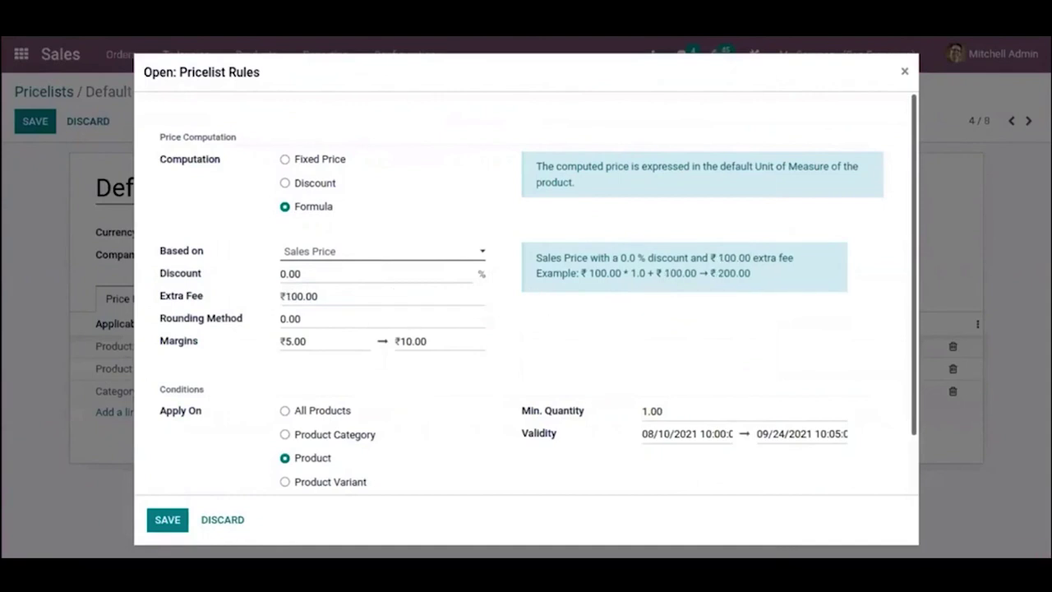
Add the extra fee to the sales price in the calculator as 295 + 100 and highlight the result
{"action": "left_click_drag", "start_coordinate": [489, 202], "coordinate": [551, 187]}
{"action": "left_click", "coordinate": [611, 429]}
{"action": "left_click", "coordinate": [656, 369]}
{"action": "left_click", "coordinate": [614, 402]}
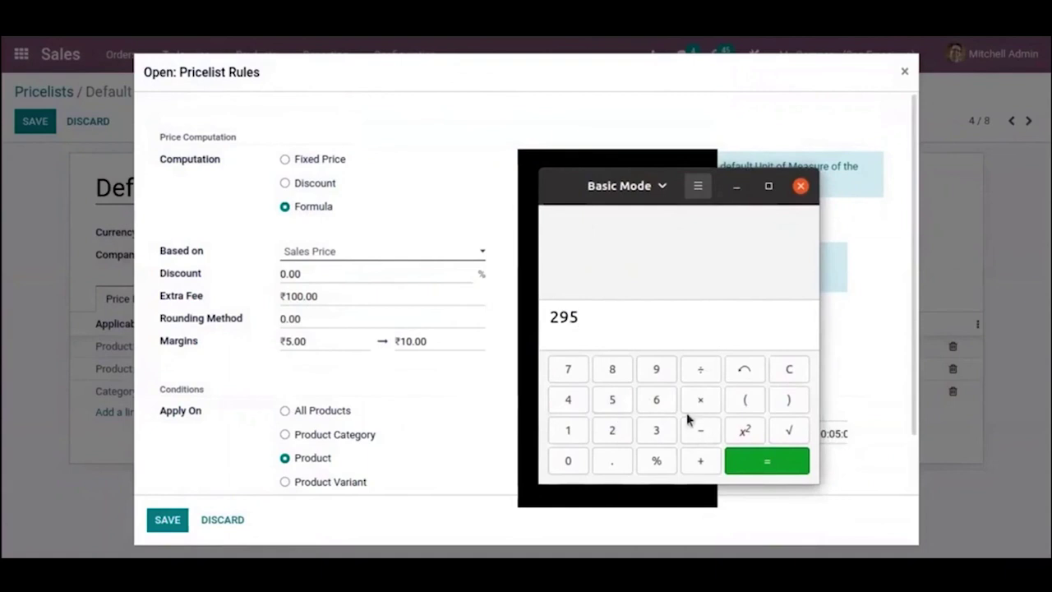
{"action": "left_click", "coordinate": [701, 457]}
{"action": "left_click", "coordinate": [580, 432]}
{"action": "left_click", "coordinate": [572, 459]}
{"action": "left_click", "coordinate": [572, 458]}
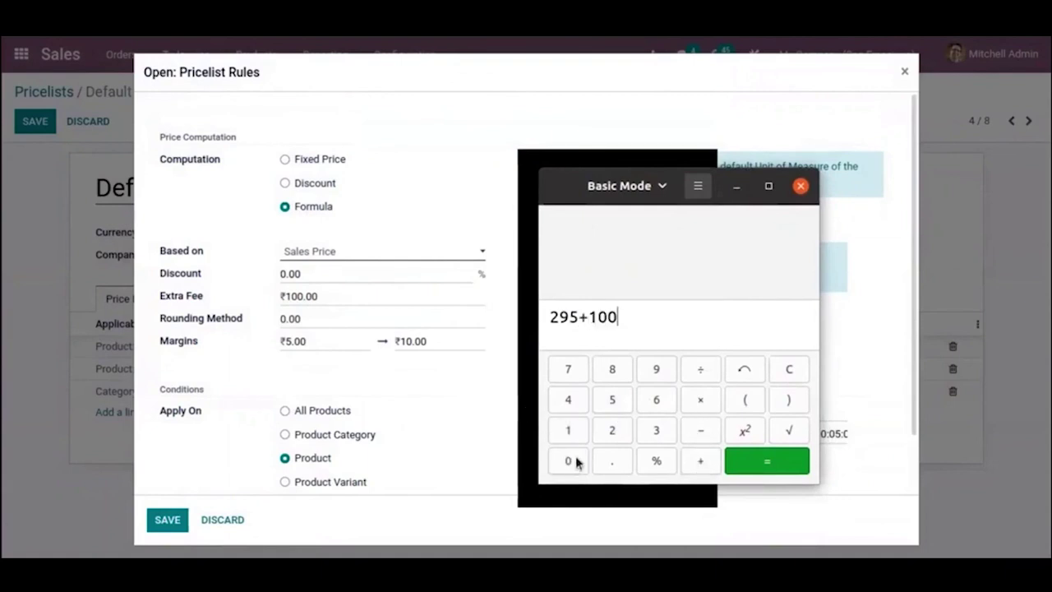
{"action": "left_click", "coordinate": [750, 458]}
{"action": "left_click_drag", "start_coordinate": [585, 313], "coordinate": [528, 317]}
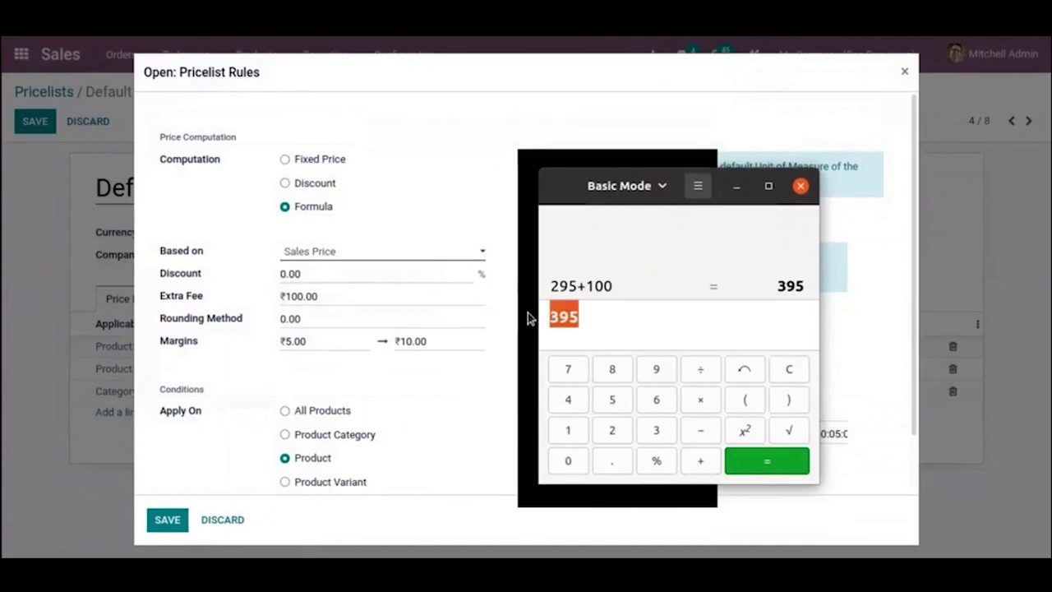
{"action": "left_click", "coordinate": [617, 326]}
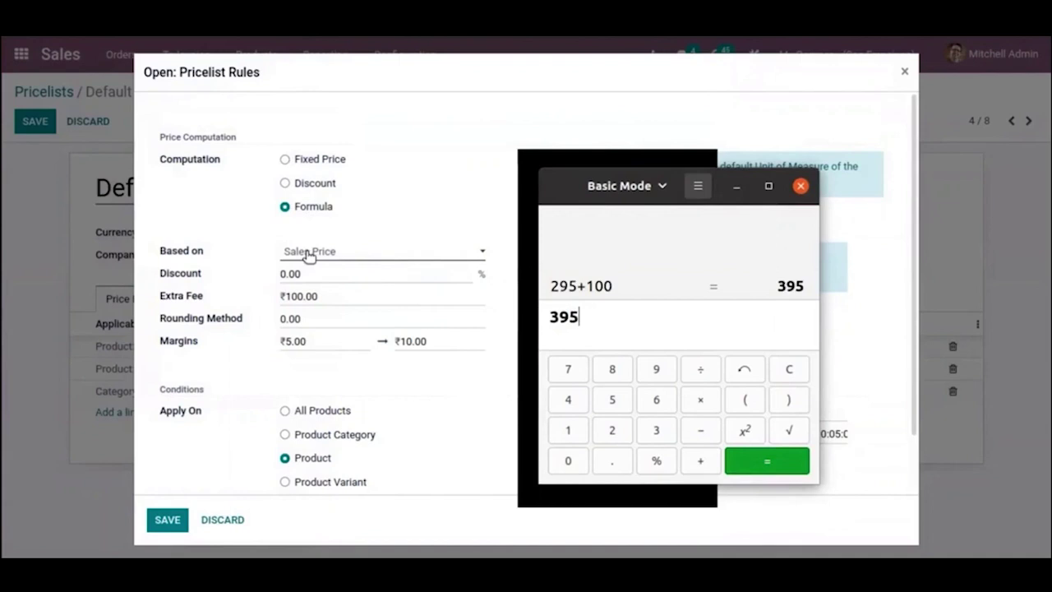
Calculate the margin over the sales price as 395 − 295 and highlight the result
{"action": "left_click", "coordinate": [700, 430]}
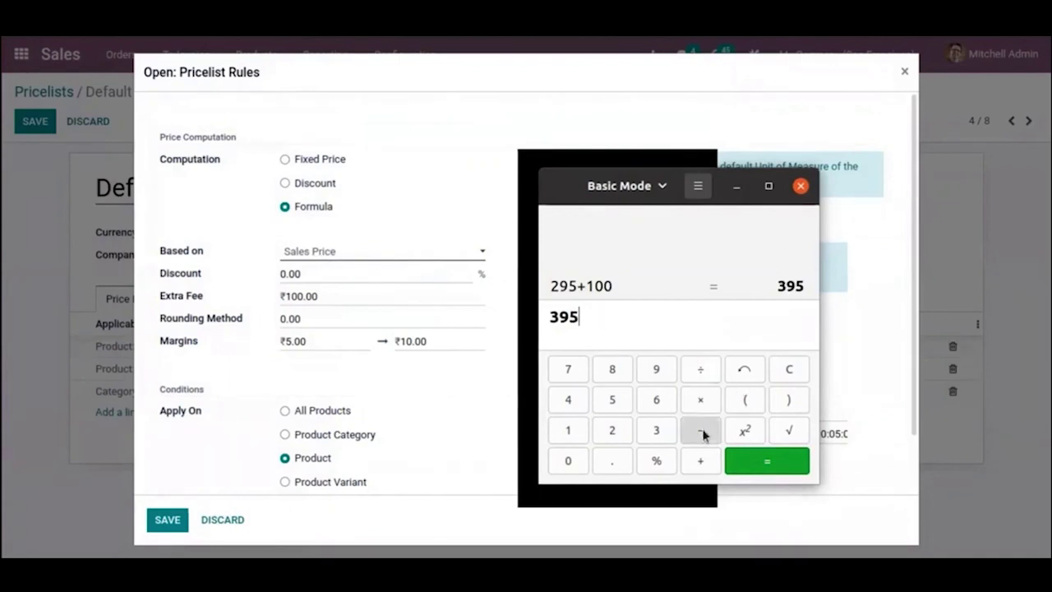
{"action": "left_click", "coordinate": [606, 430]}
{"action": "left_click", "coordinate": [654, 370]}
{"action": "left_click", "coordinate": [616, 400]}
{"action": "left_click", "coordinate": [747, 454]}
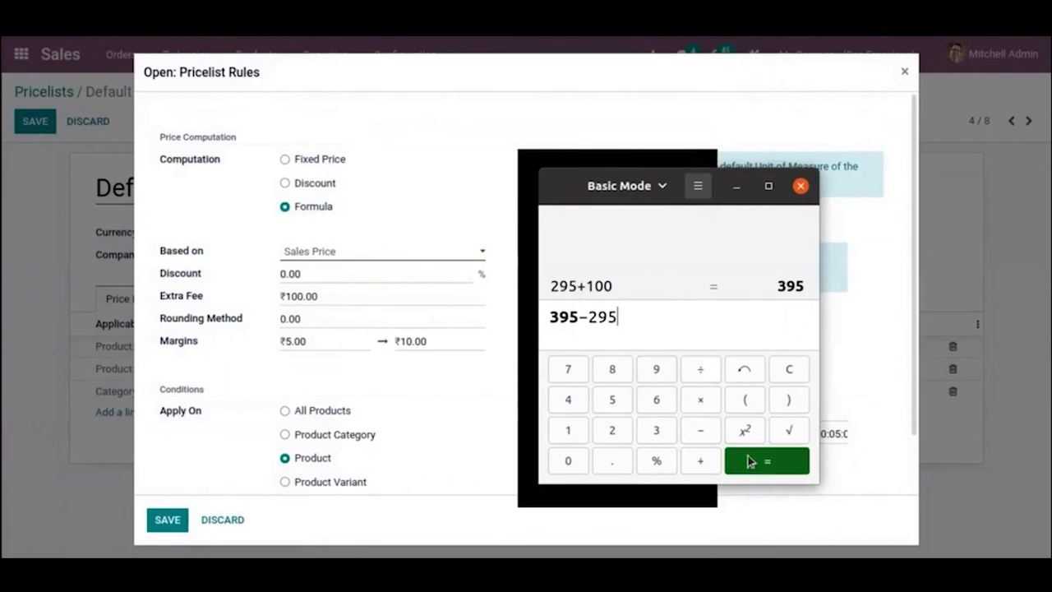
{"action": "left_click_drag", "start_coordinate": [580, 314], "coordinate": [549, 315]}
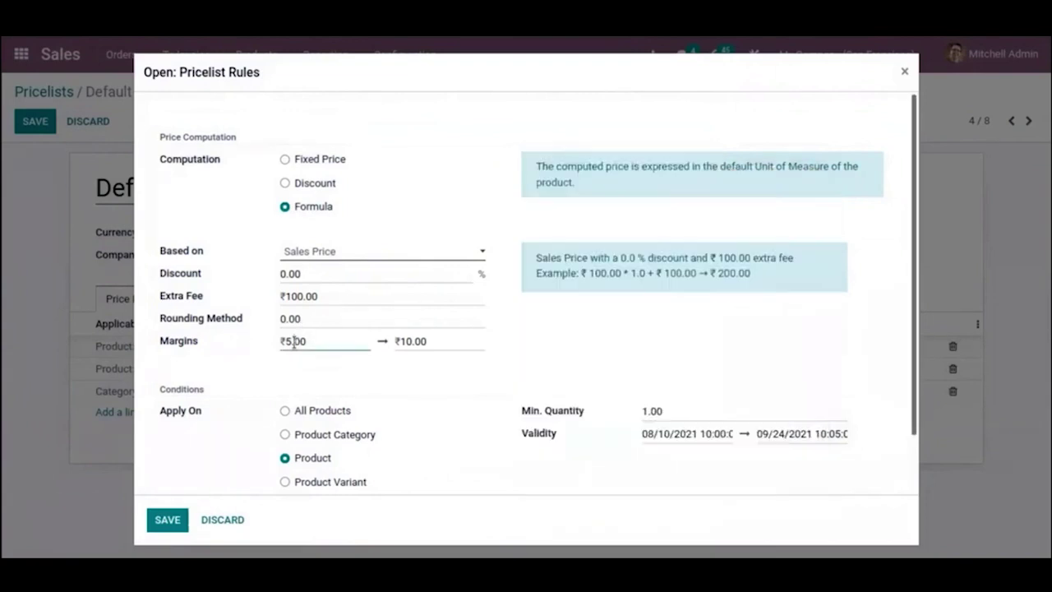
Compare the calculated margin with the rule's margin limits and highlight the maximum margin
{"action": "left_click", "coordinate": [430, 341]}
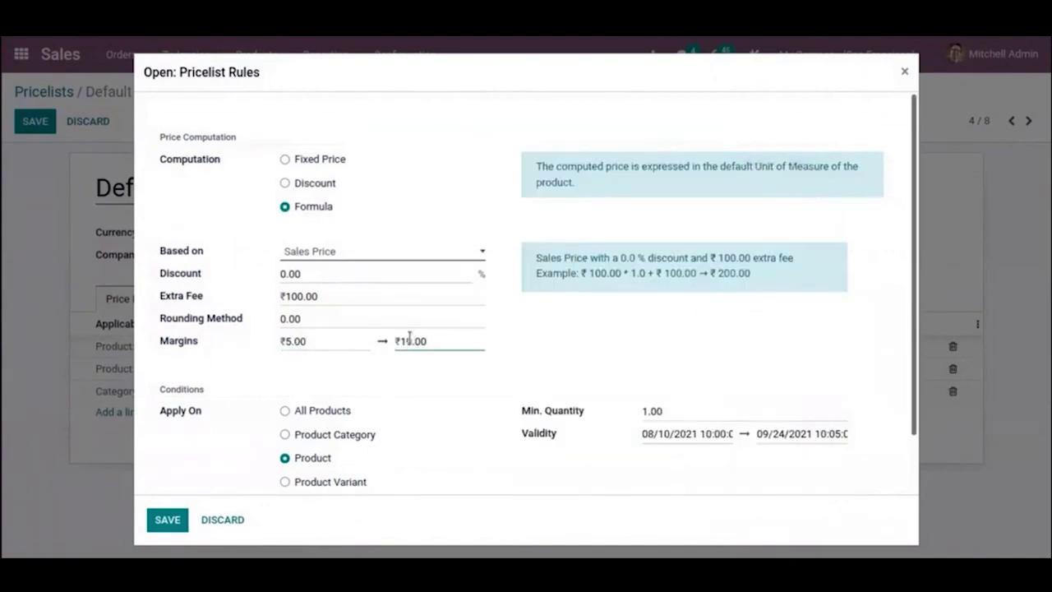
{"action": "key", "text": "alt+Tab"}
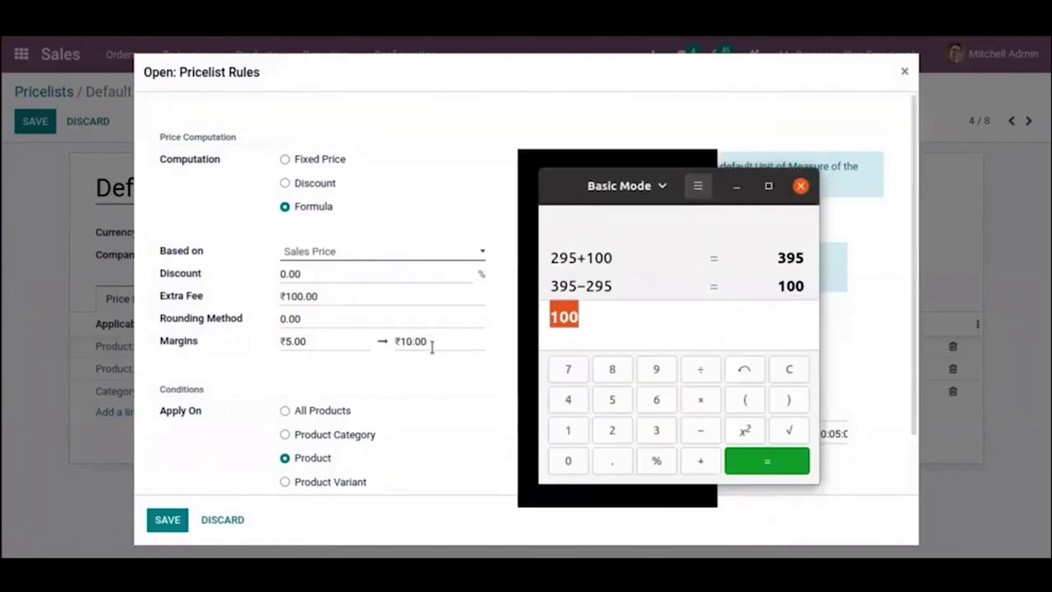
{"action": "key", "text": "alt+Tab"}
{"action": "double_click", "coordinate": [413, 339]}
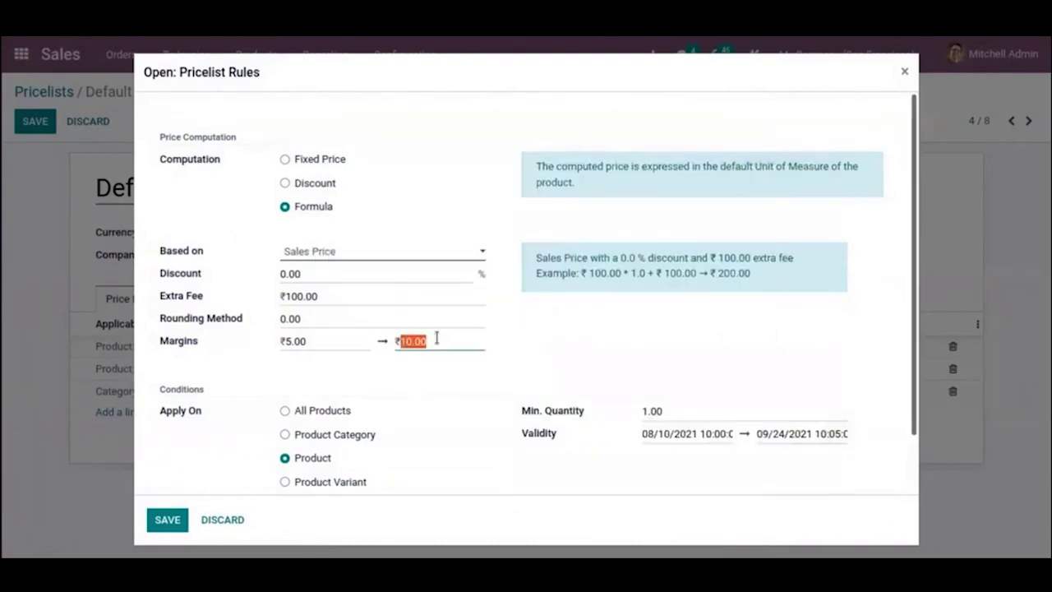
Clear the calculator and add the maximum margin to the sales price as 295 + 10
{"action": "left_click", "coordinate": [4, 496]}
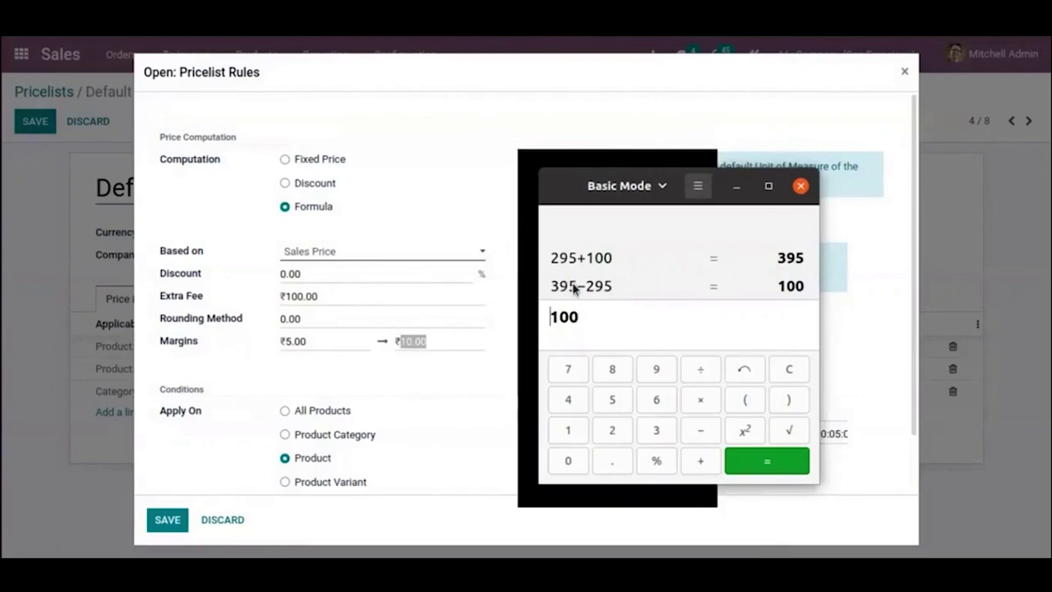
{"action": "left_click", "coordinate": [779, 374]}
{"action": "left_click", "coordinate": [610, 430]}
{"action": "left_click", "coordinate": [659, 371]}
{"action": "left_click", "coordinate": [627, 404]}
{"action": "left_click", "coordinate": [707, 465]}
{"action": "left_click", "coordinate": [568, 430]}
{"action": "left_click", "coordinate": [568, 460]}
{"action": "left_click", "coordinate": [774, 459]}
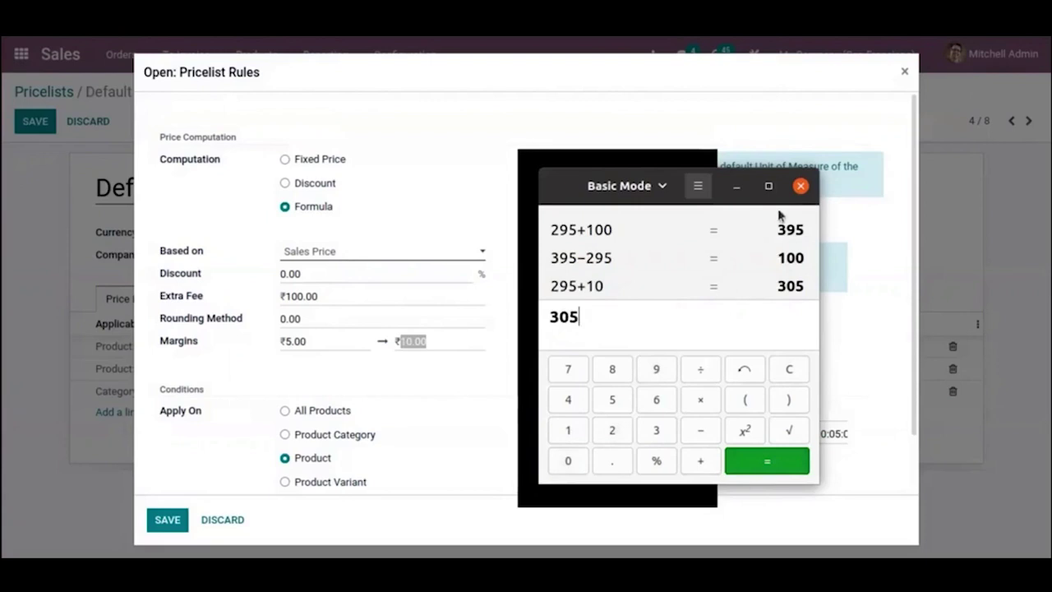
Close the calculator, then save the ArmChair price rule and the Default INR Pricelist
{"action": "left_click", "coordinate": [800, 187]}
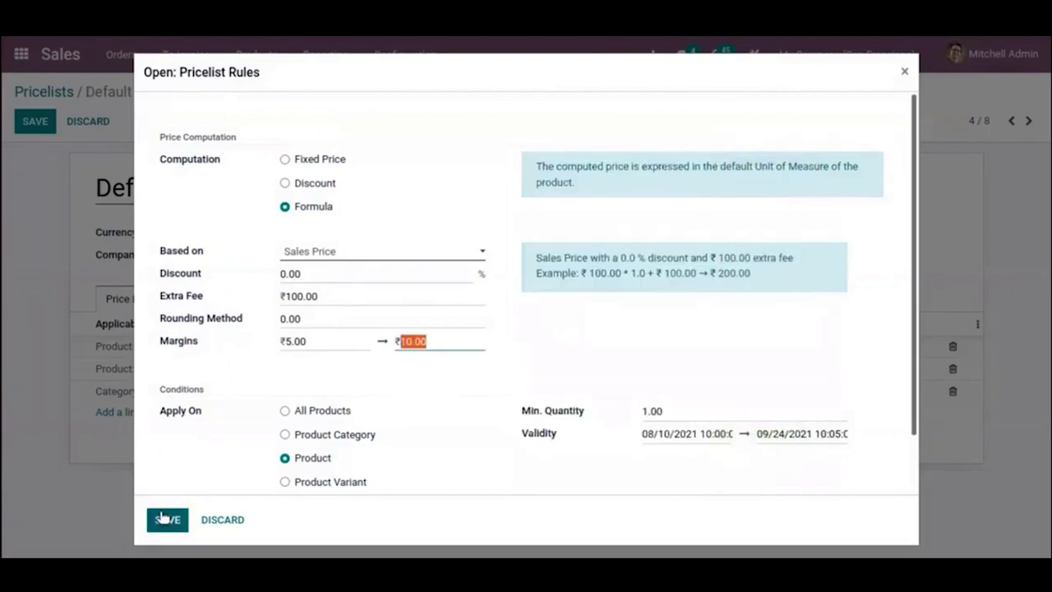
{"action": "left_click", "coordinate": [162, 516]}
{"action": "left_click", "coordinate": [23, 122]}
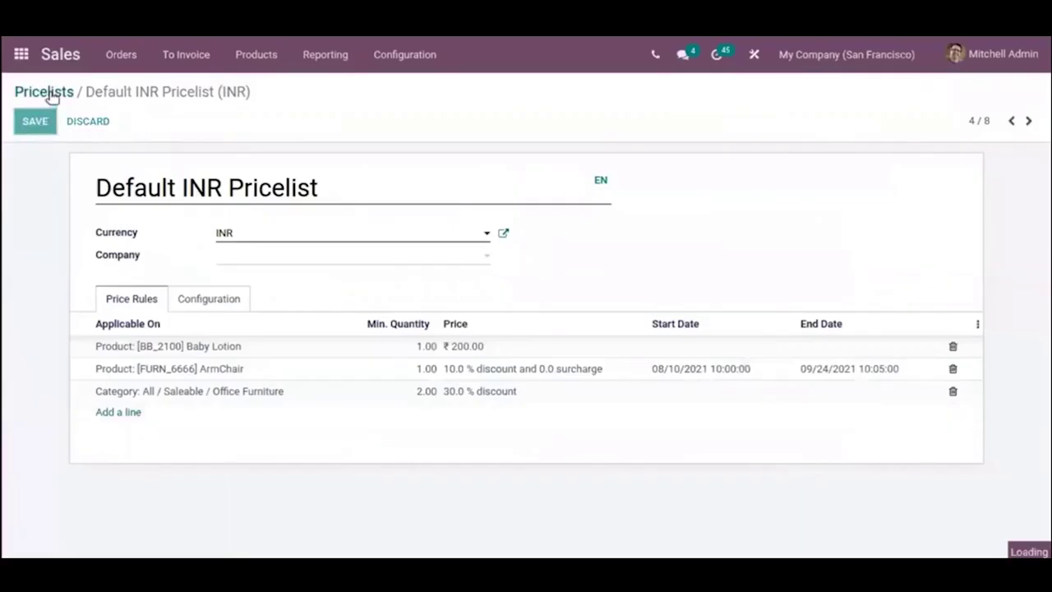
Create a new quotation from the quotations list with Azure Interior as the customer
{"action": "left_click", "coordinate": [131, 69]}
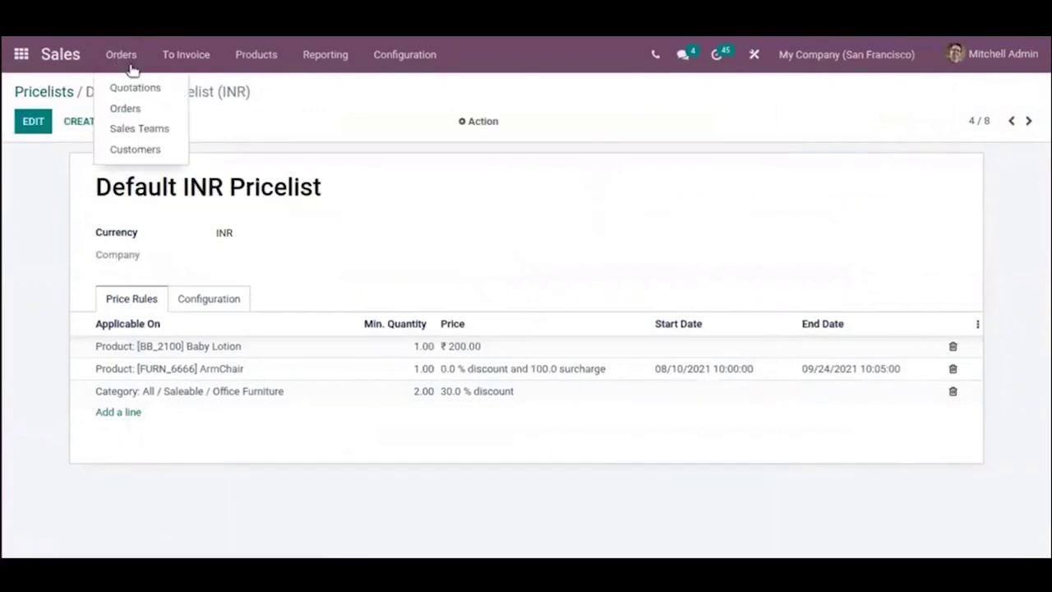
{"action": "left_click", "coordinate": [136, 89]}
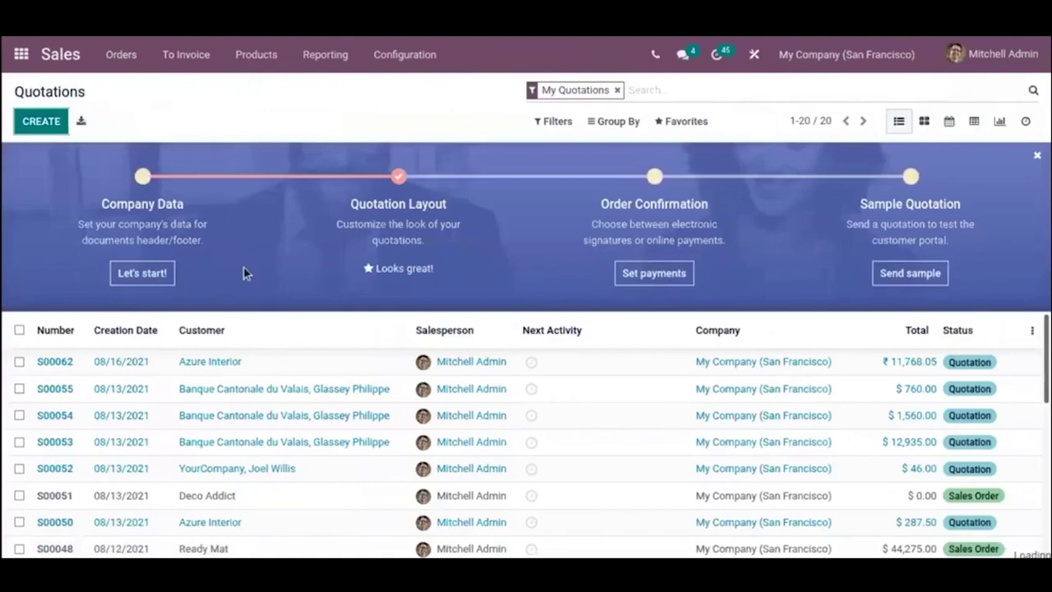
{"action": "key", "text": "alt+c"}
{"action": "left_click", "coordinate": [235, 303]}
{"action": "key", "text": "Escape"}
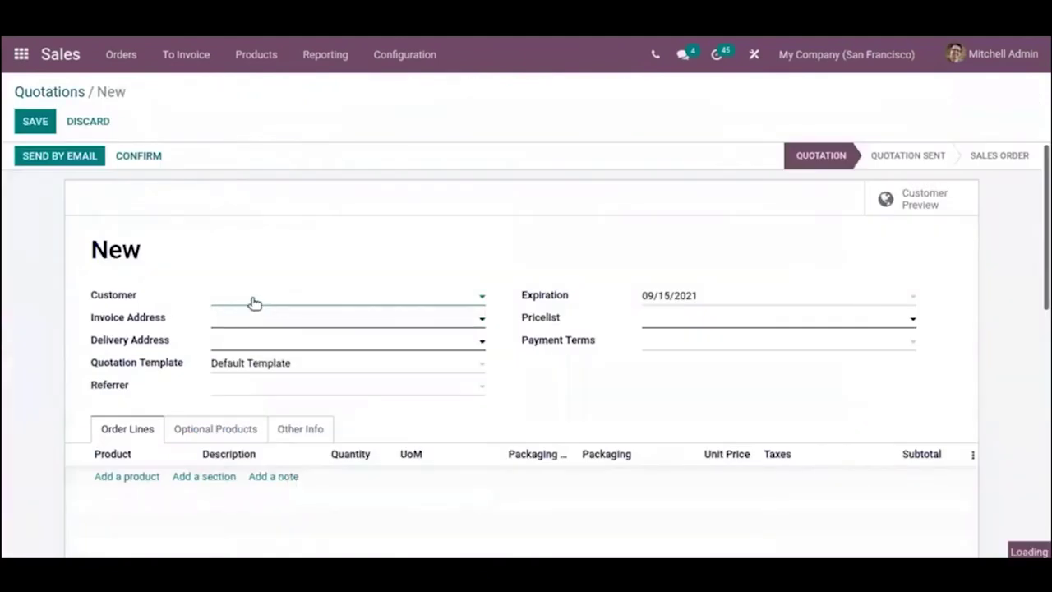
{"action": "key", "text": "Down"}
{"action": "key", "text": "Return"}
{"action": "left_click", "coordinate": [254, 301]}
{"action": "left_click", "coordinate": [262, 333]}
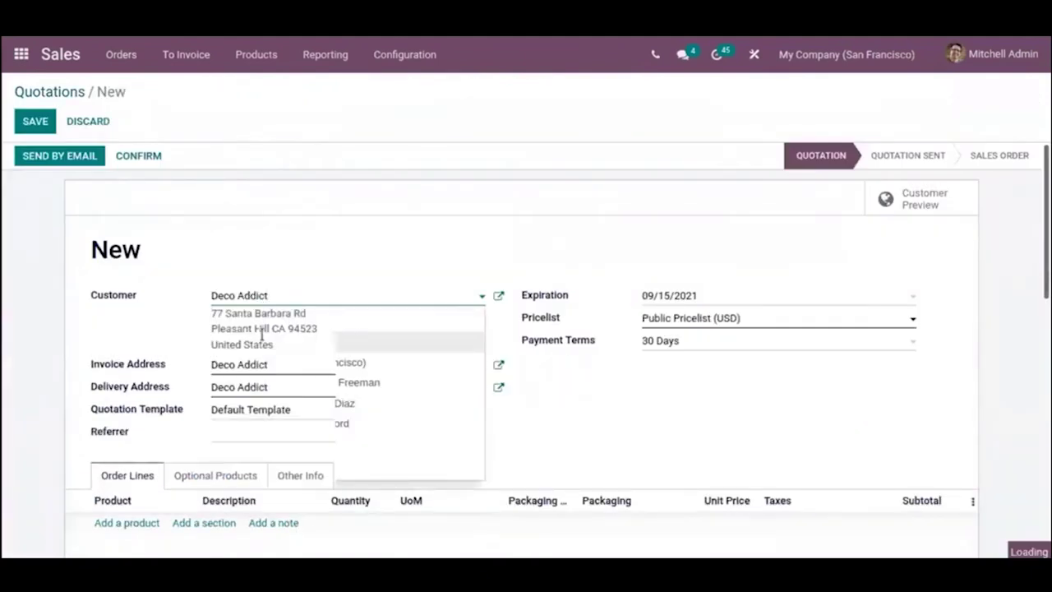
Add the product [FURN_6666] ArmChair to the quotation's order lines
{"action": "left_click", "coordinate": [128, 524]}
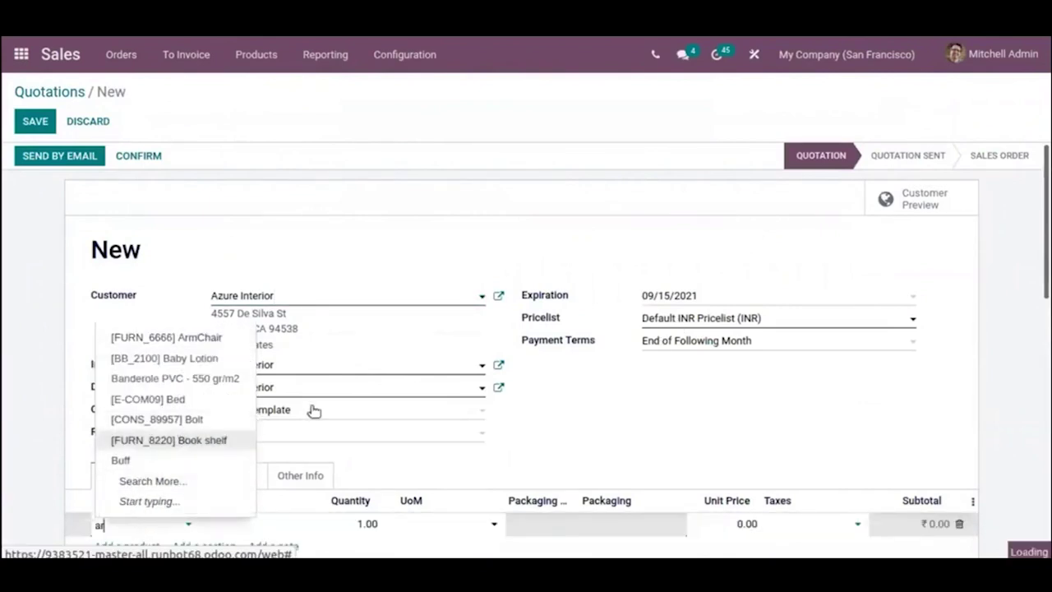
{"action": "type", "text": "ar"}
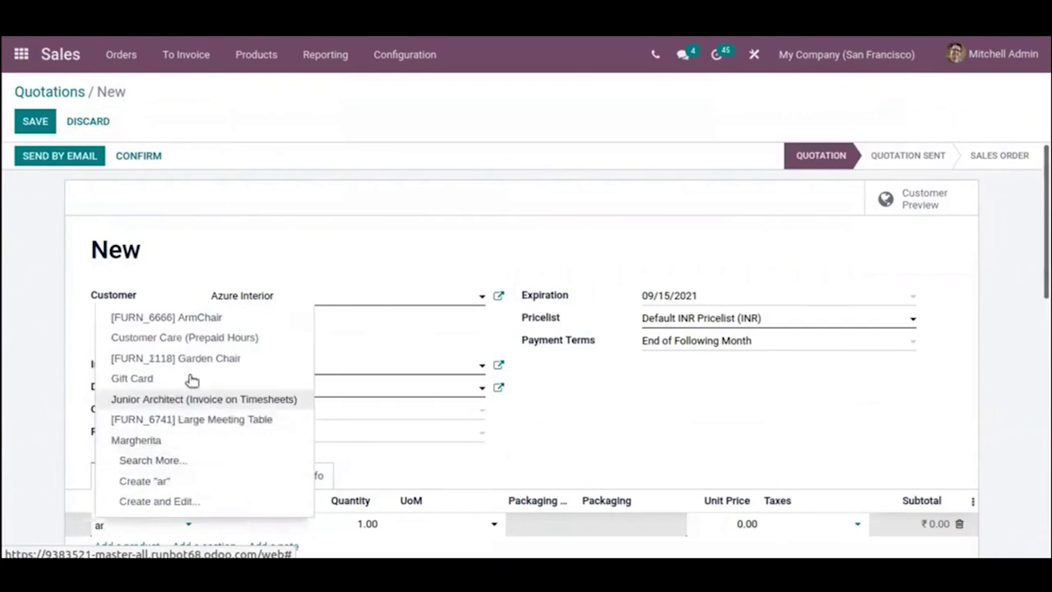
{"action": "left_click", "coordinate": [206, 317]}
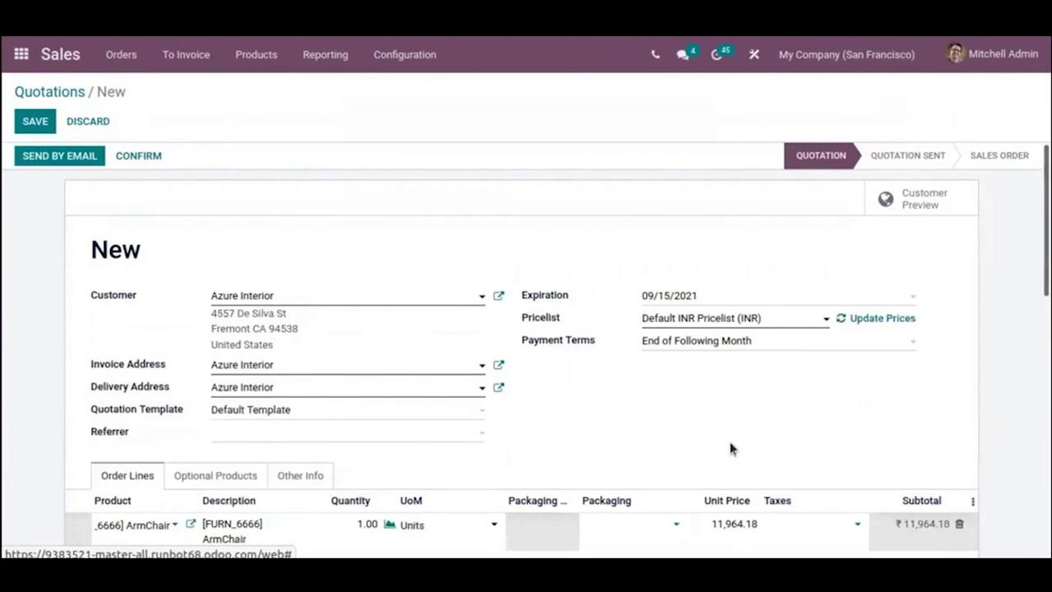
Divide the ArmChair unit price by the exchange rate in the calculator as 11964.18 ÷ 39.226829746877 and inspect the result
{"action": "scroll", "coordinate": [732, 448], "scroll_direction": "down", "scroll_amount": 2}
{"action": "left_click_drag", "start_coordinate": [560, 178], "coordinate": [288, 198]}
{"action": "type", "text": "1196"}
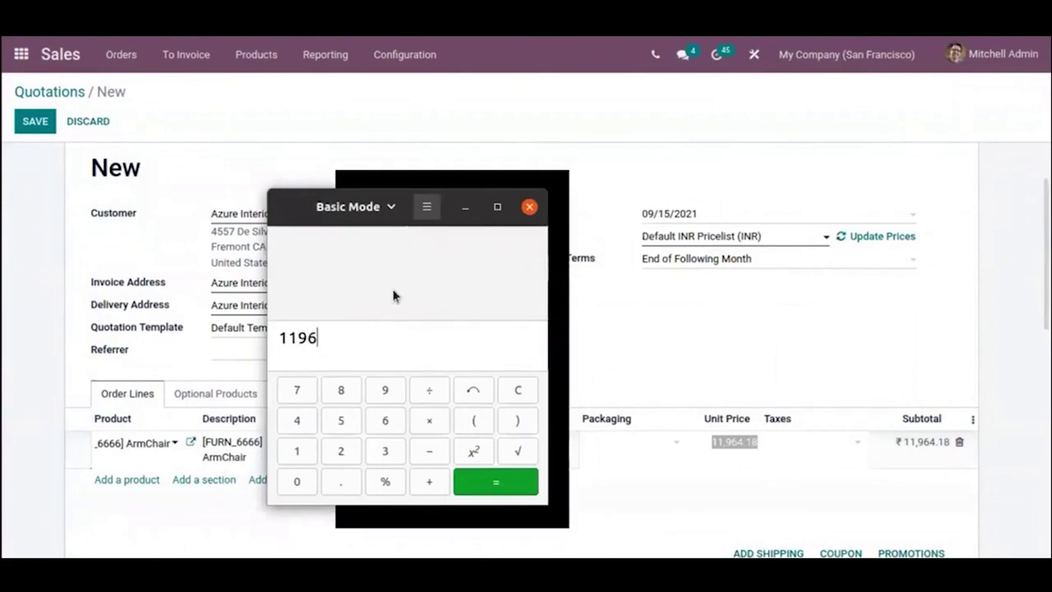
{"action": "type", "text": "4.18"}
{"action": "left_click", "coordinate": [429, 390]}
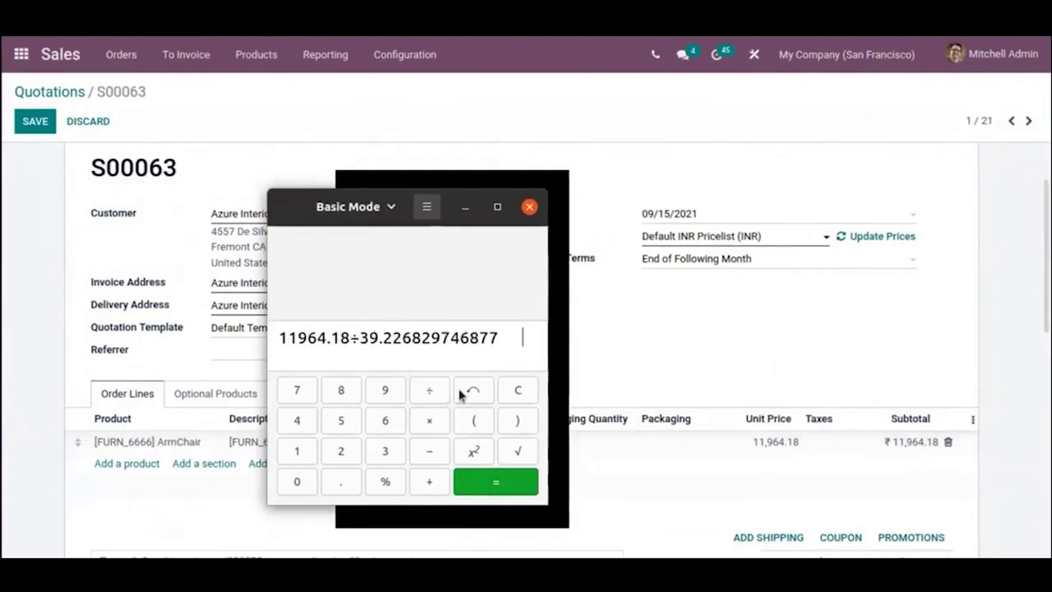
{"action": "left_click", "coordinate": [485, 480]}
{"action": "left_click_drag", "start_coordinate": [411, 332], "coordinate": [311, 339]}
{"action": "left_click", "coordinate": [287, 340]}
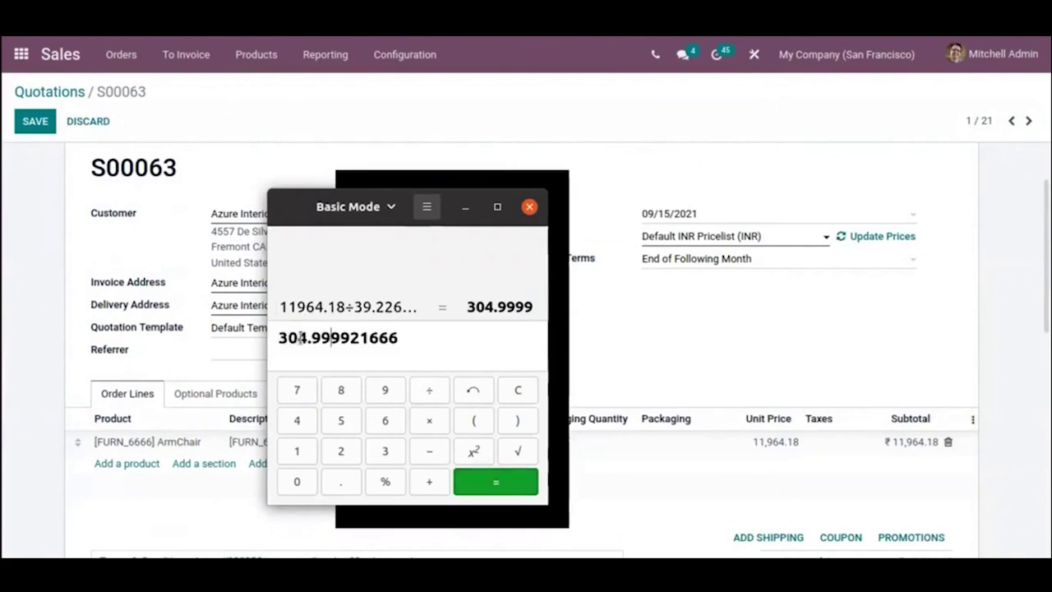
Close the calculator and save Azure Interior's quotation S00063
{"action": "left_click", "coordinate": [530, 207]}
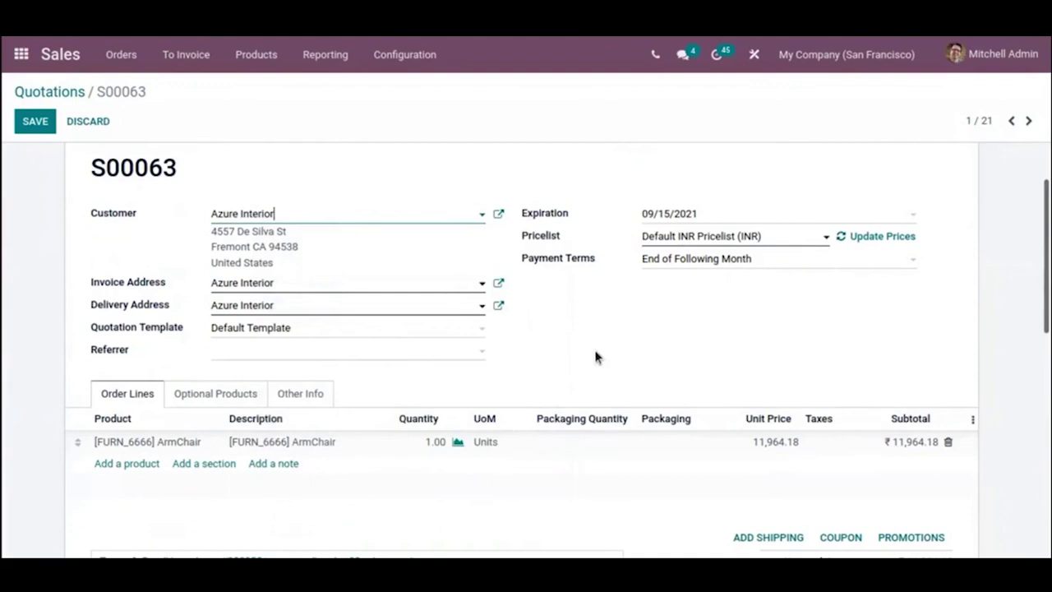
{"action": "scroll", "coordinate": [210, 223], "scroll_direction": "up", "scroll_amount": 1}
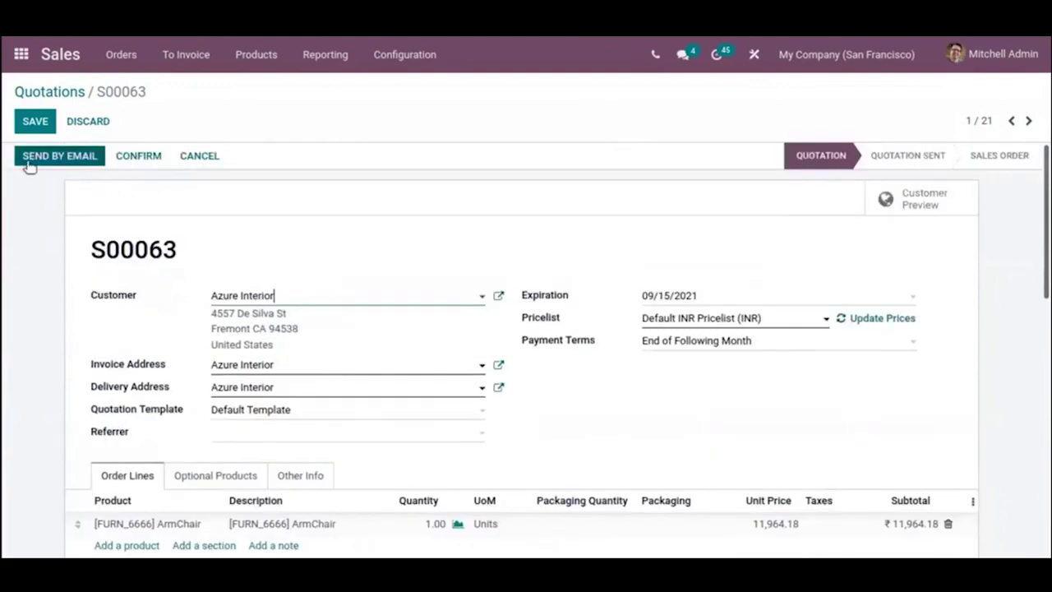
{"action": "left_click", "coordinate": [34, 120]}
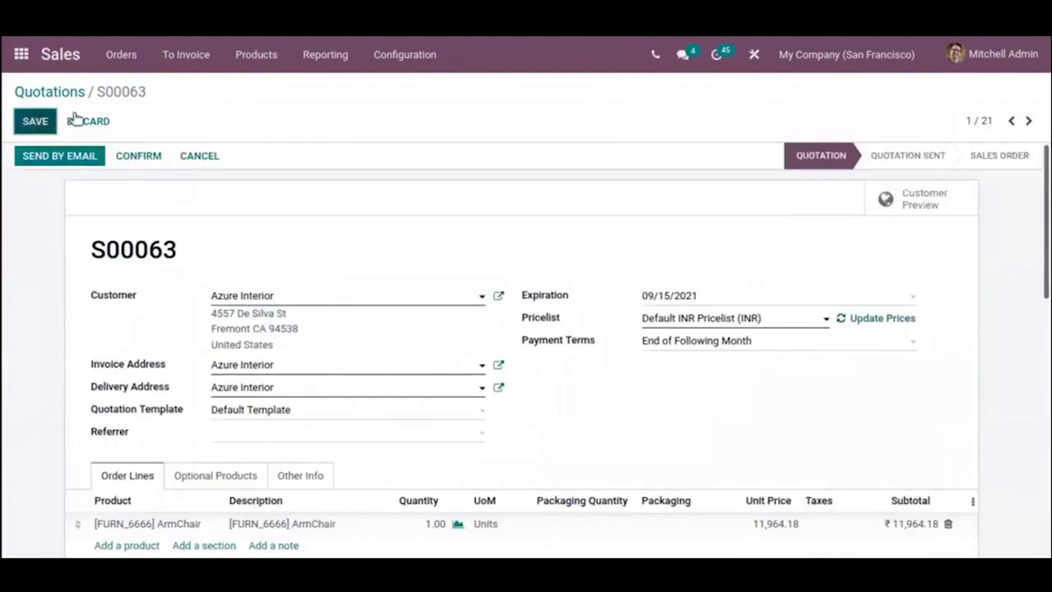
Open the Default INR Pricelist and review its price rules
{"action": "left_click", "coordinate": [265, 52]}
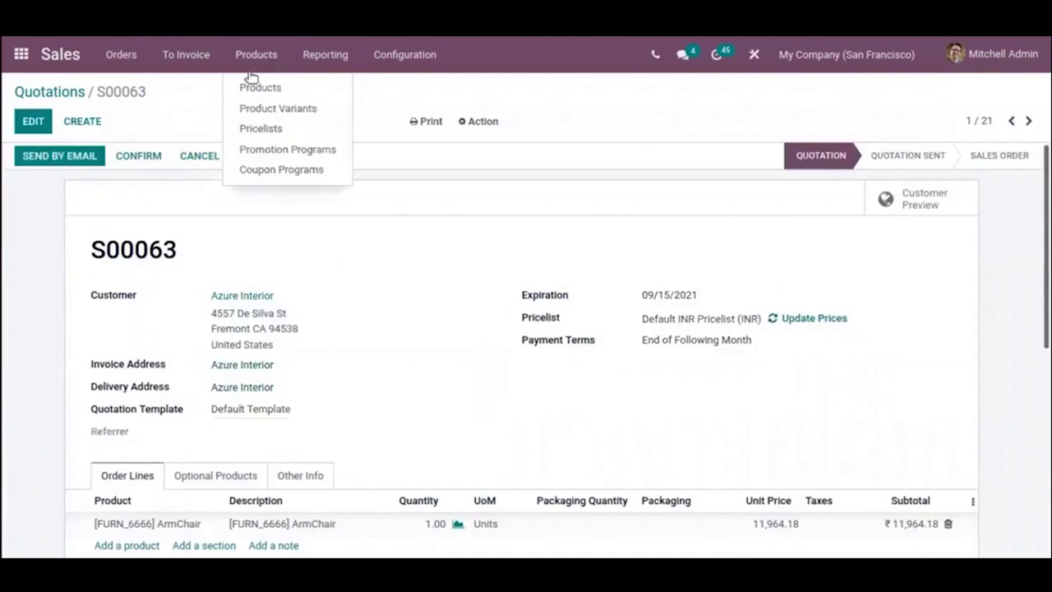
{"action": "left_click", "coordinate": [275, 129]}
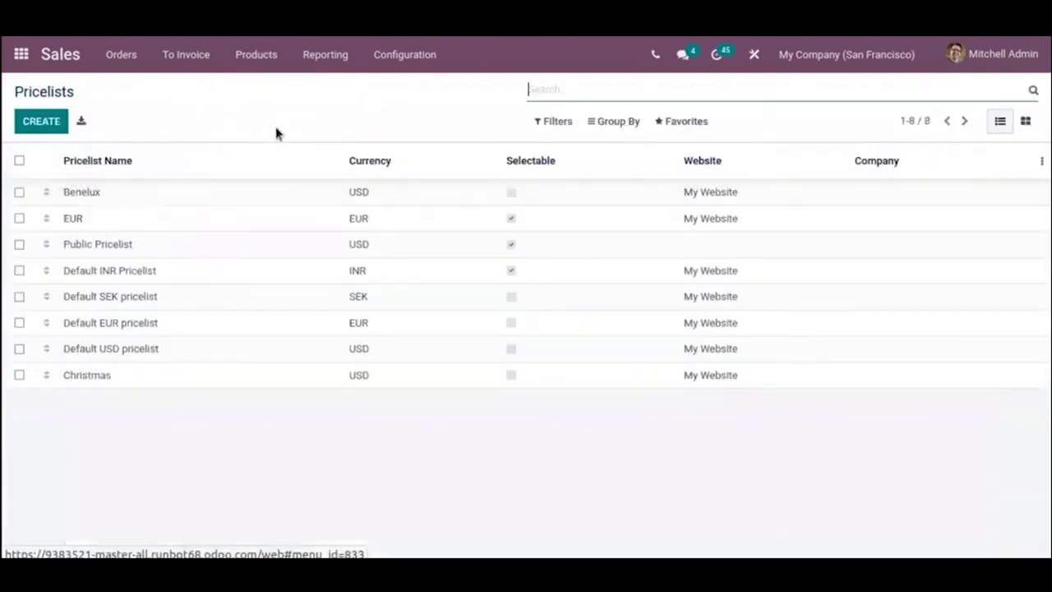
{"action": "left_click", "coordinate": [170, 271]}
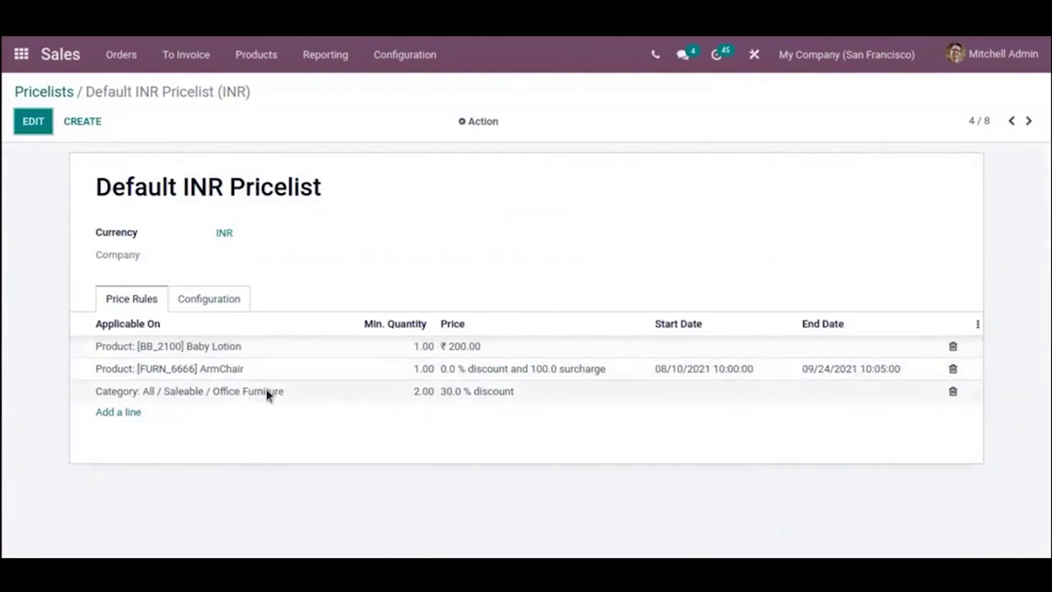
Create a new quotation for the customer Deco Addict using the Default INR Pricelist (INR)
{"action": "left_click", "coordinate": [119, 54]}
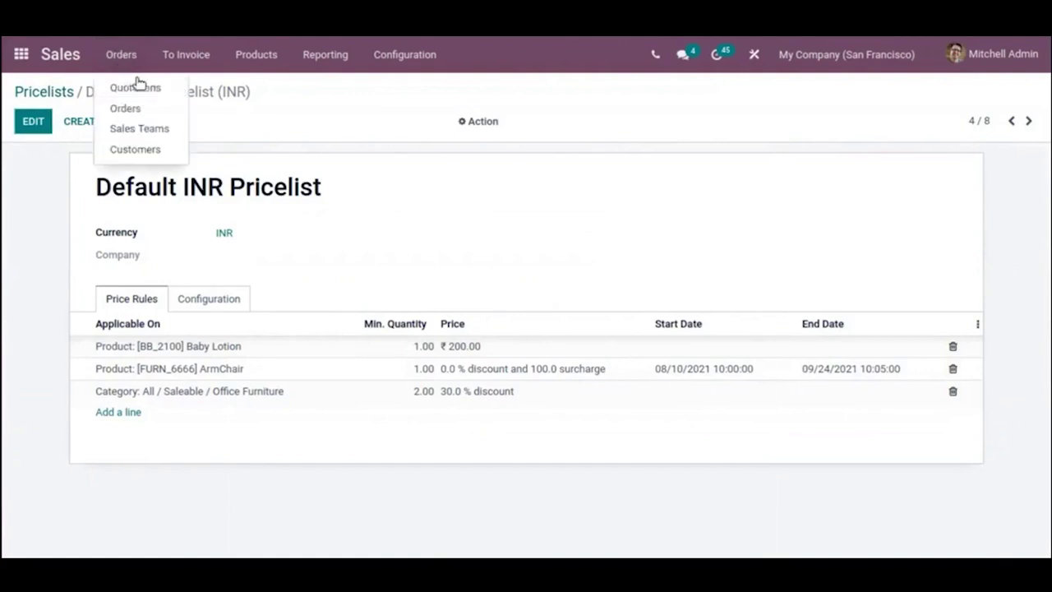
{"action": "left_click", "coordinate": [140, 90]}
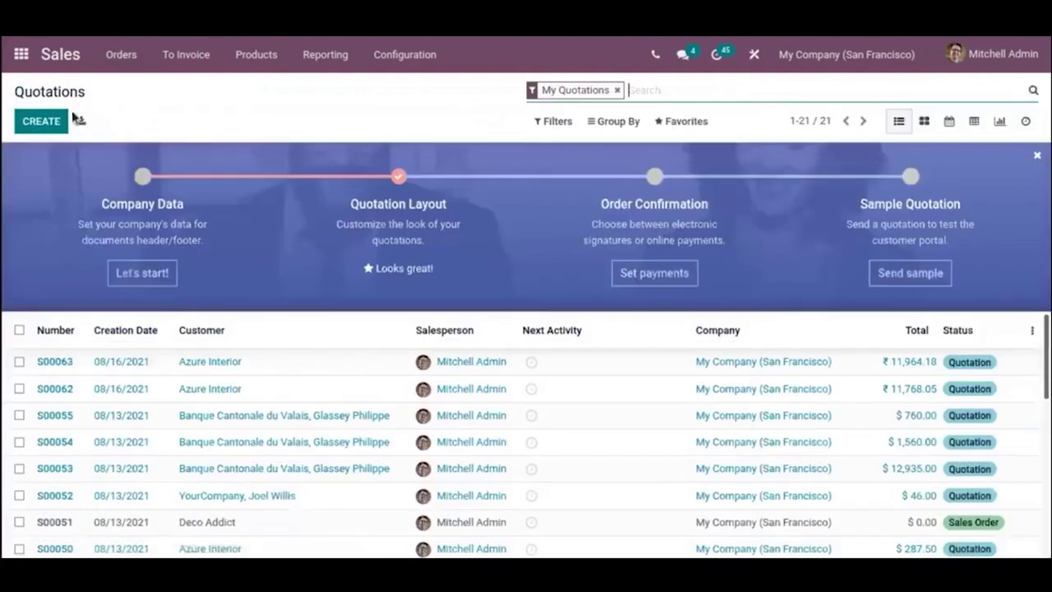
{"action": "left_click", "coordinate": [37, 121]}
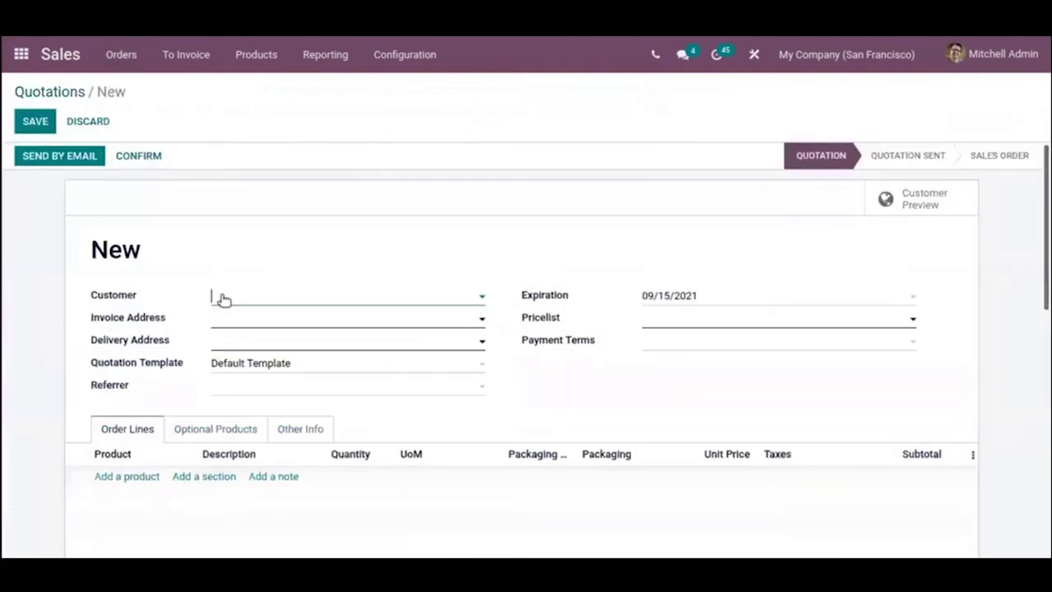
{"action": "left_click", "coordinate": [218, 298]}
{"action": "left_click", "coordinate": [256, 322]}
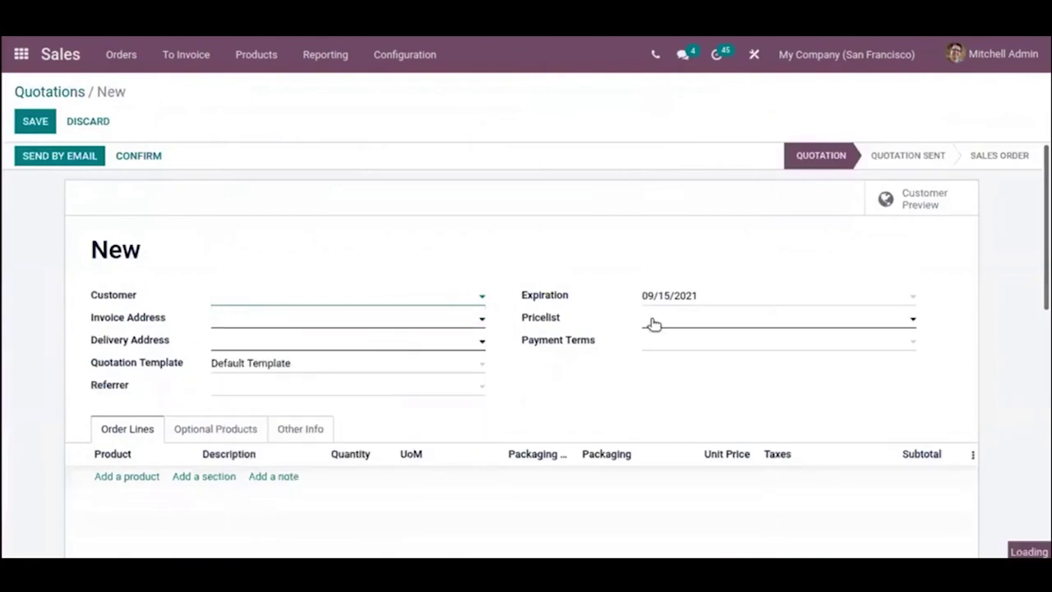
{"action": "left_click", "coordinate": [654, 321]}
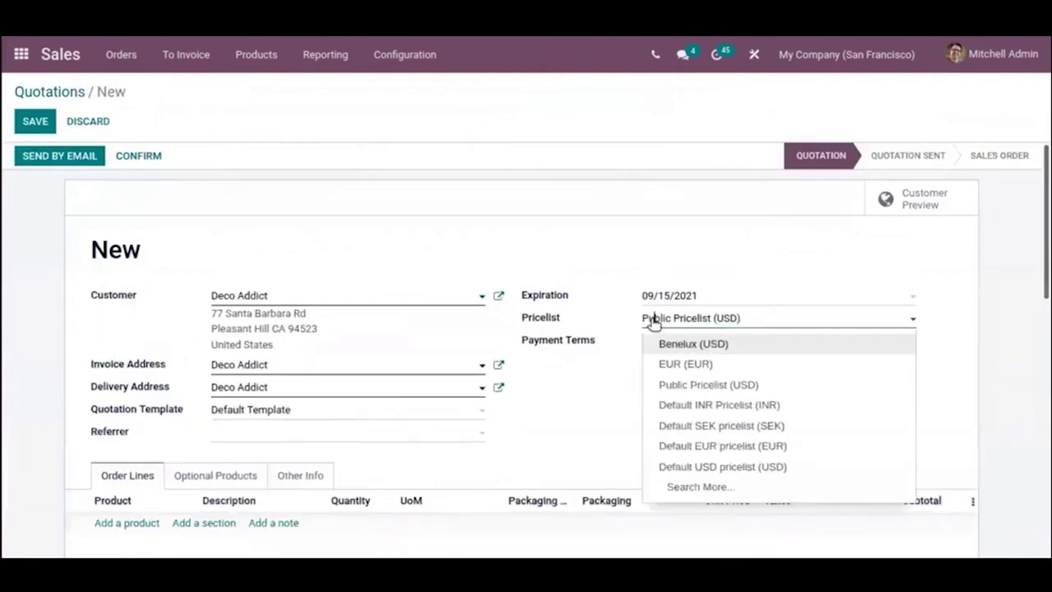
{"action": "left_click", "coordinate": [749, 411]}
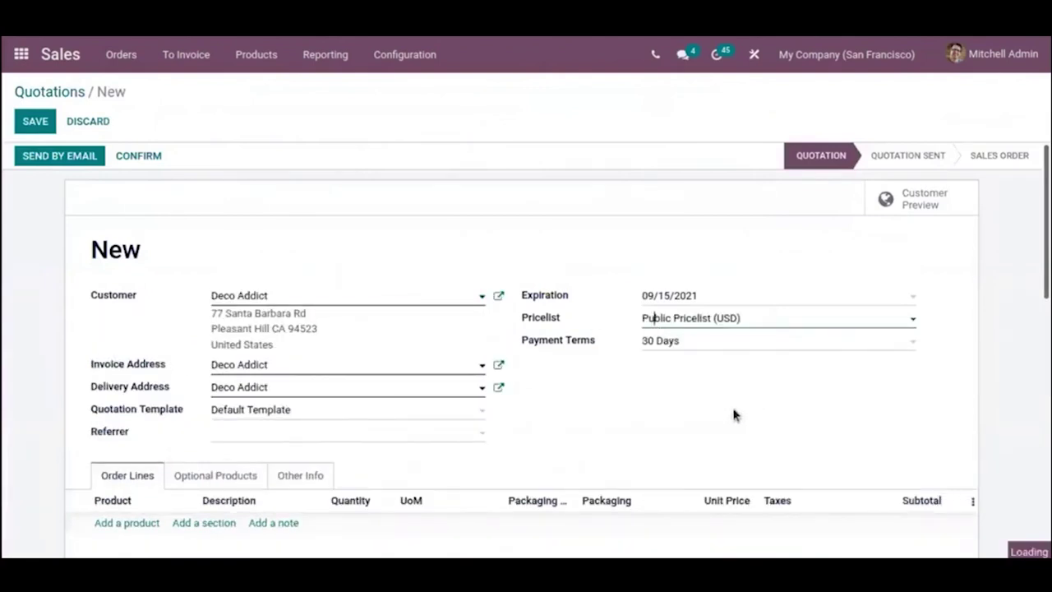
Add the product [E-COM11] Desk Chair to the quotation's order lines
{"action": "left_click", "coordinate": [148, 524]}
{"action": "type", "text": "cha"}
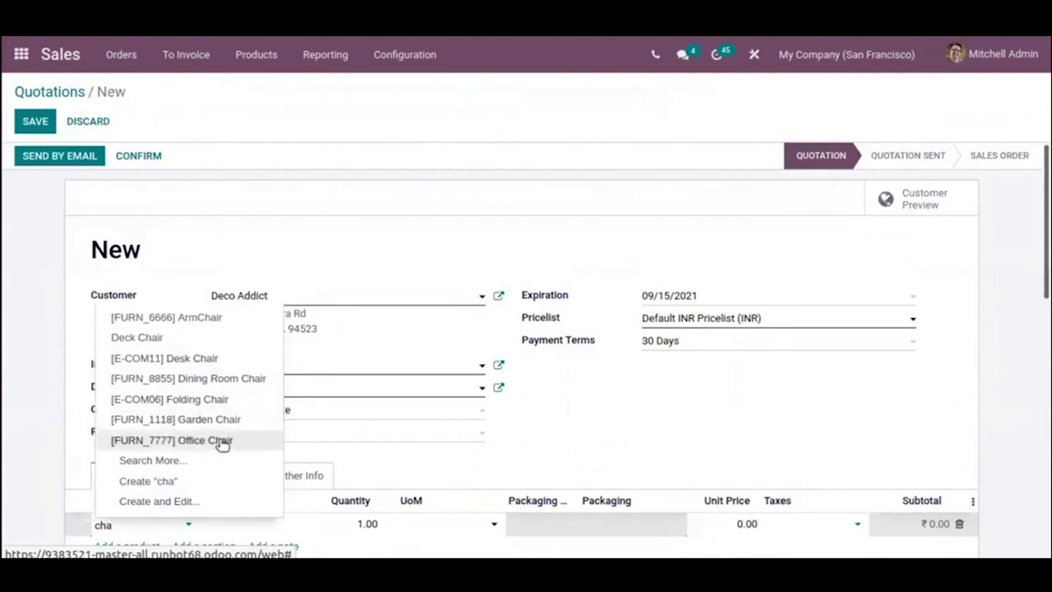
{"action": "left_click", "coordinate": [217, 362]}
{"action": "scroll", "coordinate": [451, 370], "scroll_direction": "down", "scroll_amount": 2}
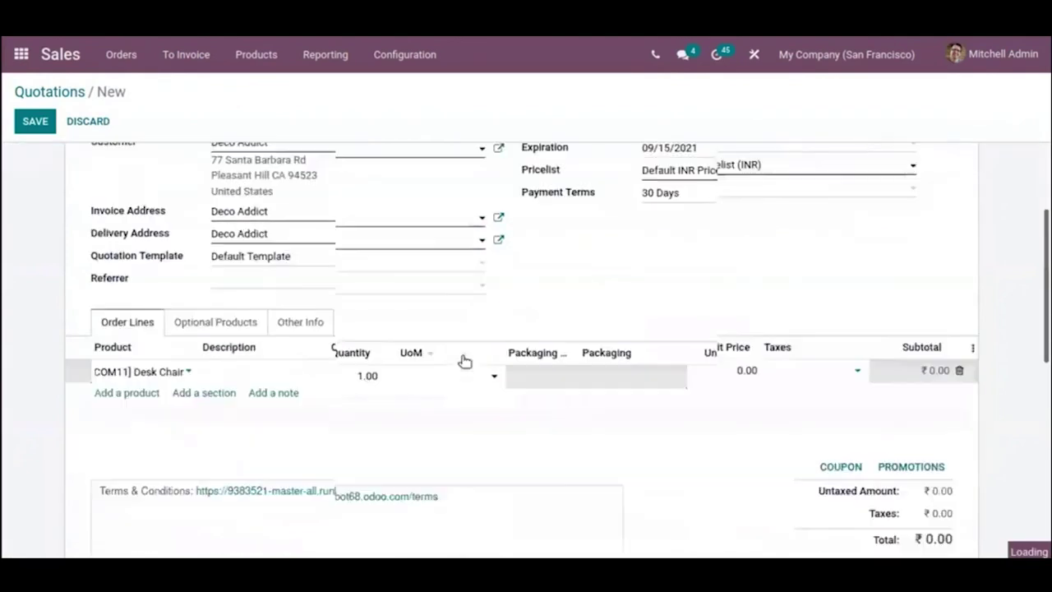
{"action": "scroll", "coordinate": [463, 360], "scroll_direction": "up", "scroll_amount": 1}
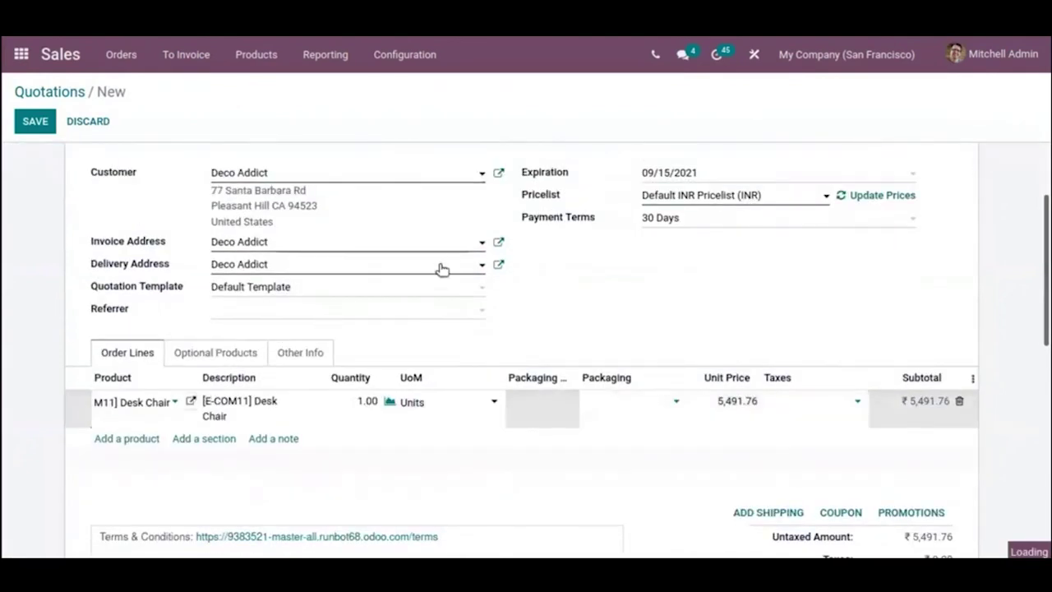
Open the Desk Chair's product record from the order line and check its sales price
{"action": "left_click", "coordinate": [192, 399]}
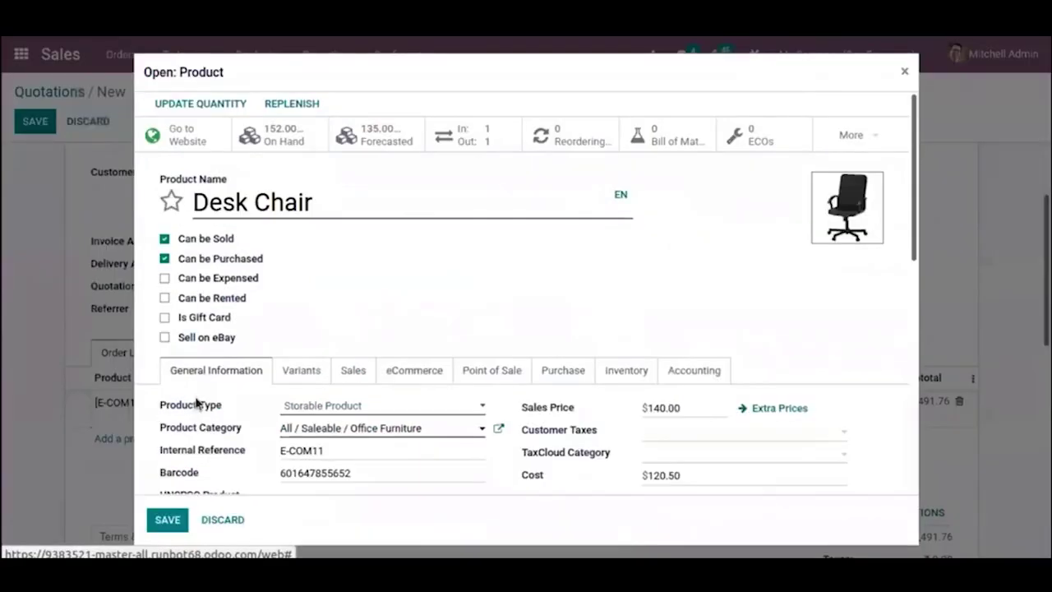
{"action": "scroll", "coordinate": [526, 370], "scroll_direction": "down", "scroll_amount": 1}
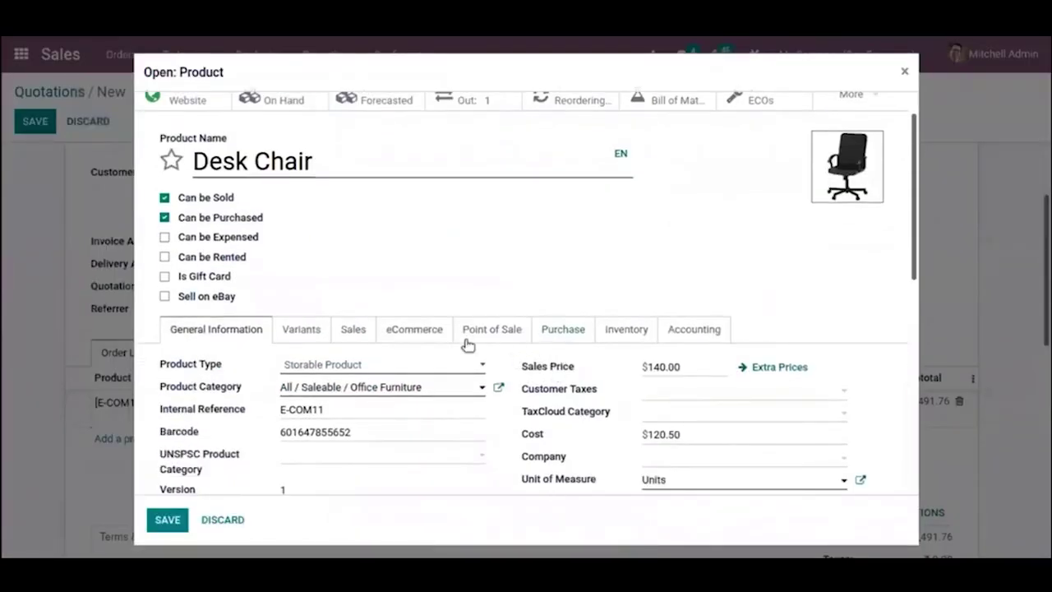
{"action": "double_click", "coordinate": [664, 368]}
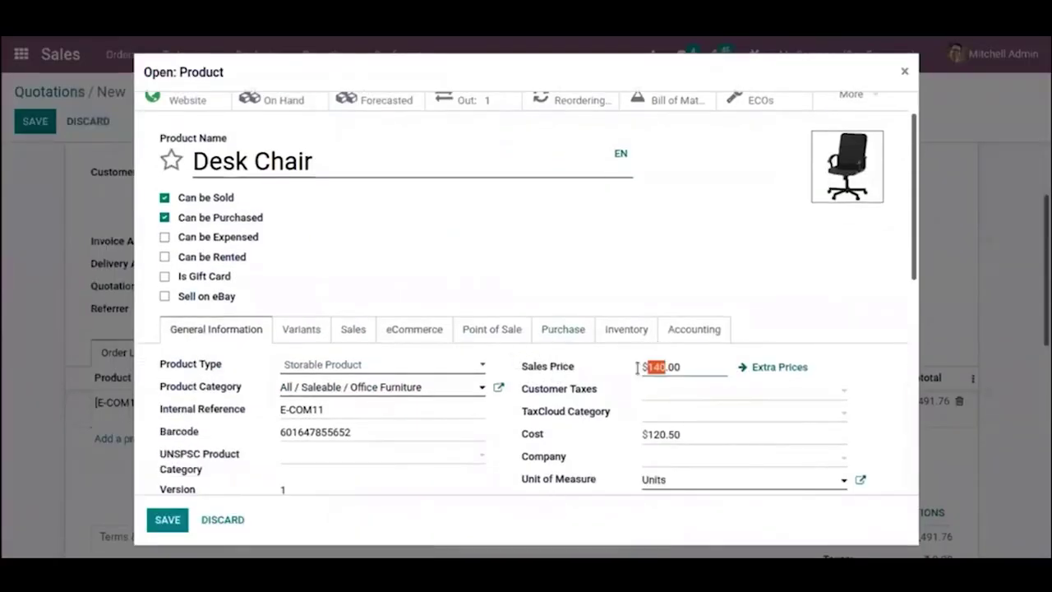
{"action": "left_click", "coordinate": [435, 349]}
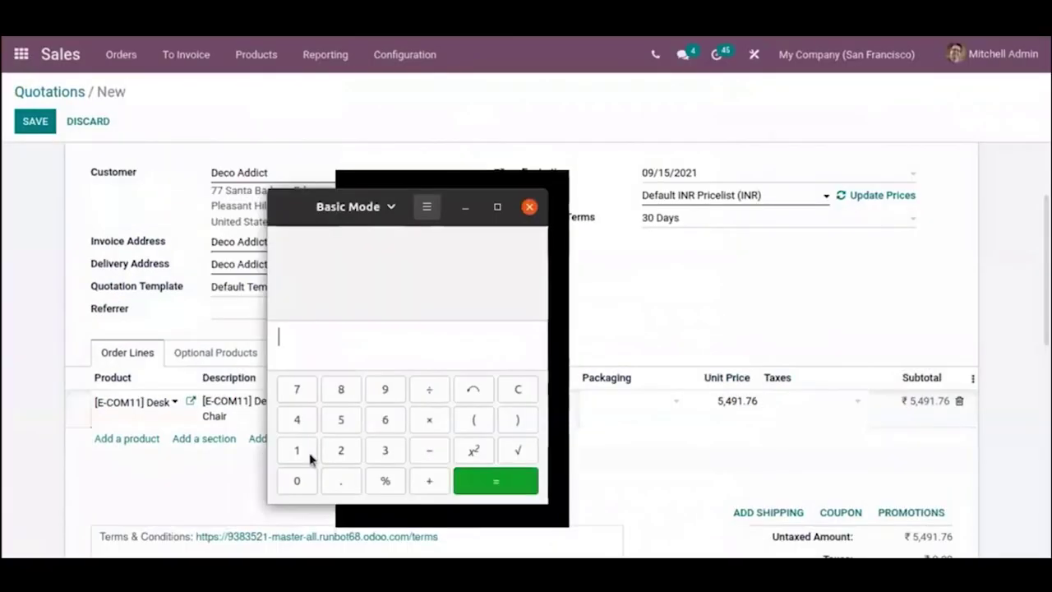
Calculate 140 × 39.226829746877 in the calculator, compare the result with the Desk Chair's unit price, and close the calculator
{"action": "left_click", "coordinate": [296, 450]}
{"action": "left_click", "coordinate": [296, 421]}
{"action": "left_click", "coordinate": [297, 481]}
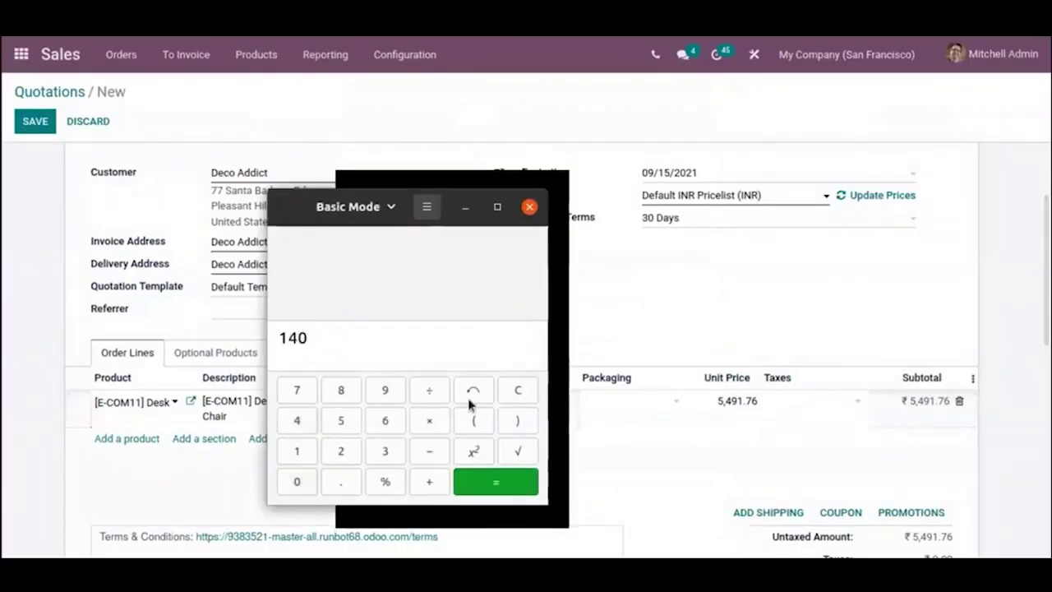
{"action": "left_click", "coordinate": [430, 420]}
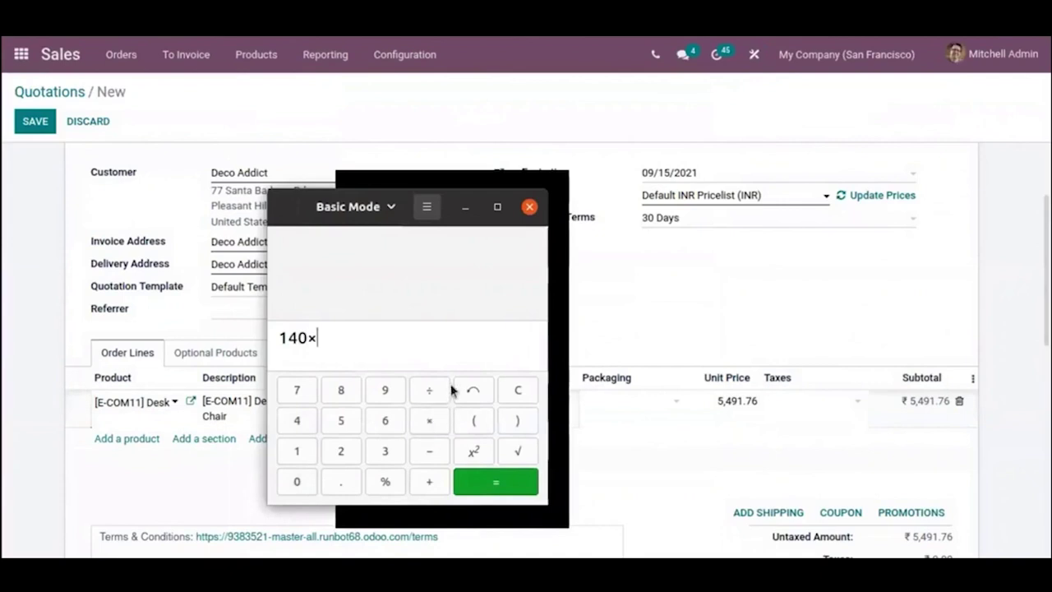
{"action": "type", "text": "39.226829746877"}
{"action": "left_click", "coordinate": [496, 482]}
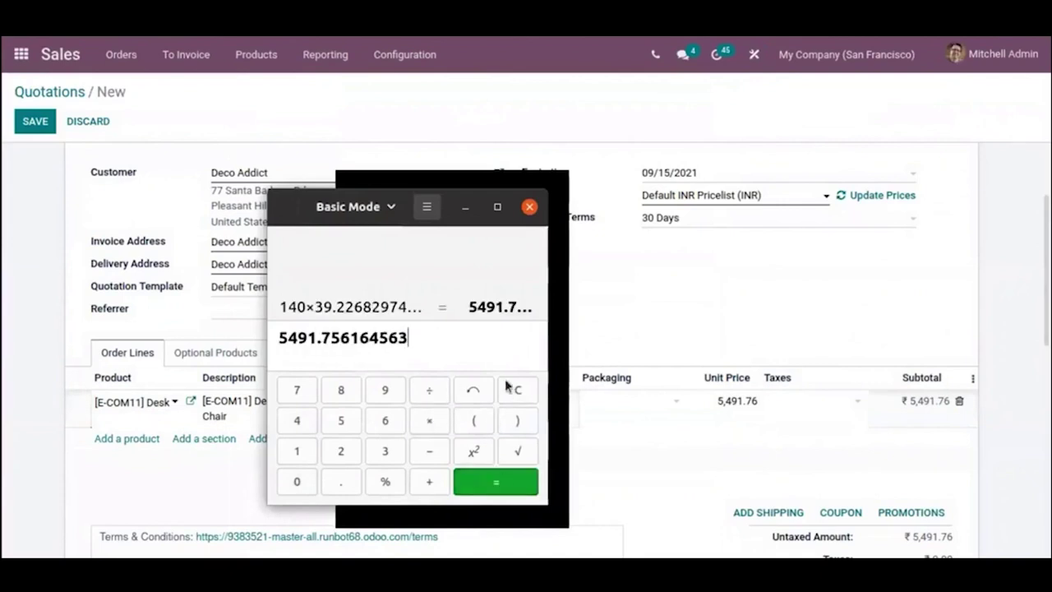
{"action": "left_click_drag", "start_coordinate": [427, 338], "coordinate": [264, 342]}
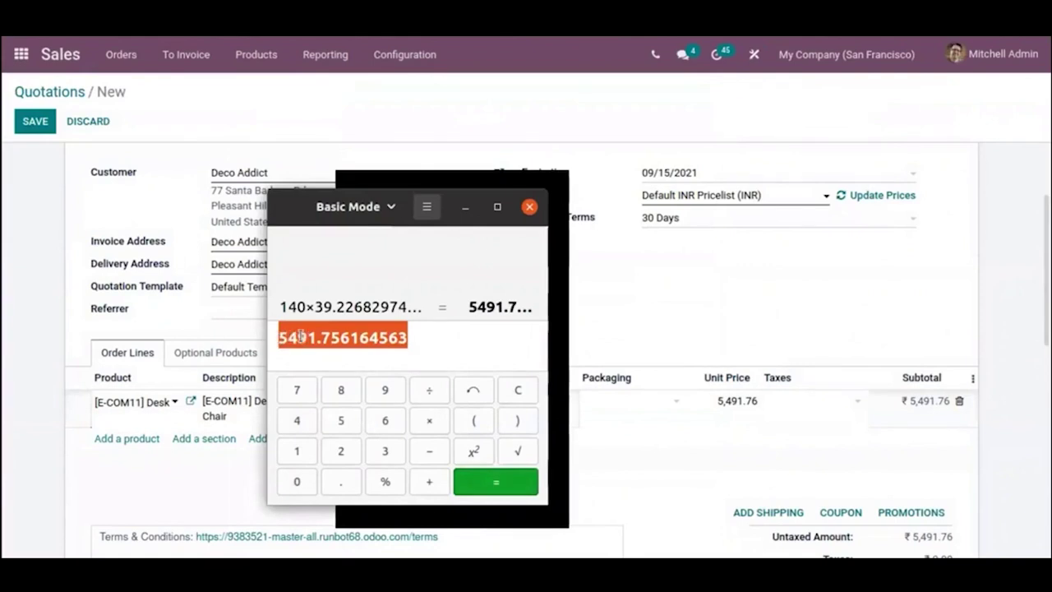
{"action": "left_click", "coordinate": [387, 338]}
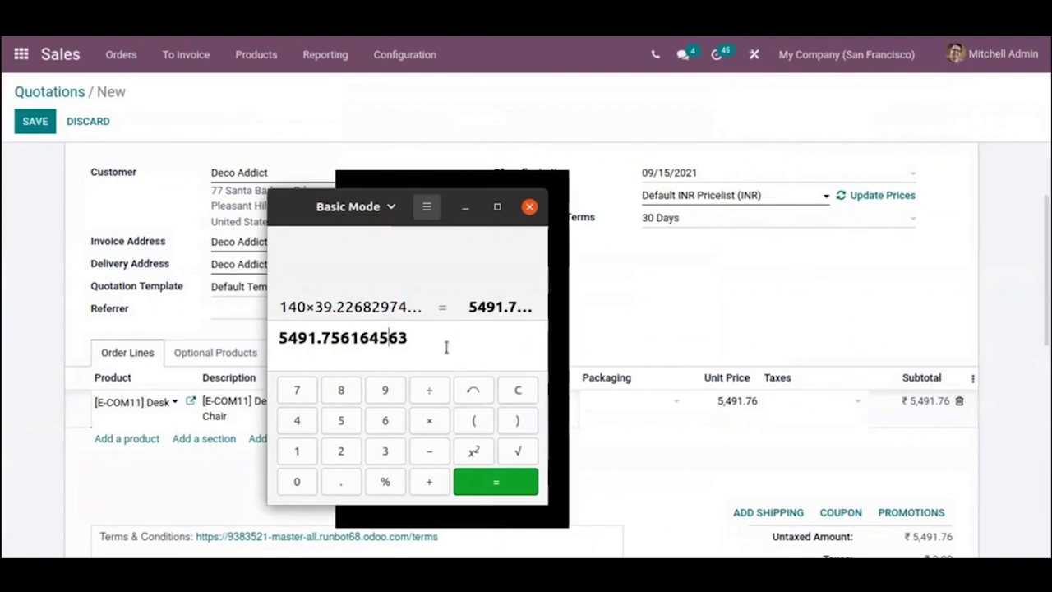
{"action": "left_click_drag", "start_coordinate": [410, 338], "coordinate": [266, 344]}
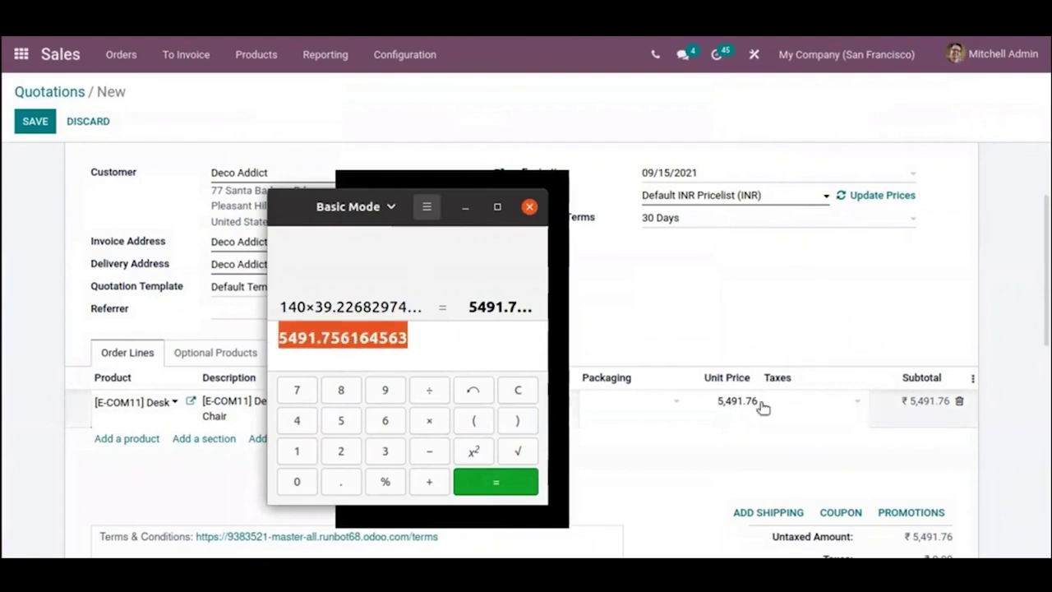
{"action": "left_click", "coordinate": [530, 207]}
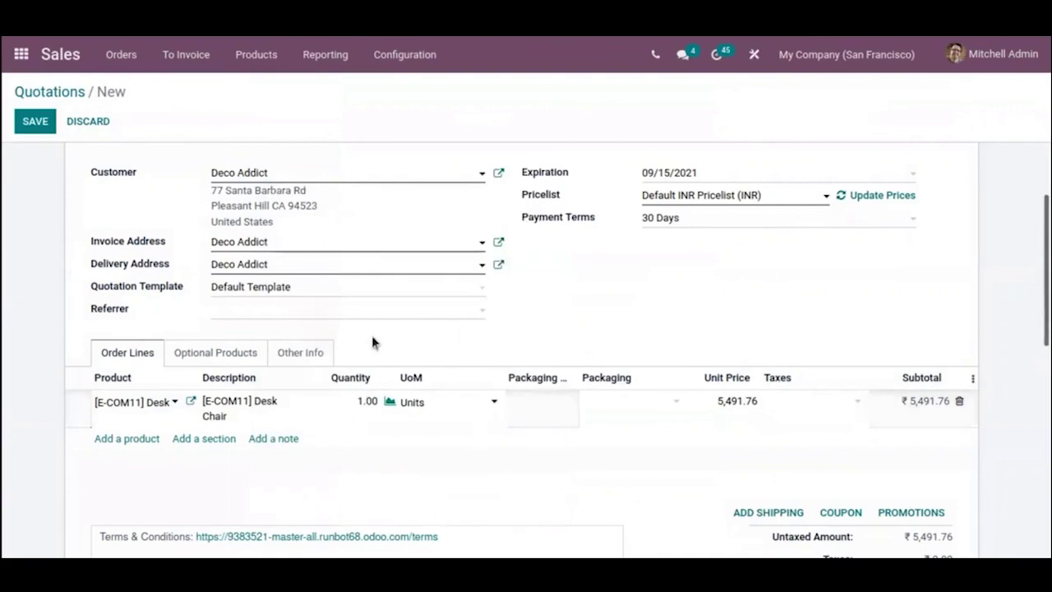
Set the Desk Chair order line's quantity to 2
{"action": "left_click", "coordinate": [380, 400]}
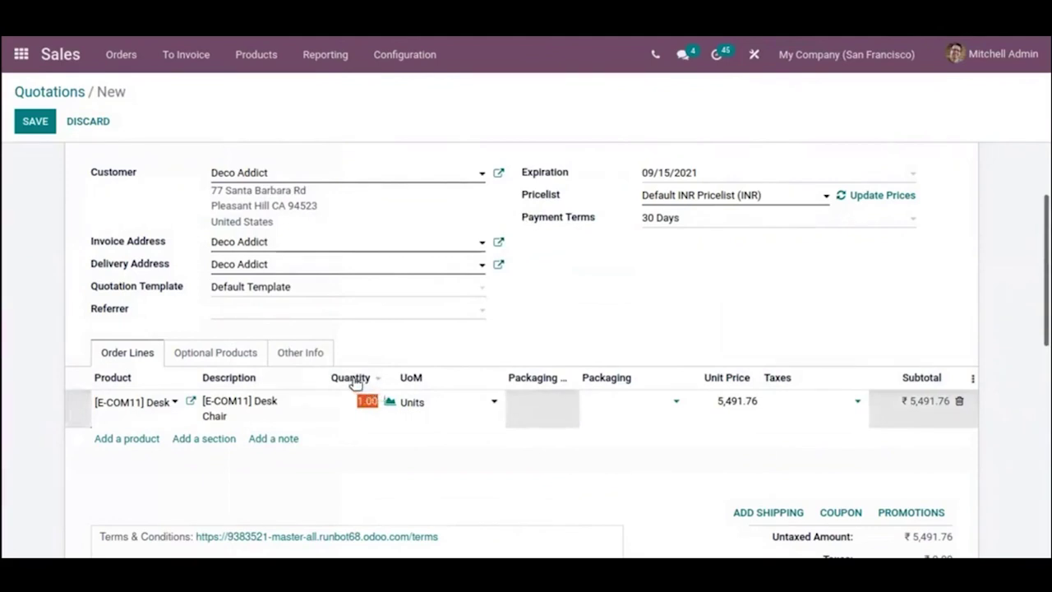
{"action": "type", "text": "2"}
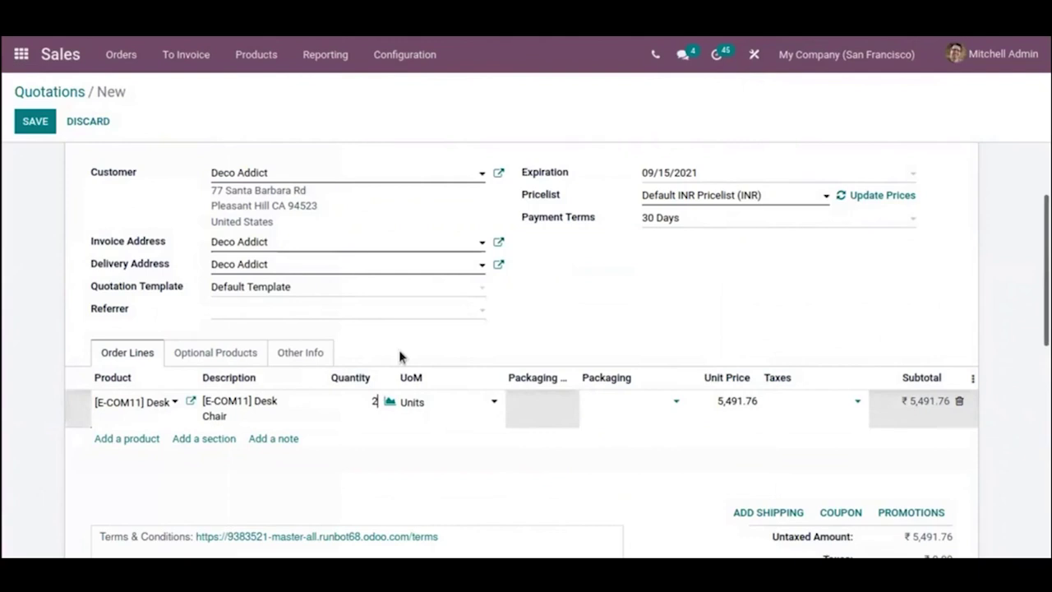
{"action": "left_click", "coordinate": [390, 353]}
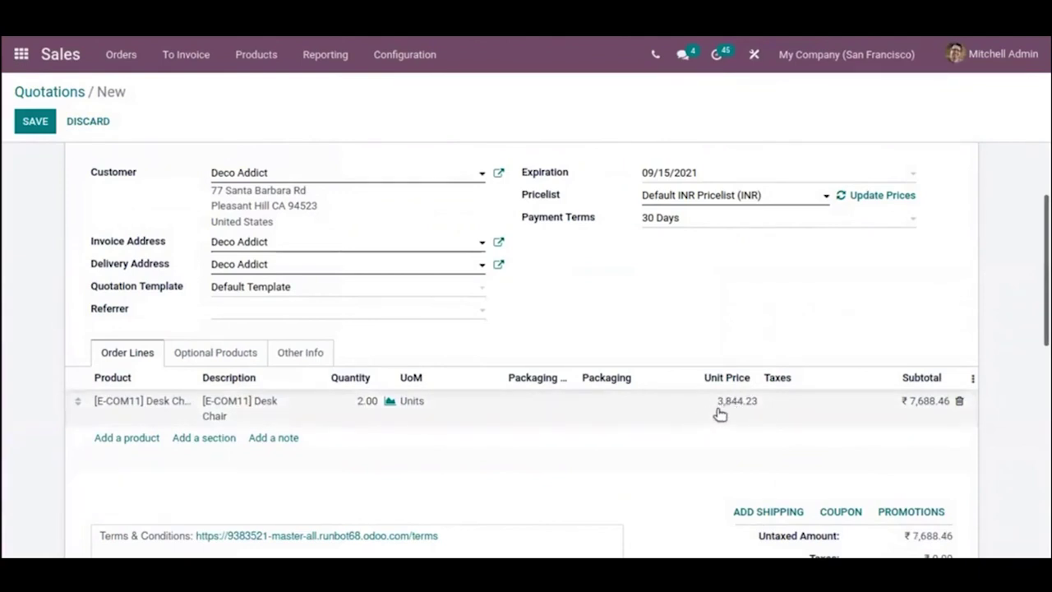
Open the calculator, divide the Desk Chair's discounted unit price by the exchange rate as 3844.23 ÷ 39.226829746877, and inspect the result
{"action": "left_click", "coordinate": [25, 534]}
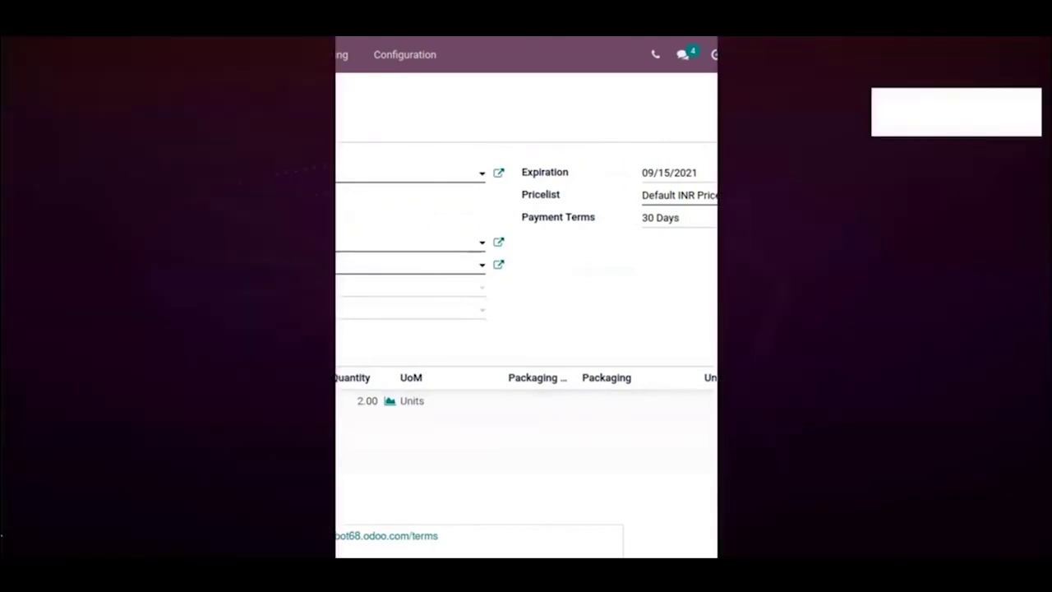
{"action": "type", "text": "ca"}
{"action": "left_click", "coordinate": [297, 83]}
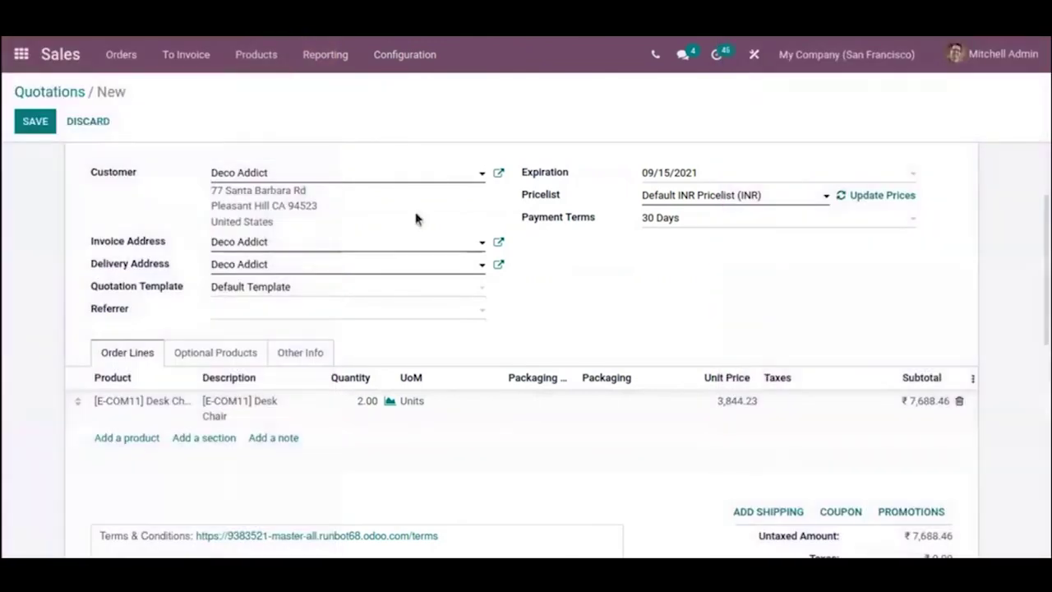
{"action": "left_click", "coordinate": [400, 453]}
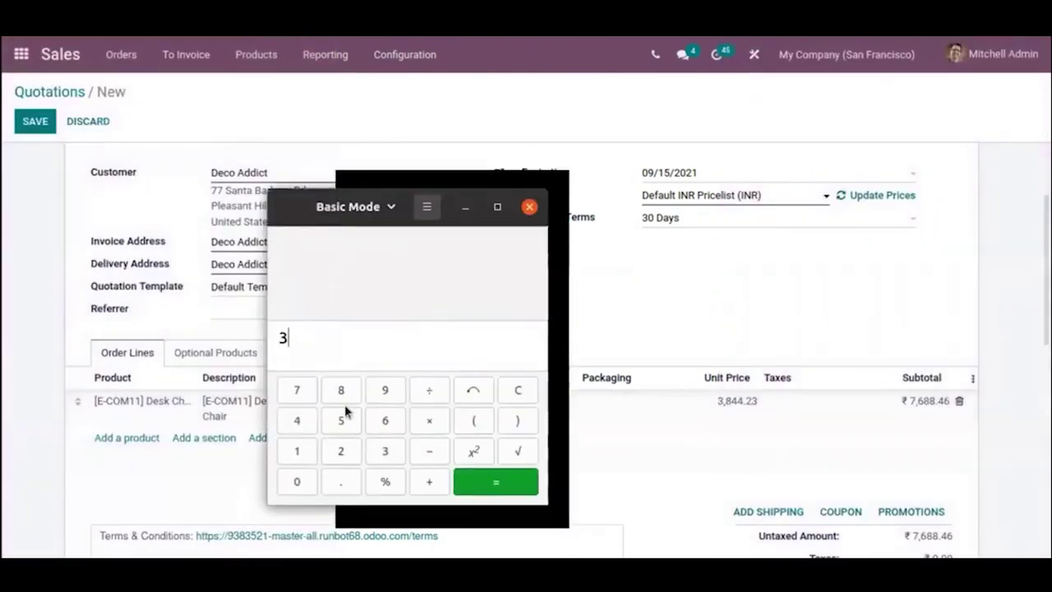
{"action": "left_click", "coordinate": [343, 391]}
{"action": "left_click", "coordinate": [308, 419]}
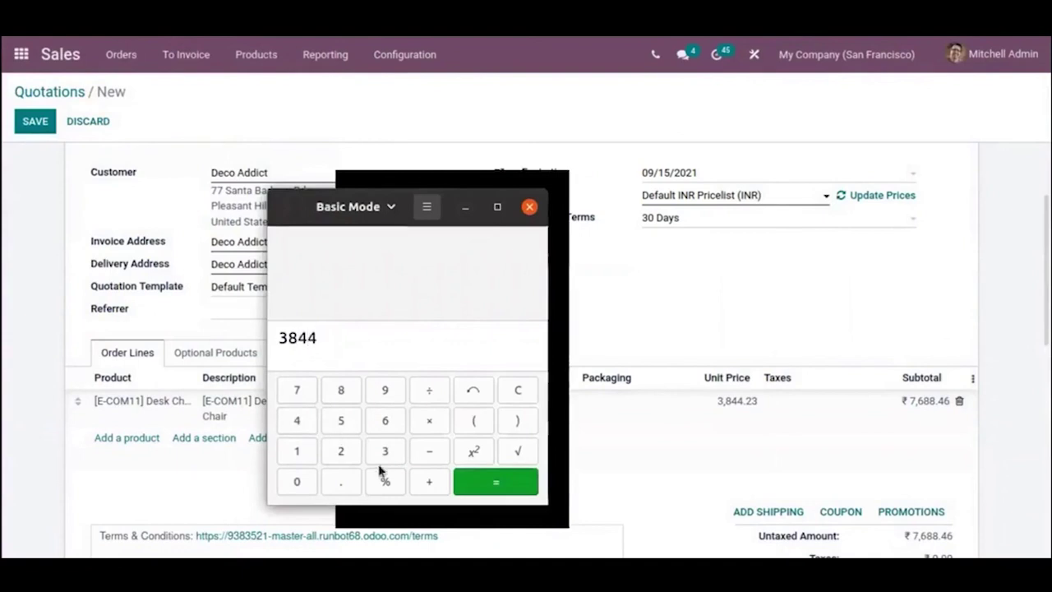
{"action": "left_click", "coordinate": [342, 484]}
{"action": "left_click", "coordinate": [342, 452]}
{"action": "left_click", "coordinate": [386, 451]}
{"action": "type", "text": "39.226829746877"}
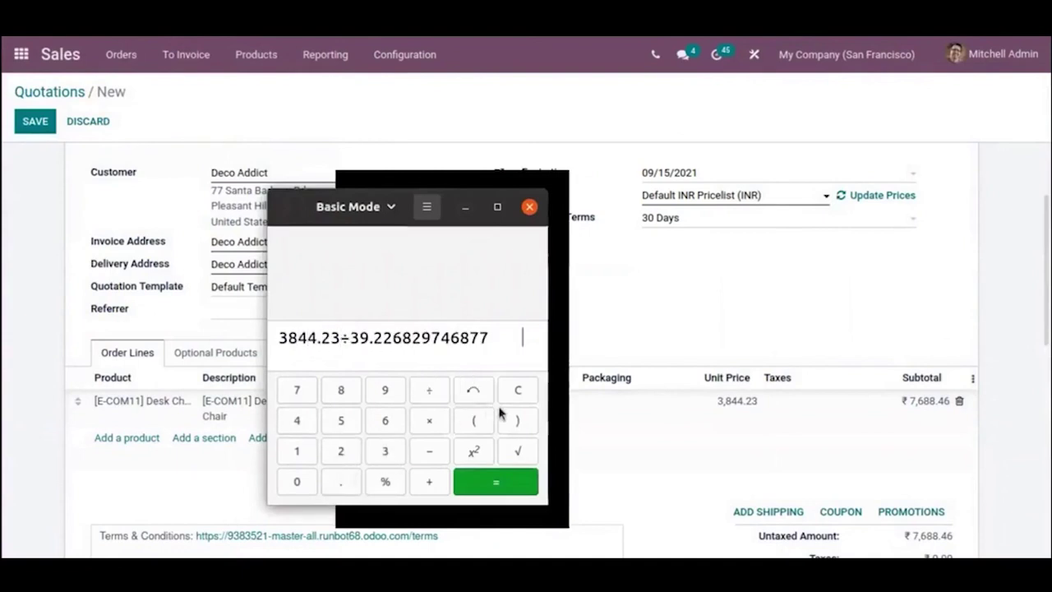
{"action": "left_click", "coordinate": [489, 475]}
{"action": "left_click_drag", "start_coordinate": [406, 336], "coordinate": [272, 331]}
{"action": "left_click_drag", "start_coordinate": [399, 334], "coordinate": [273, 335]}
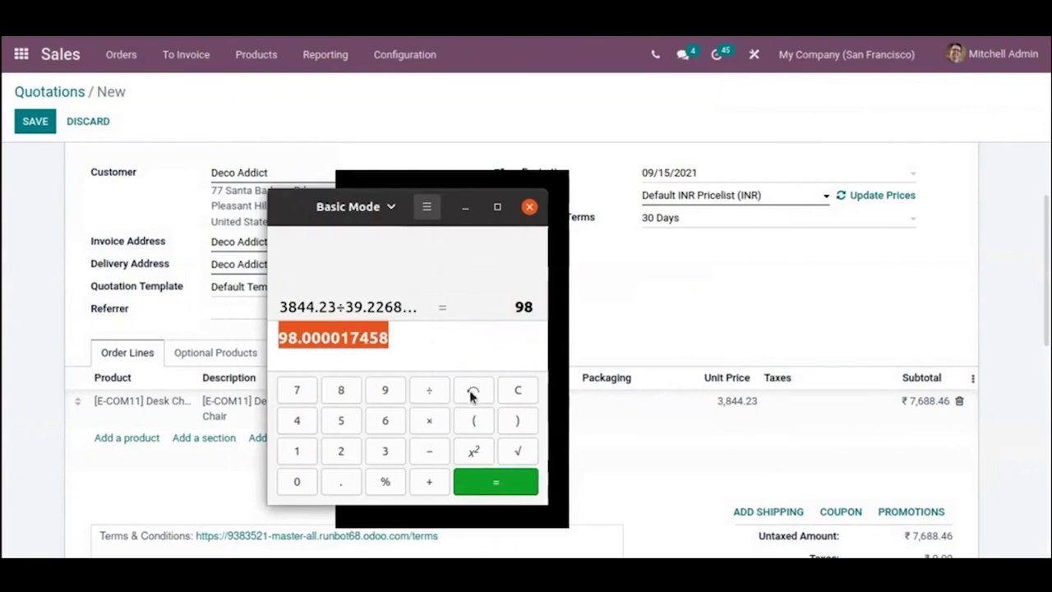
Calculate the 30% discount on the Desk Chair's sales price as 140 × .3
{"action": "left_click", "coordinate": [514, 392]}
{"action": "left_click", "coordinate": [300, 448]}
{"action": "left_click", "coordinate": [300, 423]}
{"action": "left_click", "coordinate": [298, 482]}
{"action": "left_click", "coordinate": [430, 420]}
{"action": "left_click", "coordinate": [339, 485]}
{"action": "left_click", "coordinate": [385, 451]}
{"action": "left_click", "coordinate": [497, 479]}
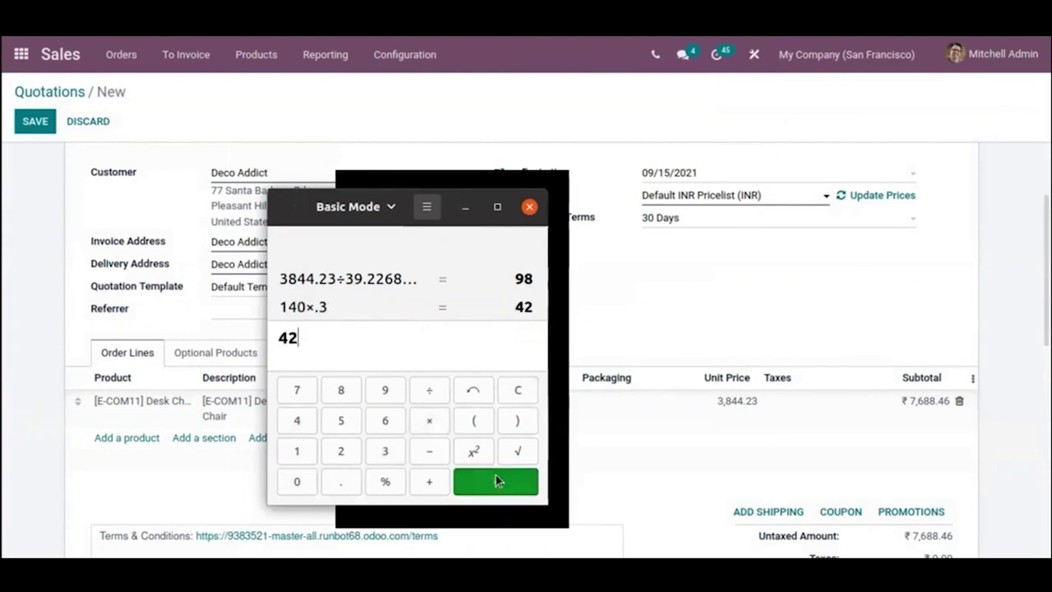
Subtract the discount from the Desk Chair's sales price as 140 − 42, then close the calculator and return to the quotation
{"action": "left_click", "coordinate": [504, 393]}
{"action": "left_click", "coordinate": [300, 451]}
{"action": "left_click", "coordinate": [303, 426]}
{"action": "left_click", "coordinate": [306, 480]}
{"action": "left_click", "coordinate": [426, 453]}
{"action": "left_click", "coordinate": [312, 423]}
{"action": "left_click", "coordinate": [341, 451]}
{"action": "left_click", "coordinate": [489, 481]}
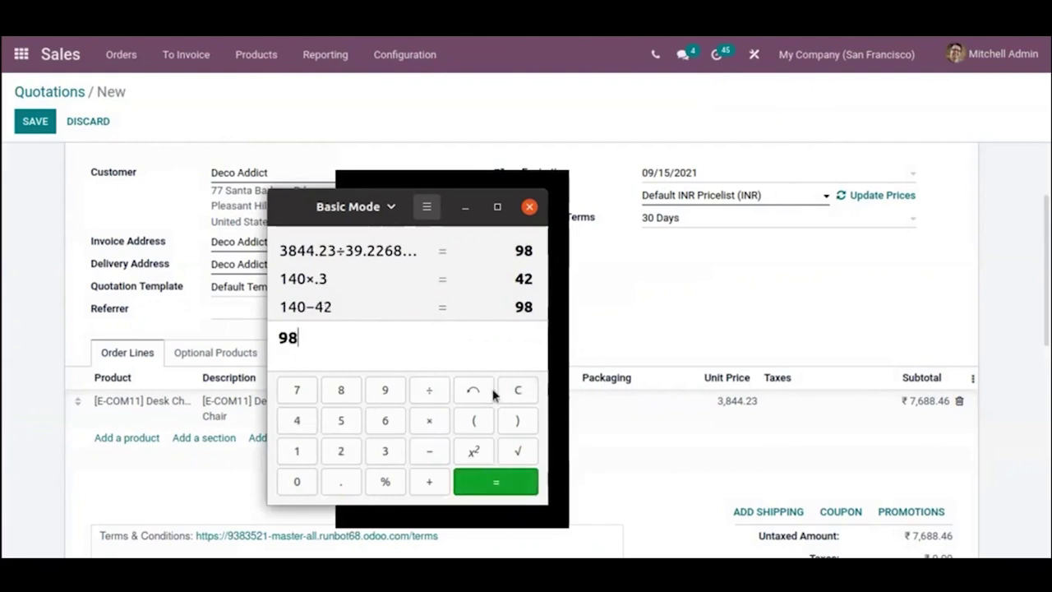
{"action": "left_click", "coordinate": [530, 206]}
{"action": "scroll", "coordinate": [125, 336], "scroll_direction": "up", "scroll_amount": 3}
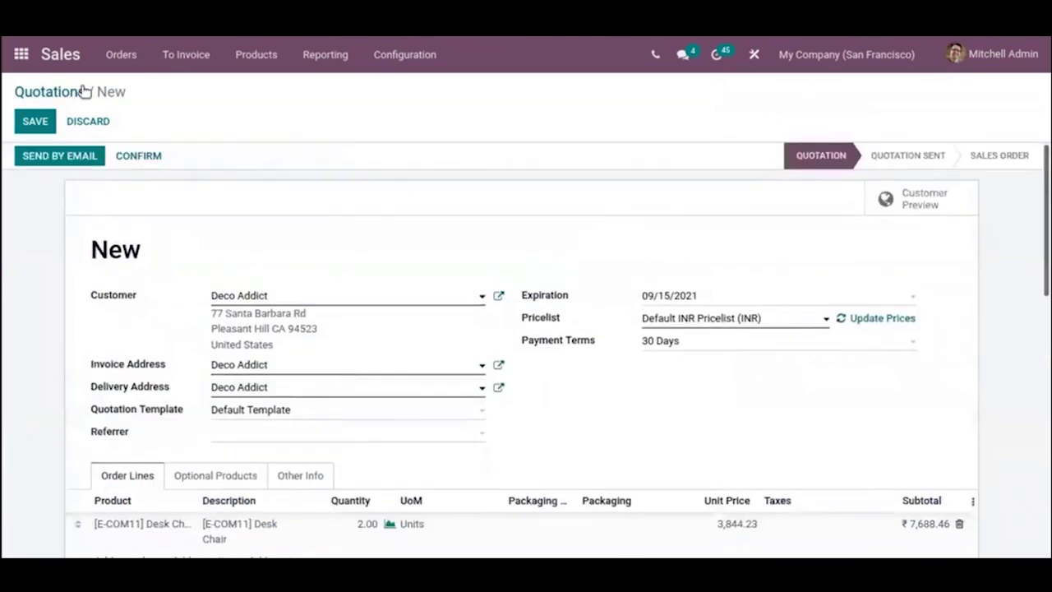
Save the Desk Chair quotation and open the Default INR Pricelist to review its price rules
{"action": "left_click", "coordinate": [30, 119]}
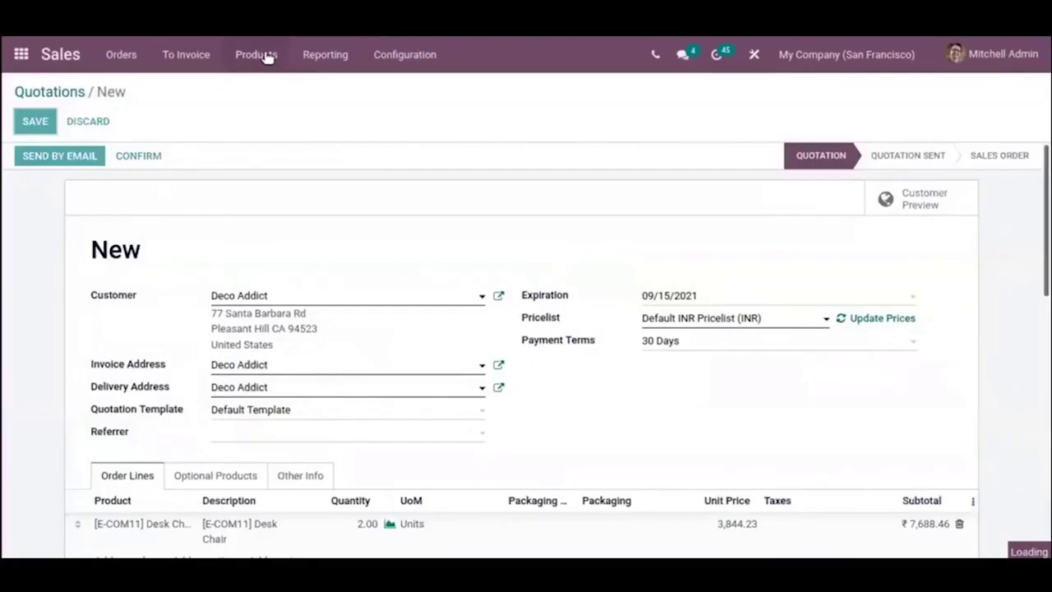
{"action": "left_click", "coordinate": [266, 55]}
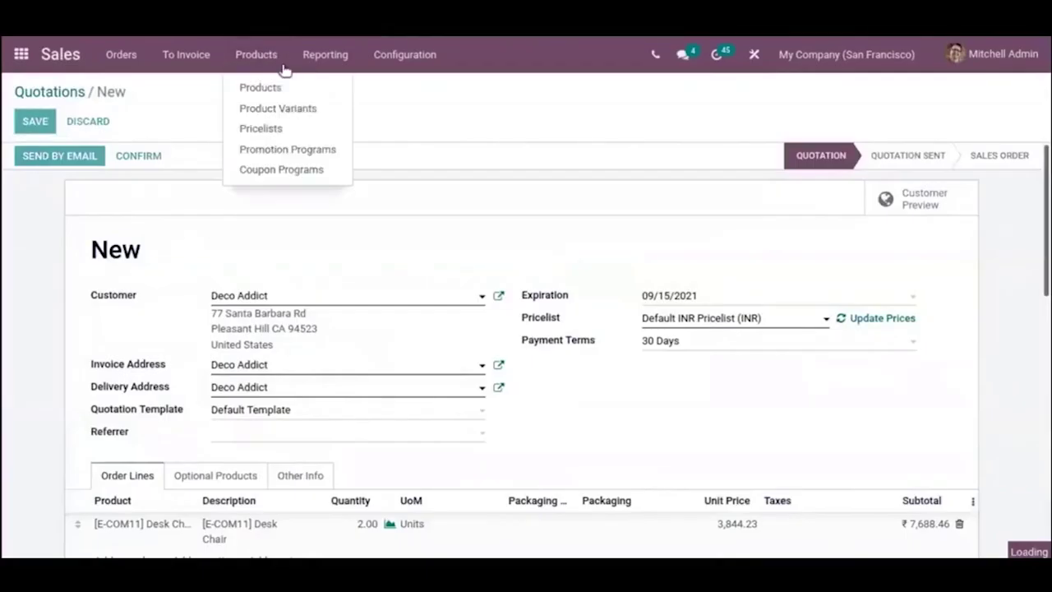
{"action": "left_click", "coordinate": [261, 126]}
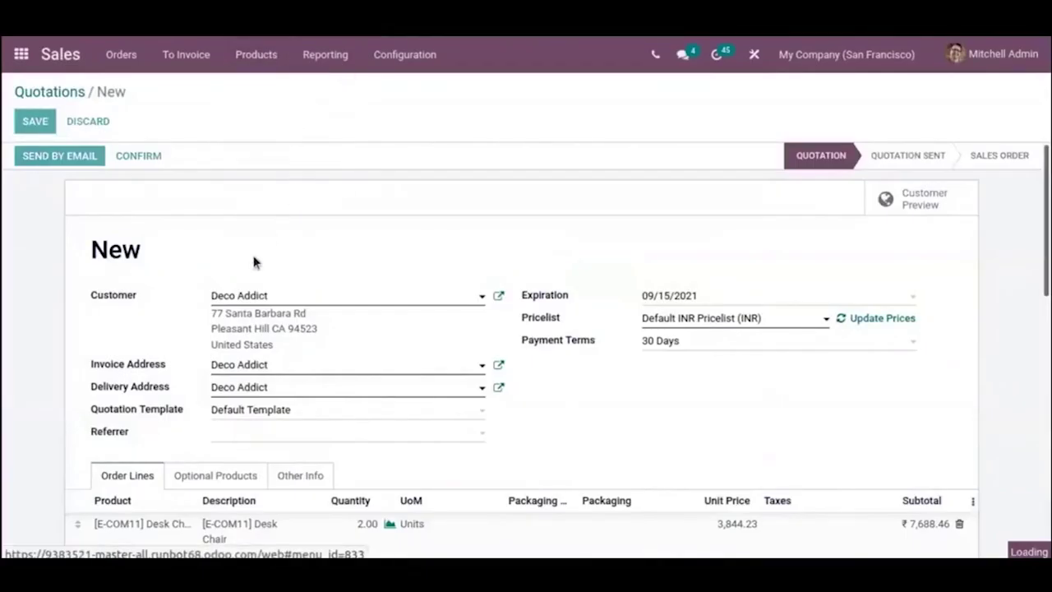
{"action": "key", "text": "alt+s"}
{"action": "left_click", "coordinate": [251, 58]}
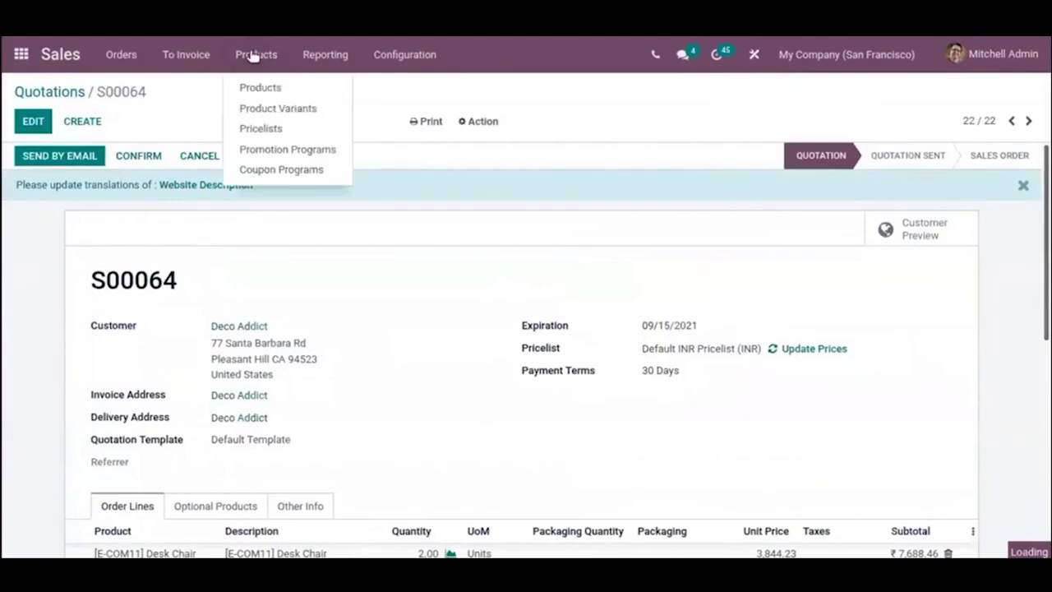
{"action": "left_click", "coordinate": [273, 127]}
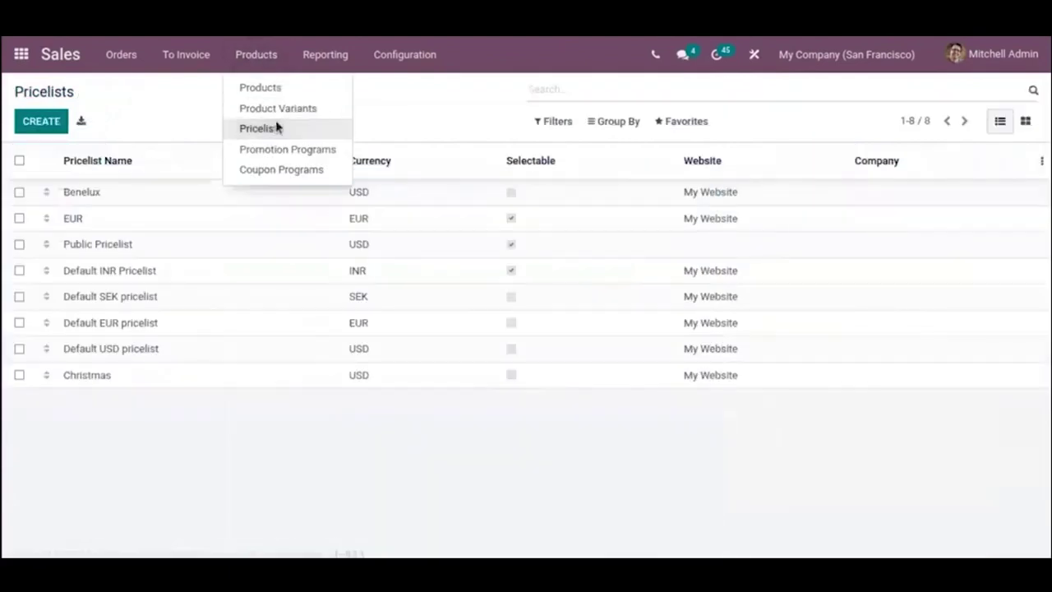
{"action": "left_click", "coordinate": [157, 274]}
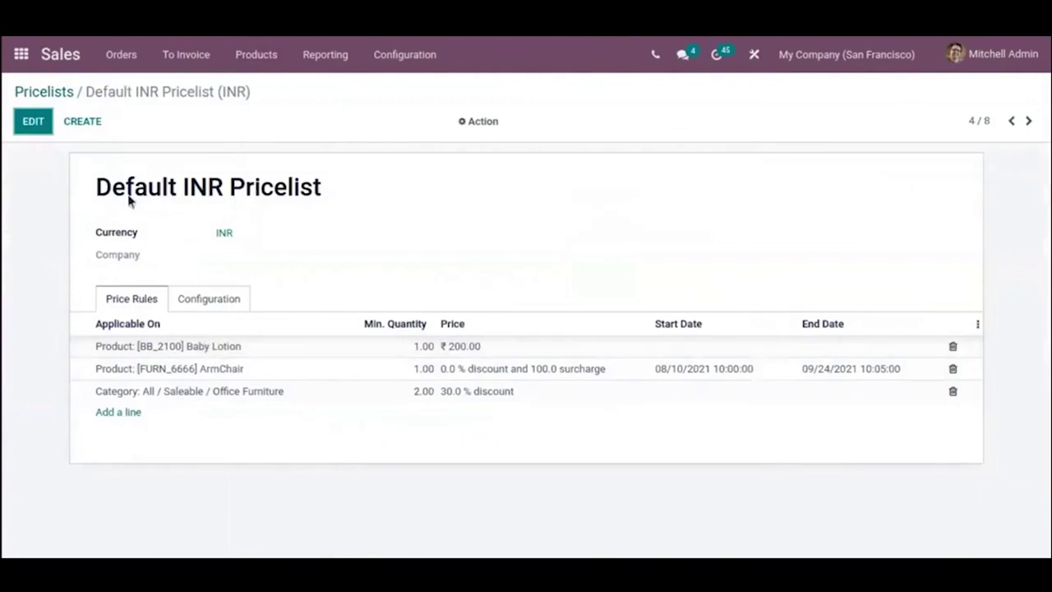
Create a new quotation for the customer Azure Interior, keeping the Default INR Pricelist (INR)
{"action": "left_click", "coordinate": [129, 64]}
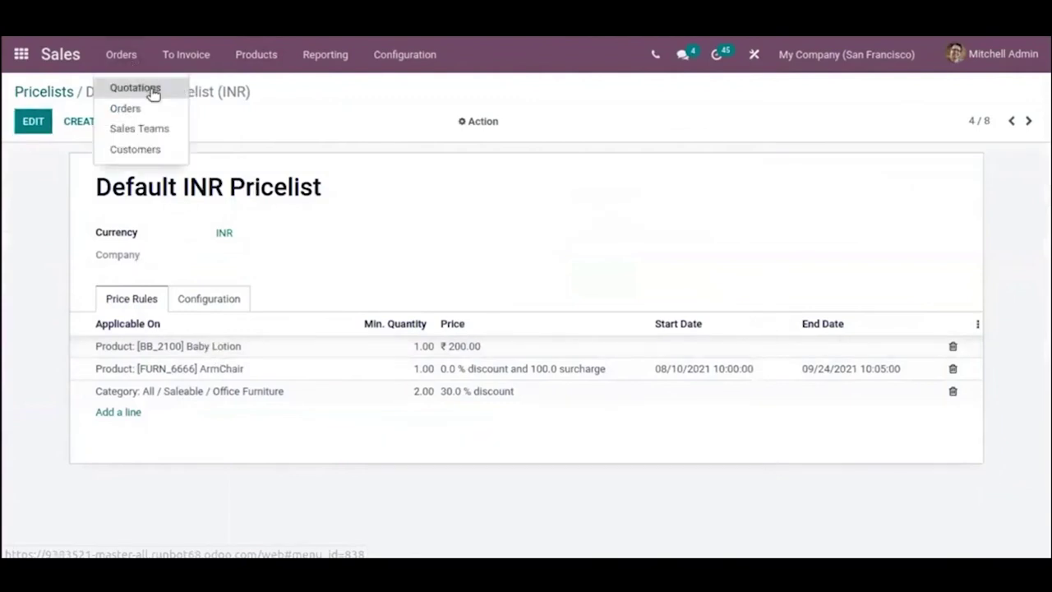
{"action": "left_click", "coordinate": [146, 91]}
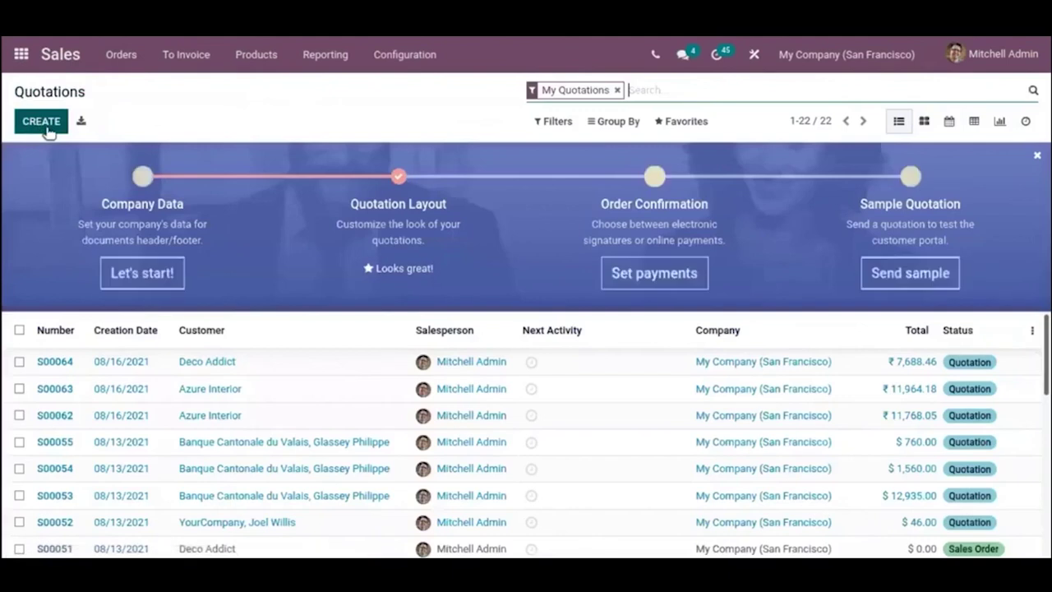
{"action": "left_click", "coordinate": [45, 123]}
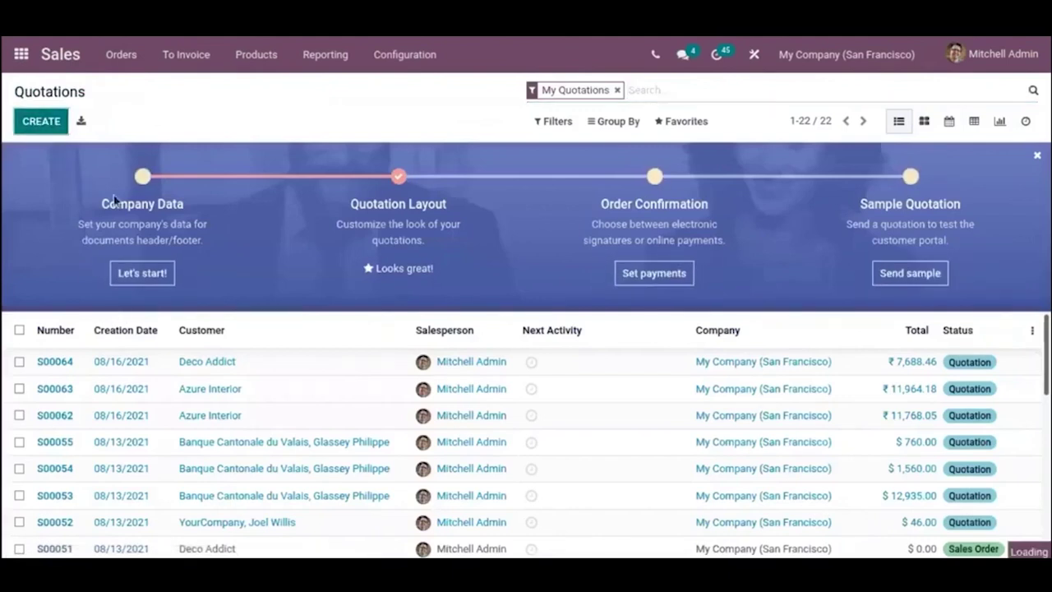
{"action": "left_click", "coordinate": [247, 296]}
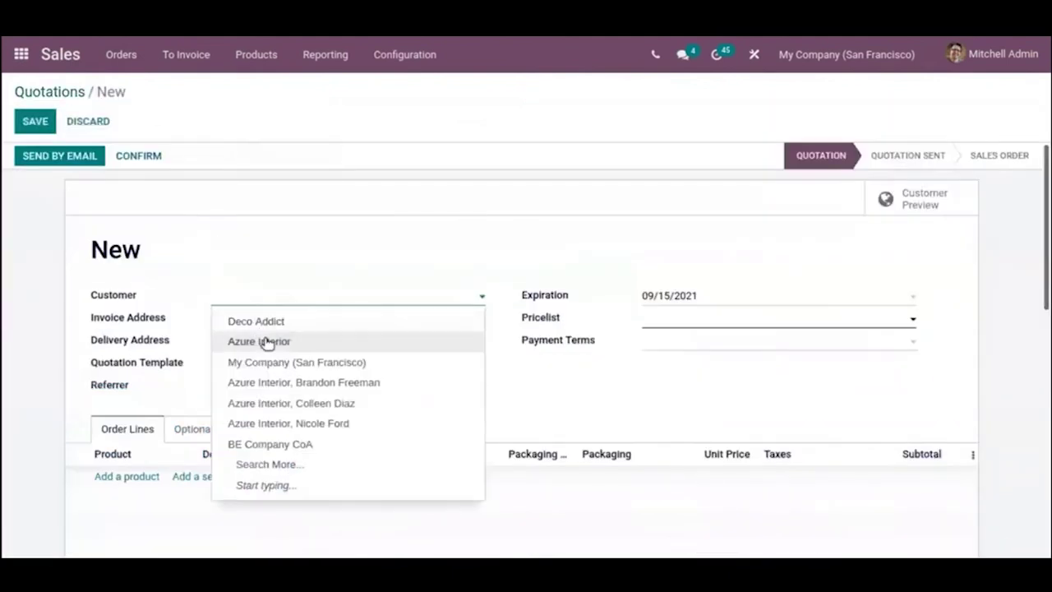
{"action": "left_click", "coordinate": [263, 342]}
{"action": "left_click", "coordinate": [655, 323]}
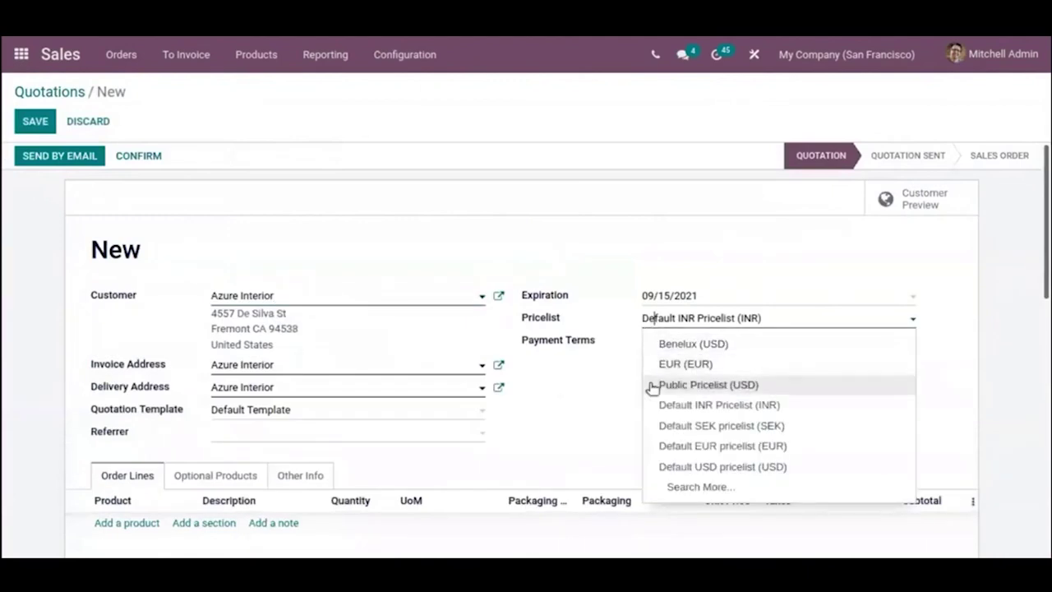
{"action": "left_click", "coordinate": [591, 414]}
Add the [BB_2100] Baby Lotion product to the order lines, check its price, and save the quotation
{"action": "left_click", "coordinate": [145, 525]}
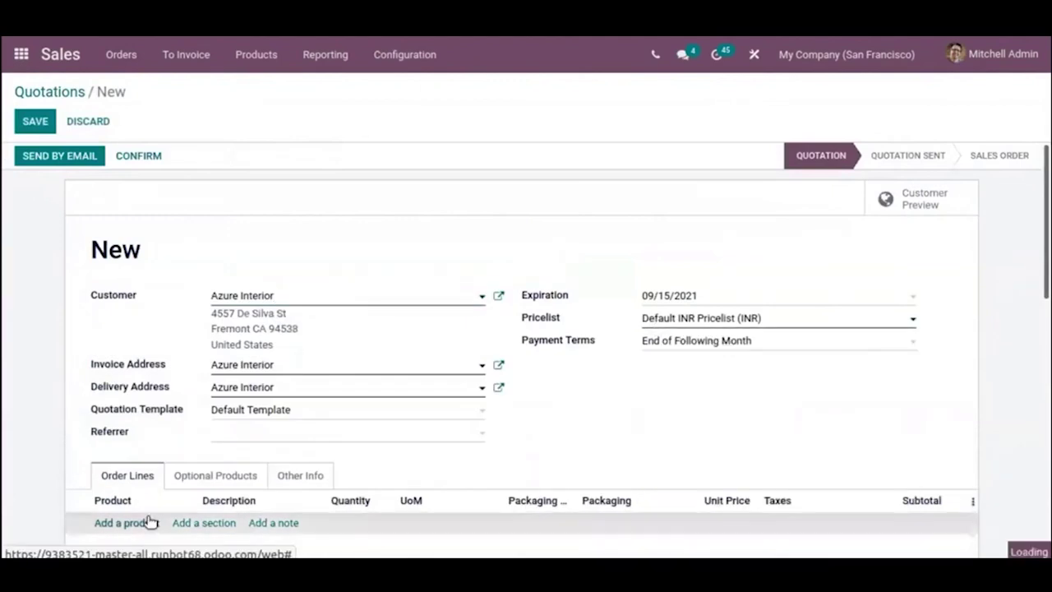
{"action": "type", "text": "ba"}
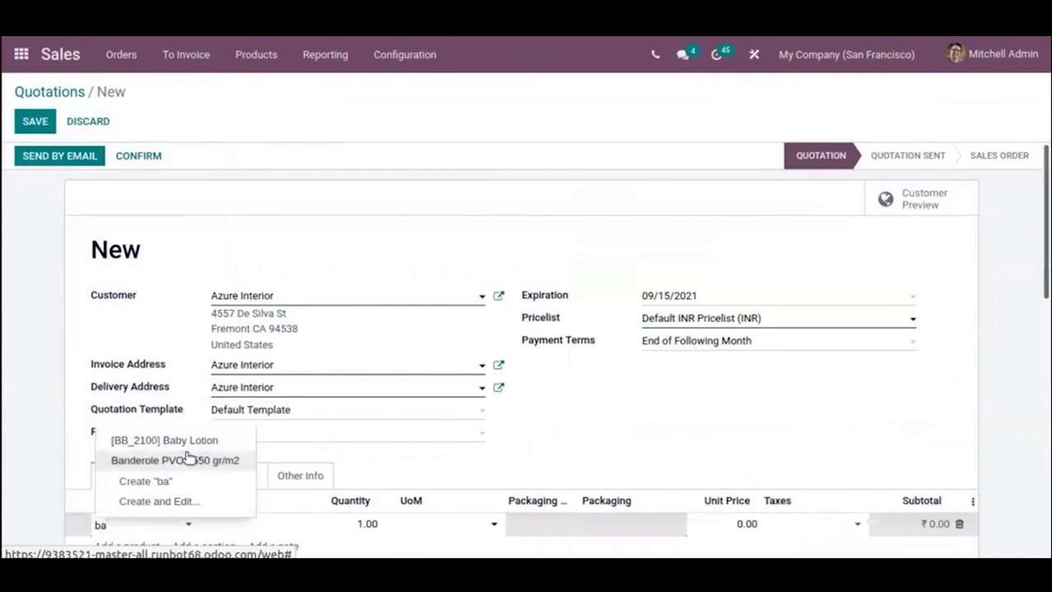
{"action": "left_click", "coordinate": [198, 439]}
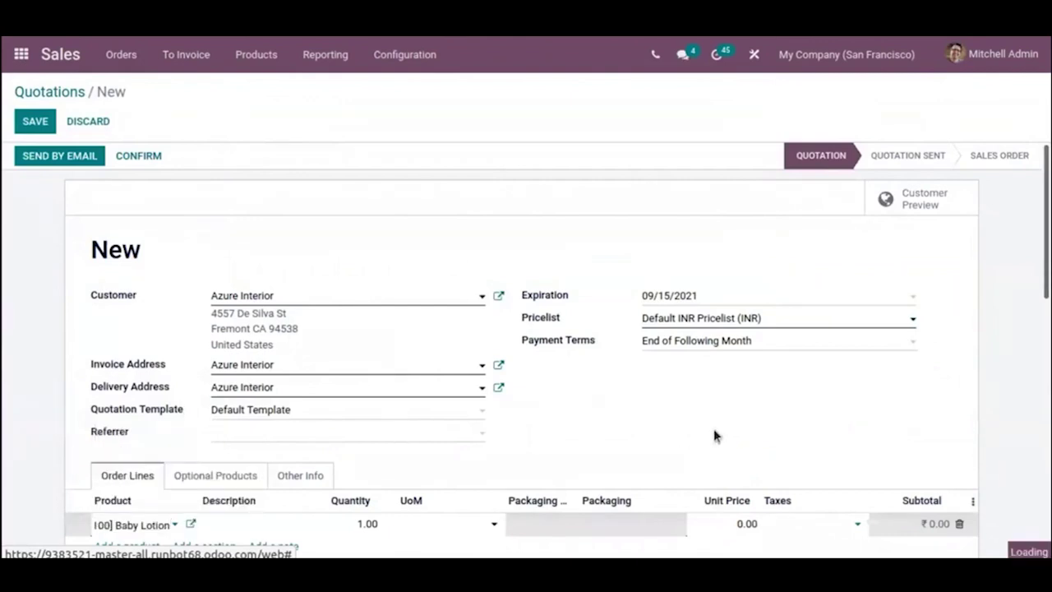
{"action": "scroll", "coordinate": [753, 339], "scroll_direction": "down", "scroll_amount": 2}
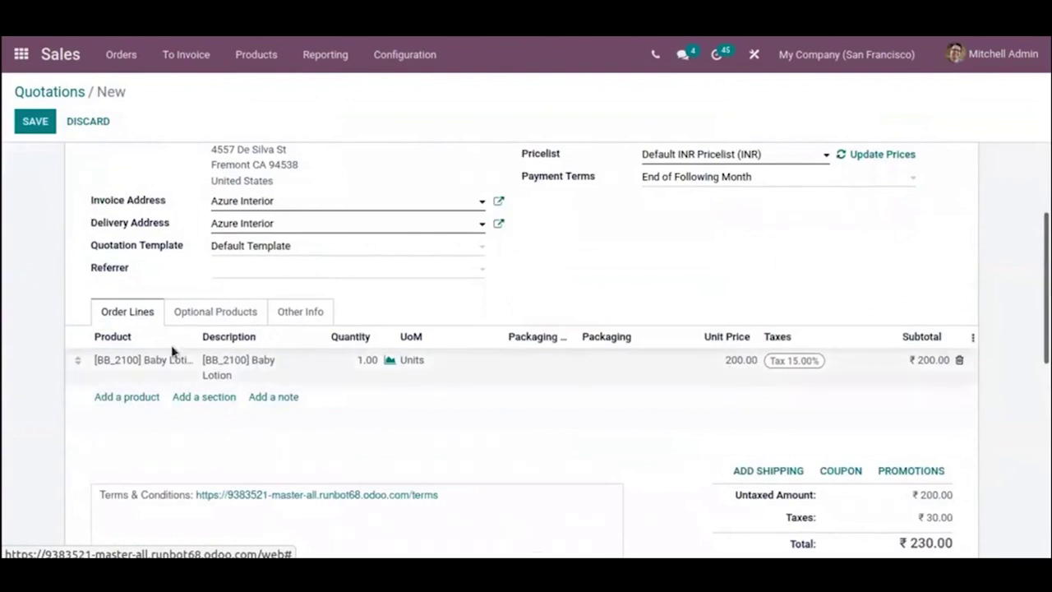
{"action": "scroll", "coordinate": [227, 355], "scroll_direction": "up", "scroll_amount": 2}
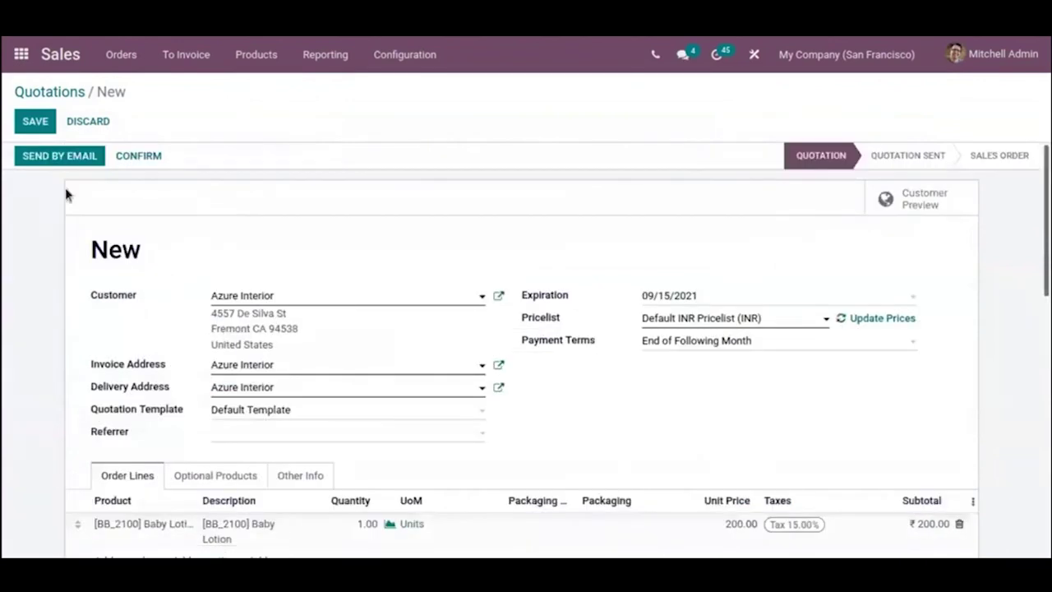
{"action": "left_click", "coordinate": [34, 121]}
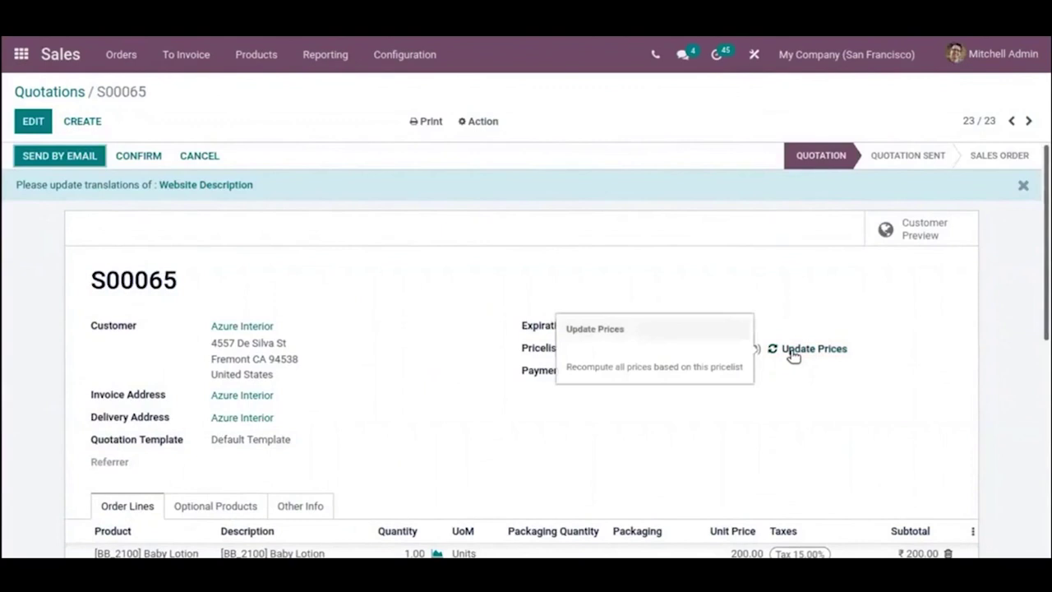
Reopen the saved quotation for editing and add the [FURN_6666] ArmChair as a second order line
{"action": "left_click", "coordinate": [33, 123]}
{"action": "scroll", "coordinate": [362, 354], "scroll_direction": "down", "scroll_amount": 2}
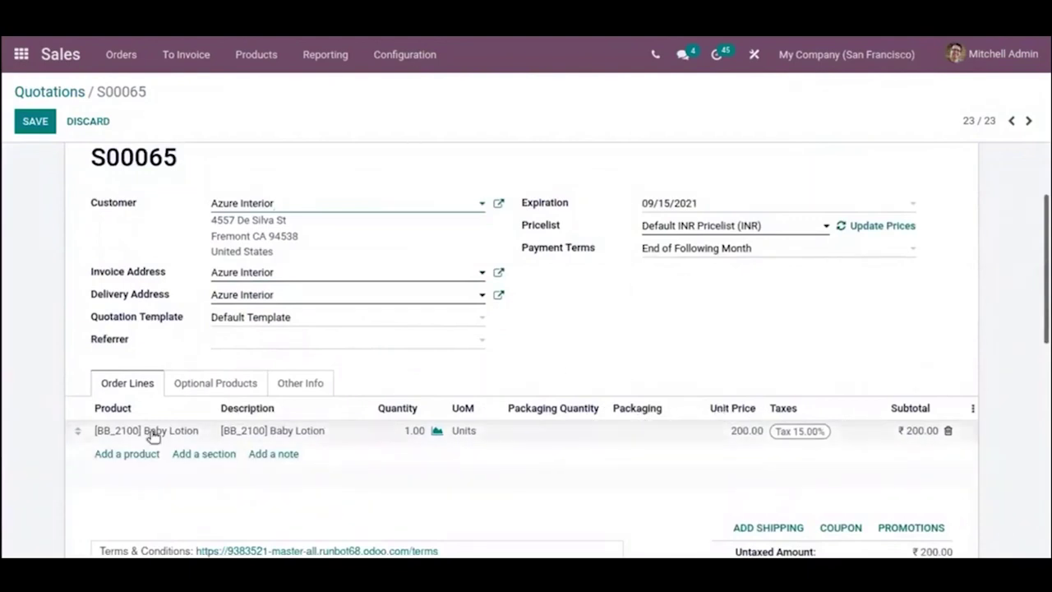
{"action": "left_click", "coordinate": [133, 455]}
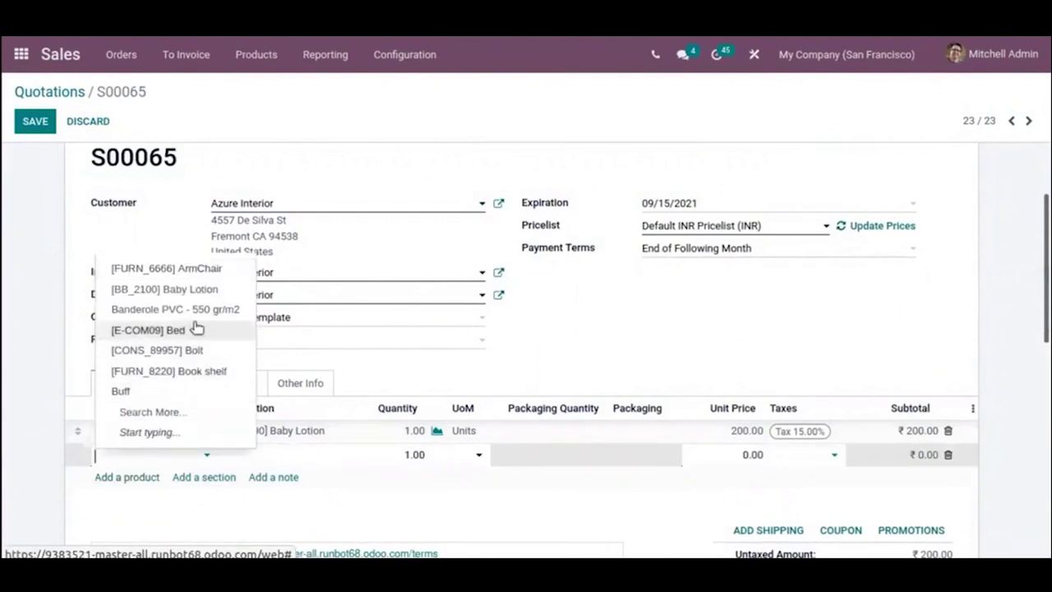
{"action": "left_click", "coordinate": [207, 269]}
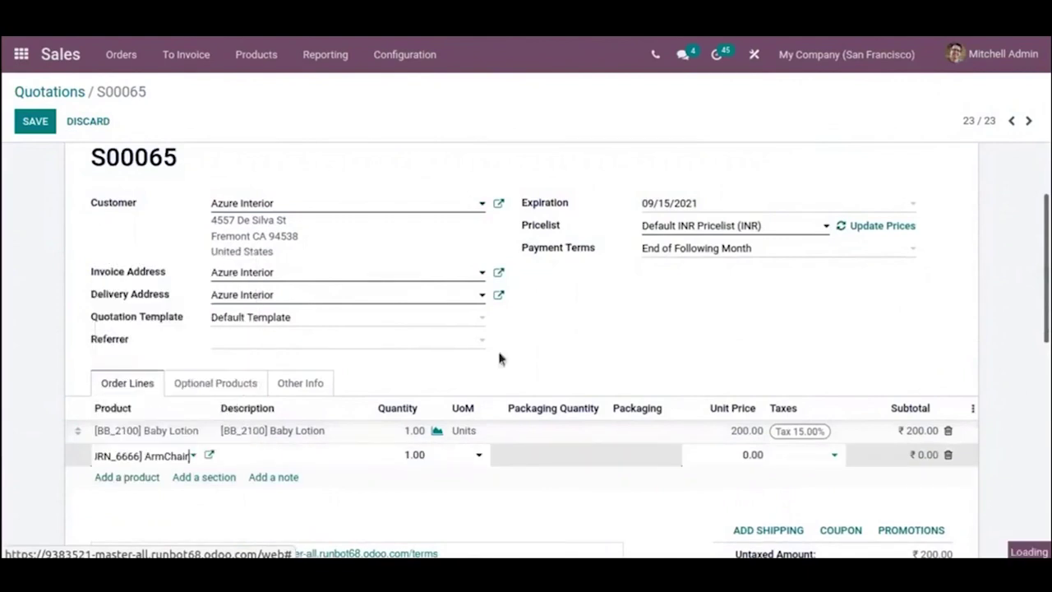
{"action": "left_click", "coordinate": [682, 329]}
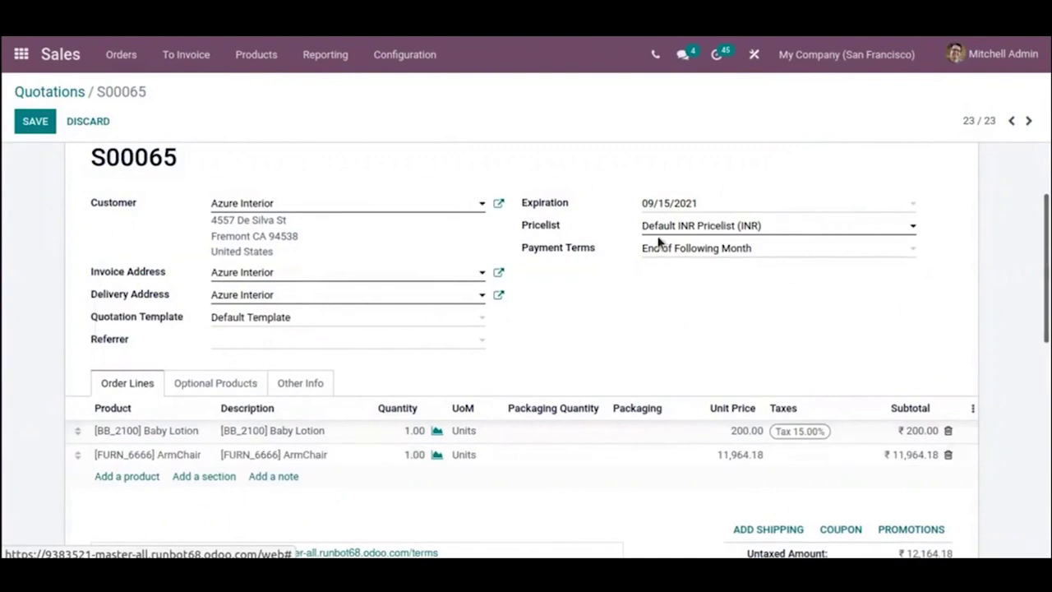
Change the quotation's pricelist to Default USD pricelist (USD) and save the quotation
{"action": "left_click", "coordinate": [791, 228]}
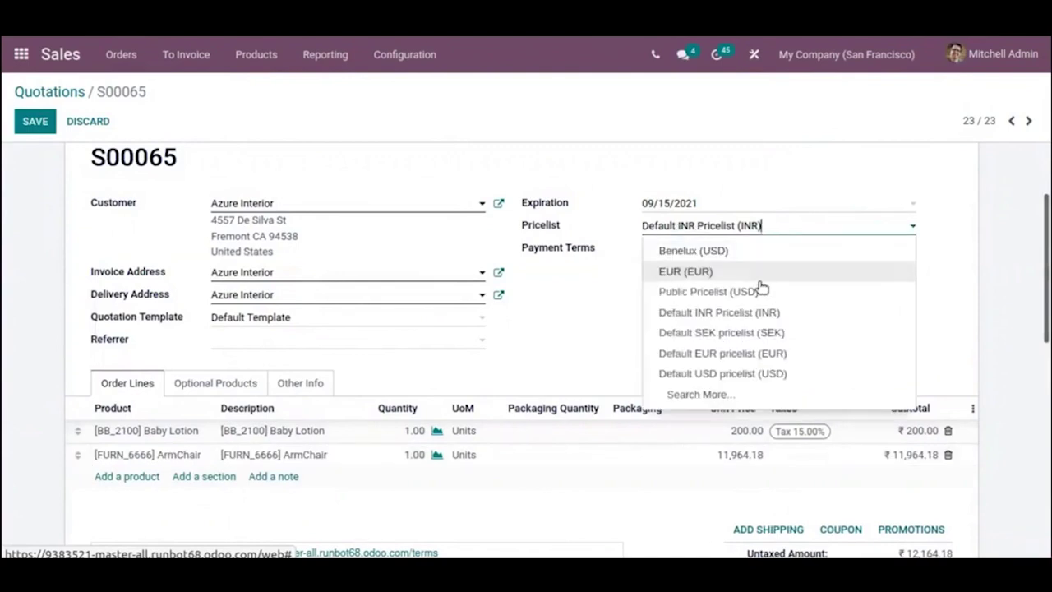
{"action": "left_click", "coordinate": [723, 370]}
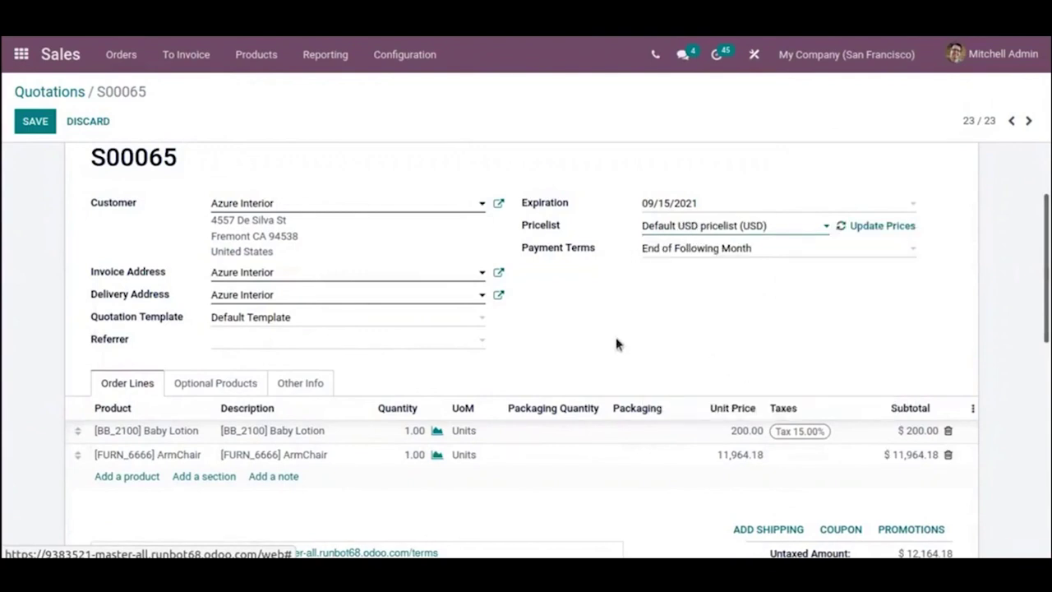
{"action": "scroll", "coordinate": [618, 343], "scroll_direction": "up", "scroll_amount": 1}
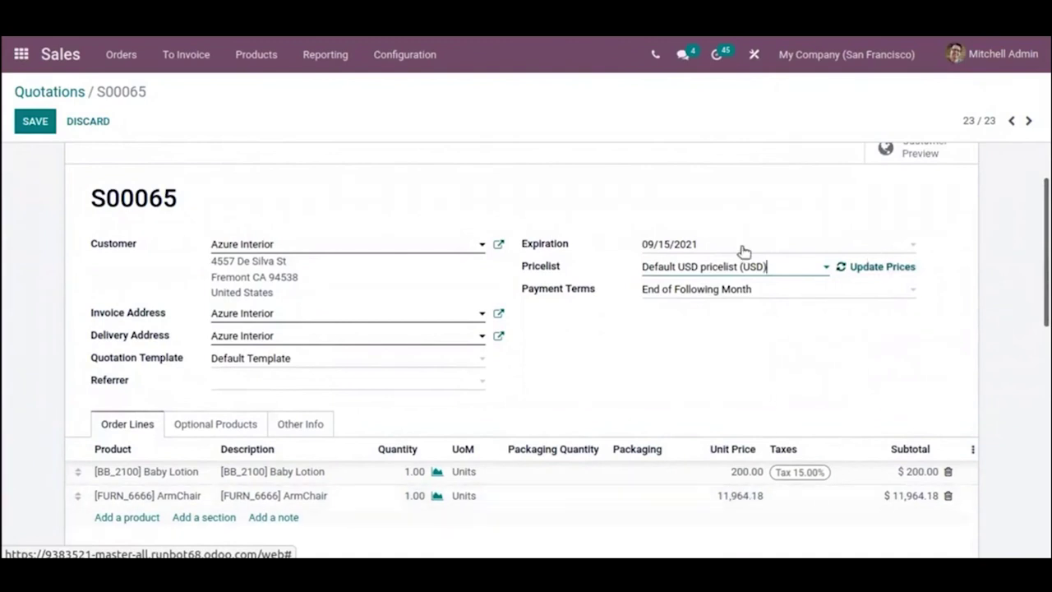
{"action": "left_click", "coordinate": [33, 124]}
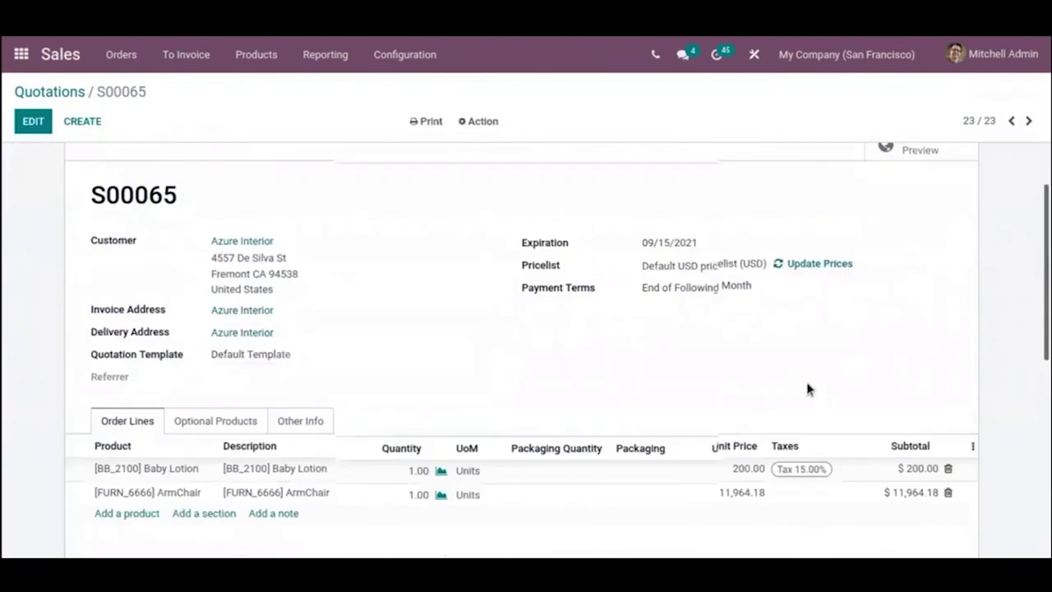
Recompute all unit prices from the selected USD pricelist, confirm the update, and review the order lines
{"action": "left_click", "coordinate": [813, 265]}
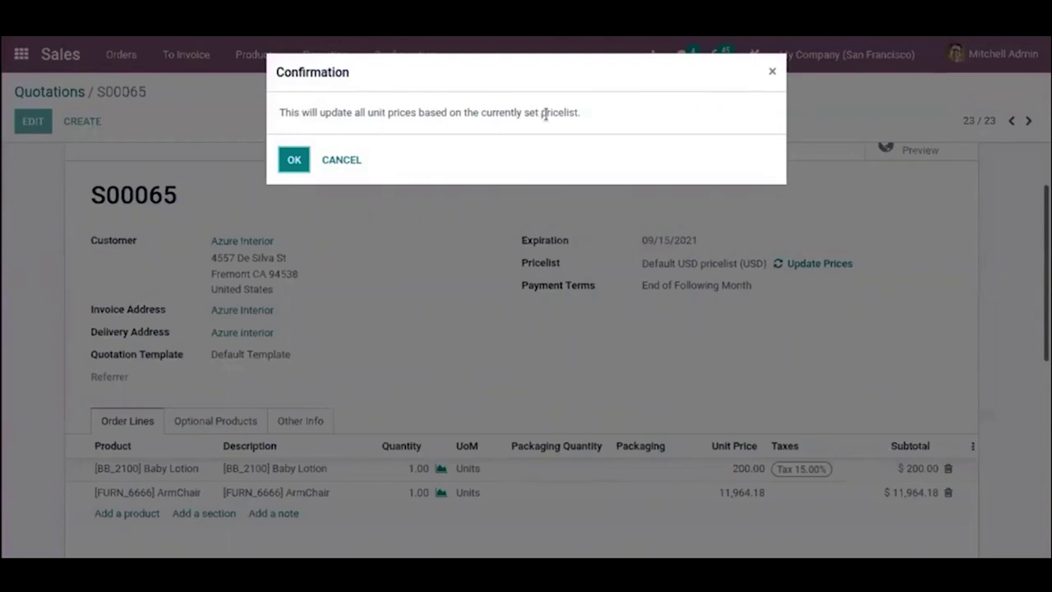
{"action": "left_click", "coordinate": [296, 161]}
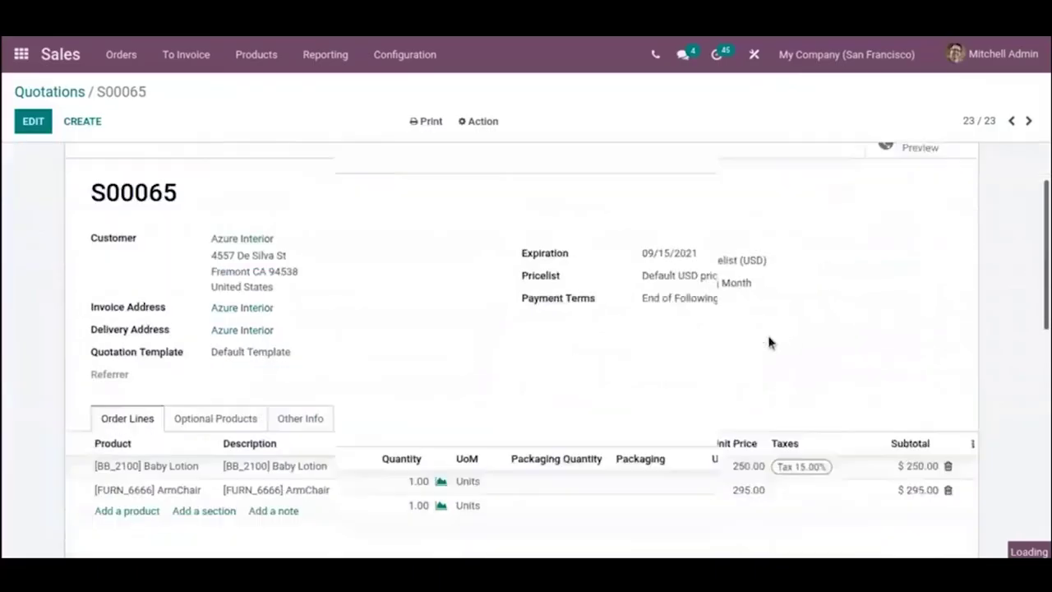
{"action": "scroll", "coordinate": [773, 425], "scroll_direction": "down", "scroll_amount": 4}
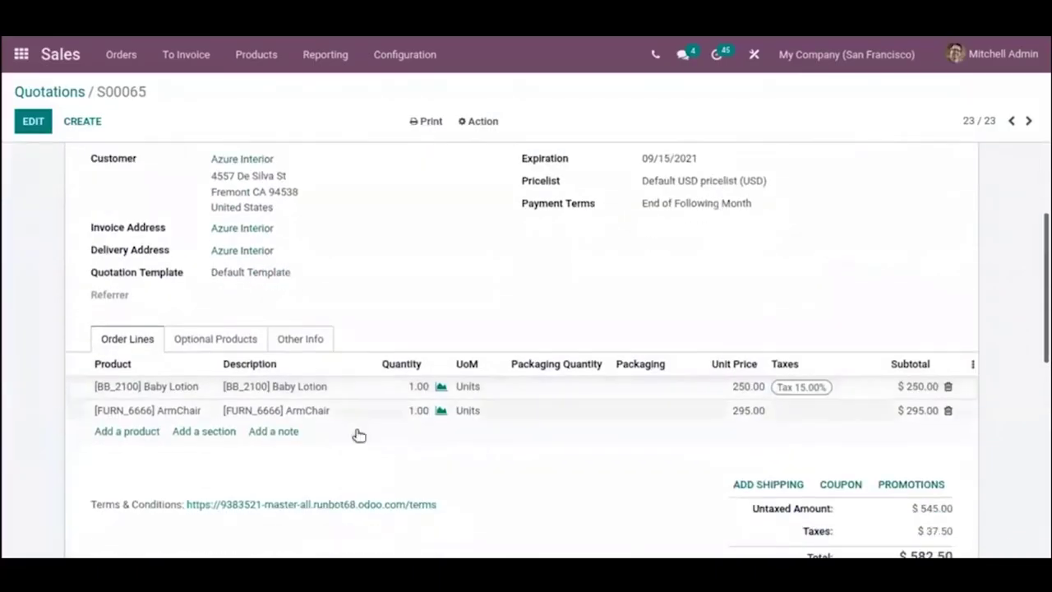